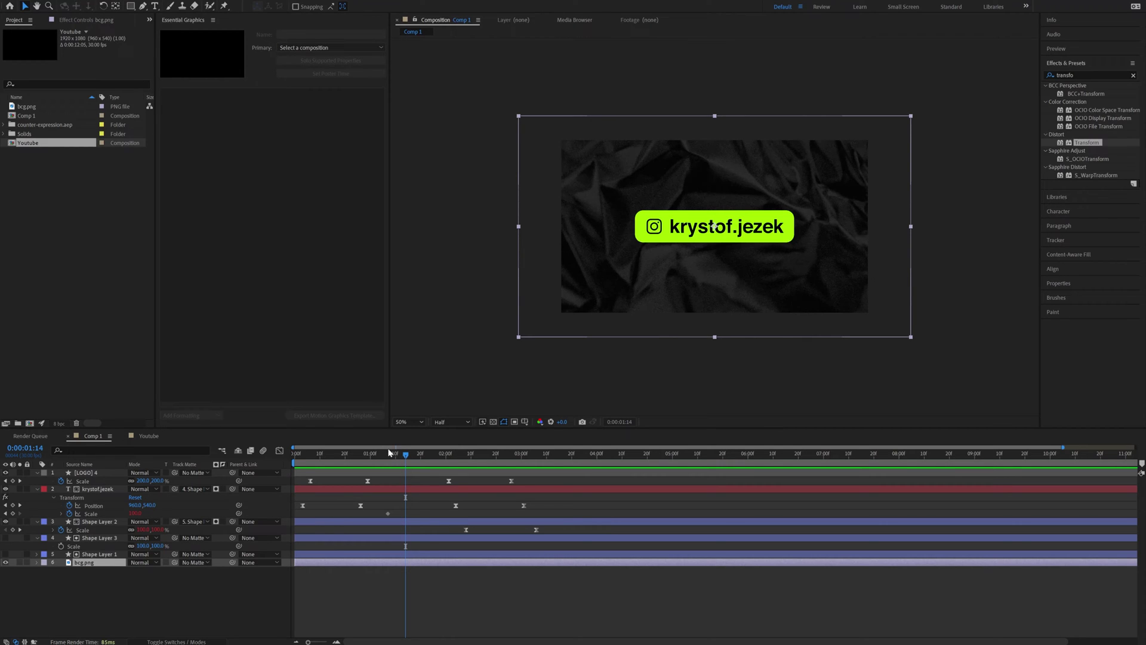
Preview the Comp 1 animation and retype the green box's label as 'dsa'
drag(405, 453, 294, 453)
key(space)
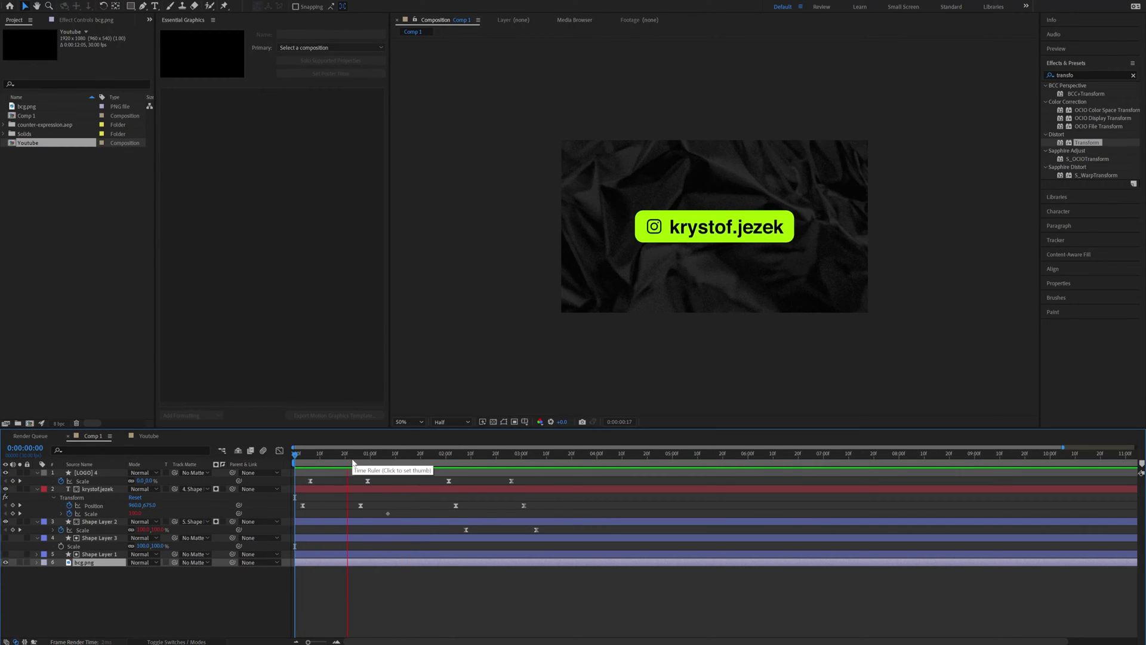
click(418, 492)
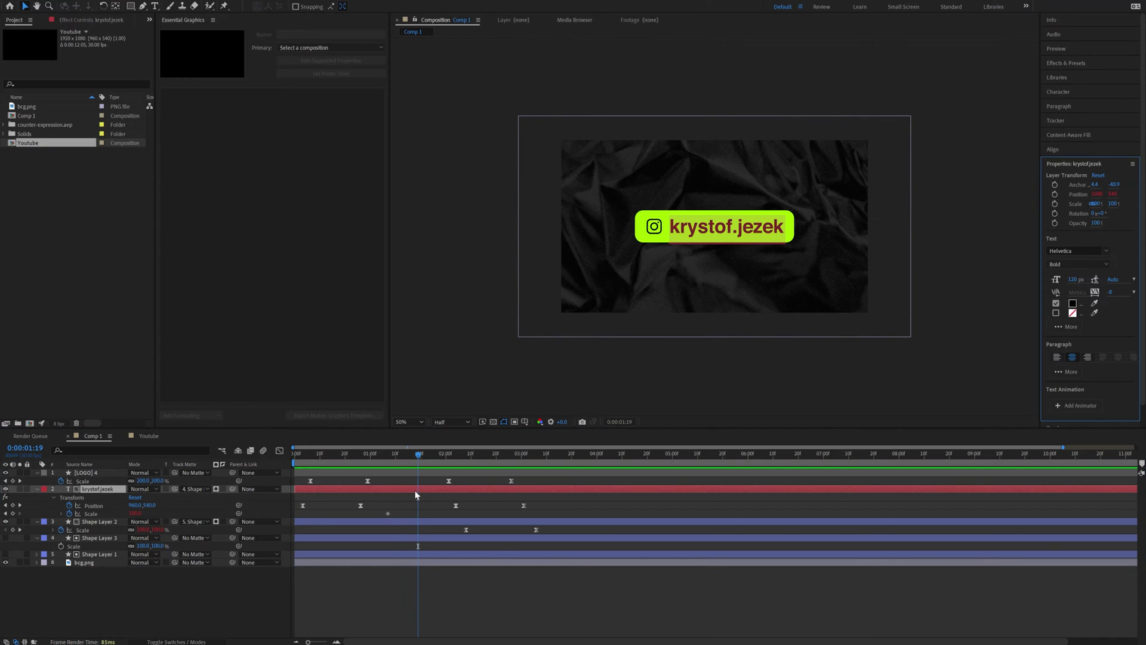
double_click(417, 493)
text(dsa)
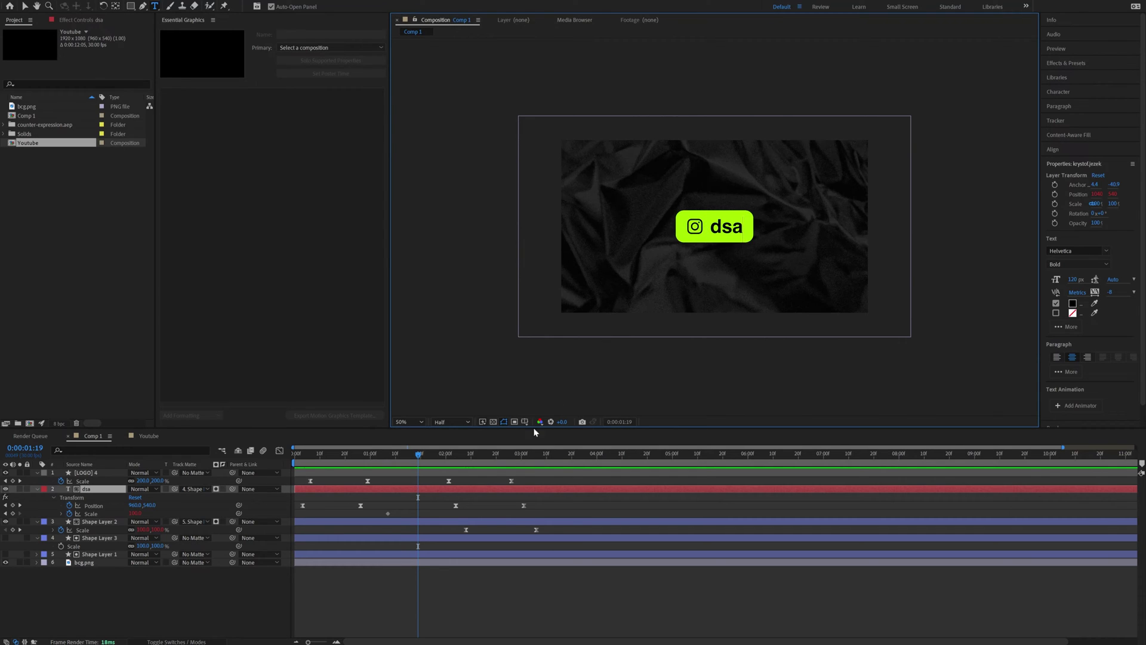
click(531, 574)
Change the label text to 'middle' so the green box widens to fit
drag(414, 456, 416, 495)
click(418, 488)
key(Return)
text(middle)
key(Return)
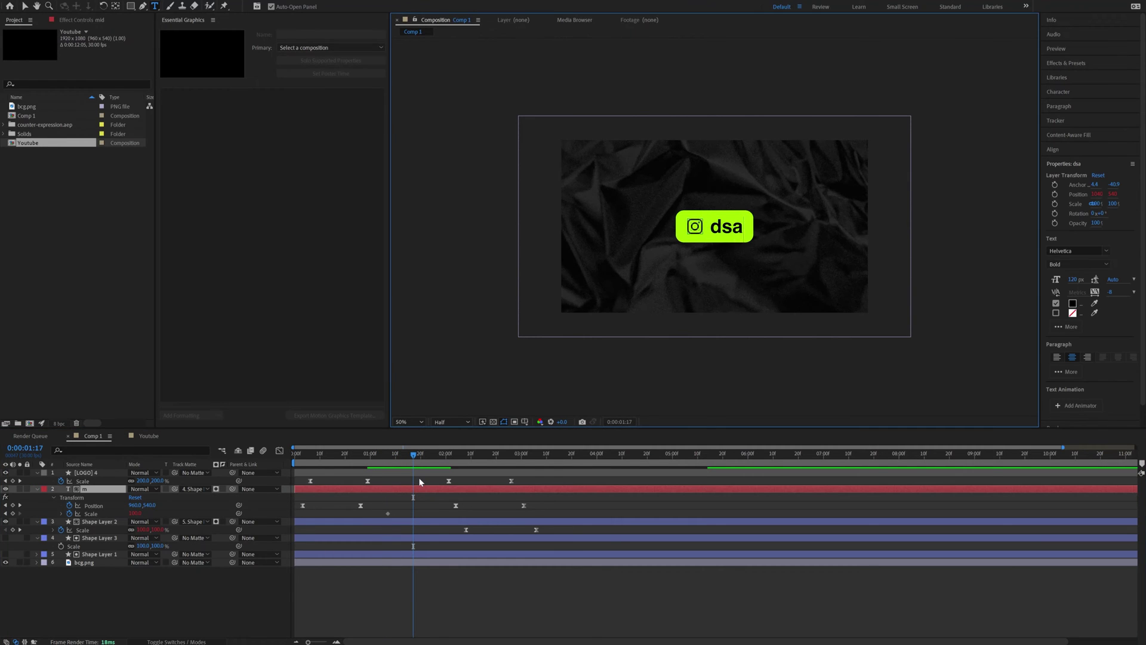
click(608, 568)
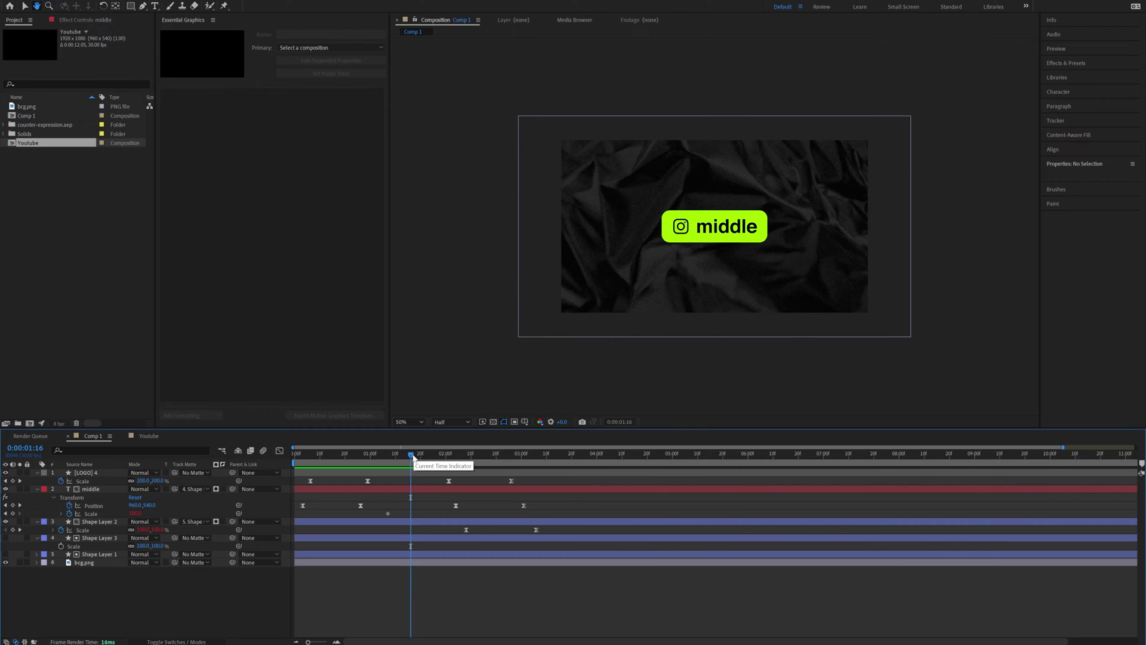
Add a white 'krystof.jezek' text layer over the background in the Youtube composition
click(151, 436)
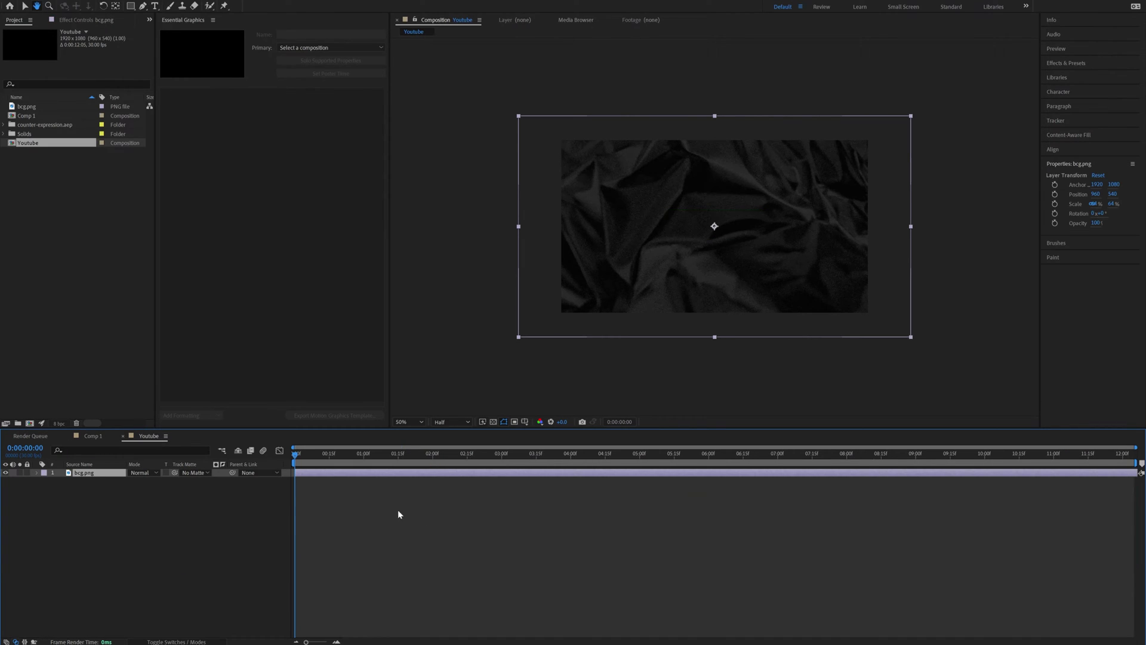
key(ctrl+t)
click(667, 228)
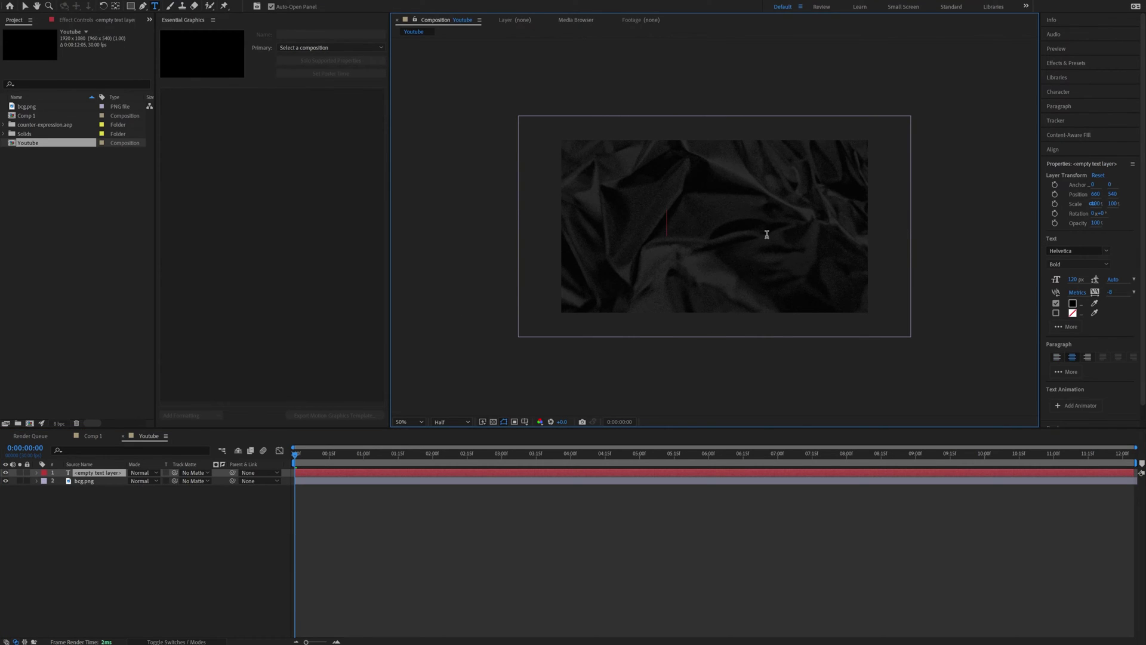
text(krystof.jezek)
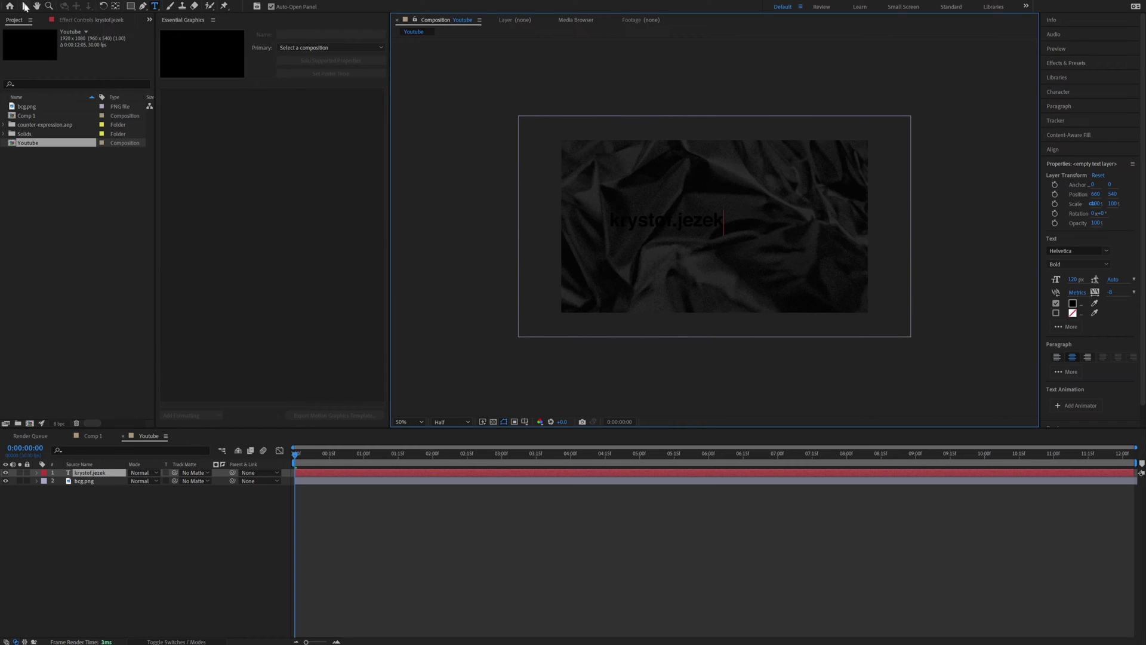
click(25, 7)
click(1072, 303)
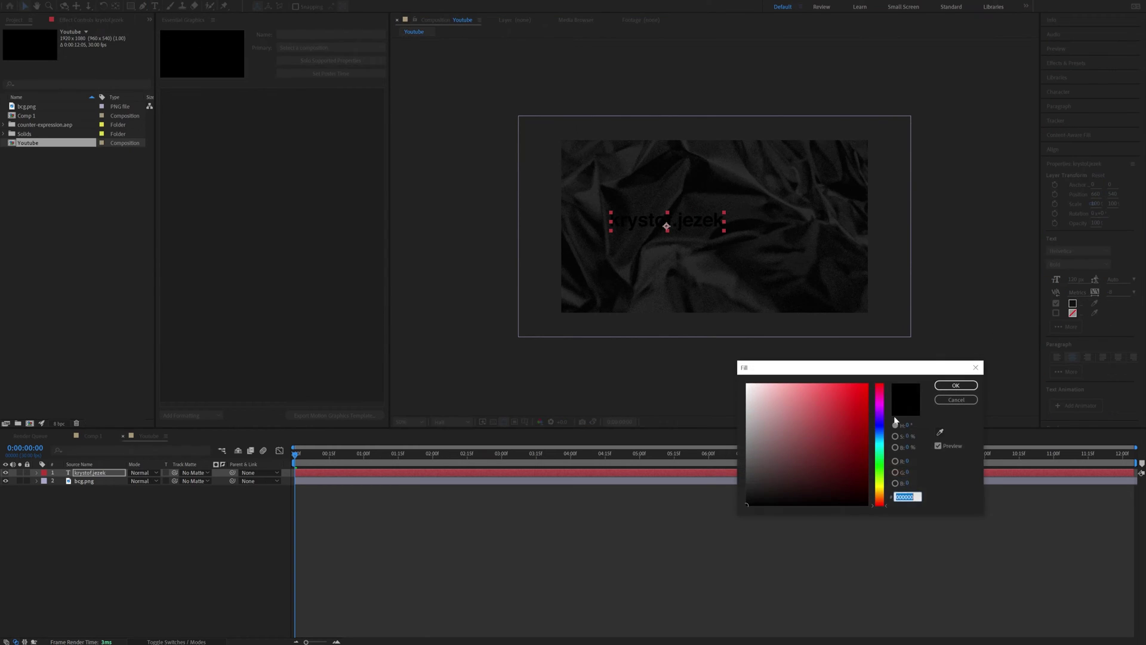
drag(838, 430, 541, 313)
click(955, 385)
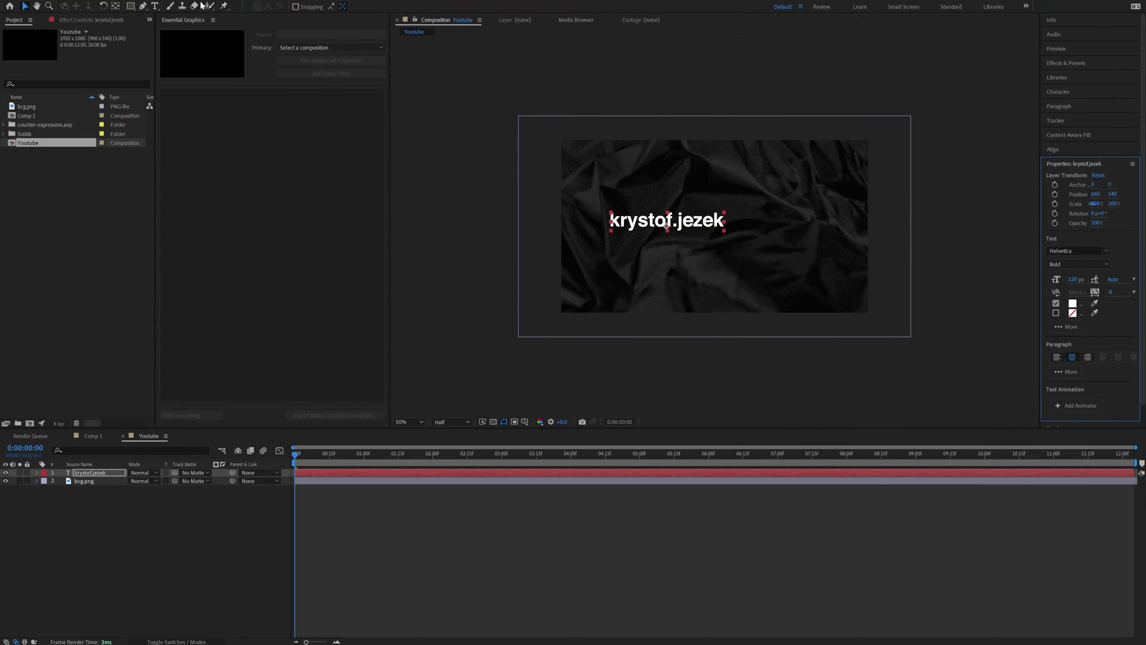
Move the text's anchor point to its centre and centre it in the composition
click(116, 6)
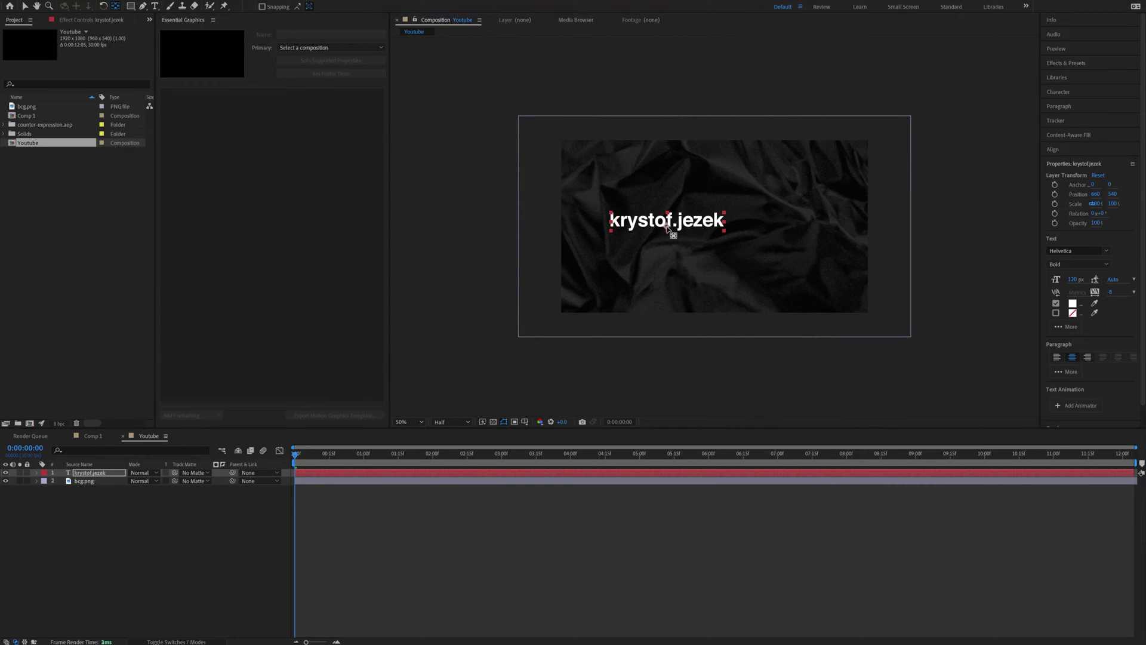
drag(666, 226, 669, 225)
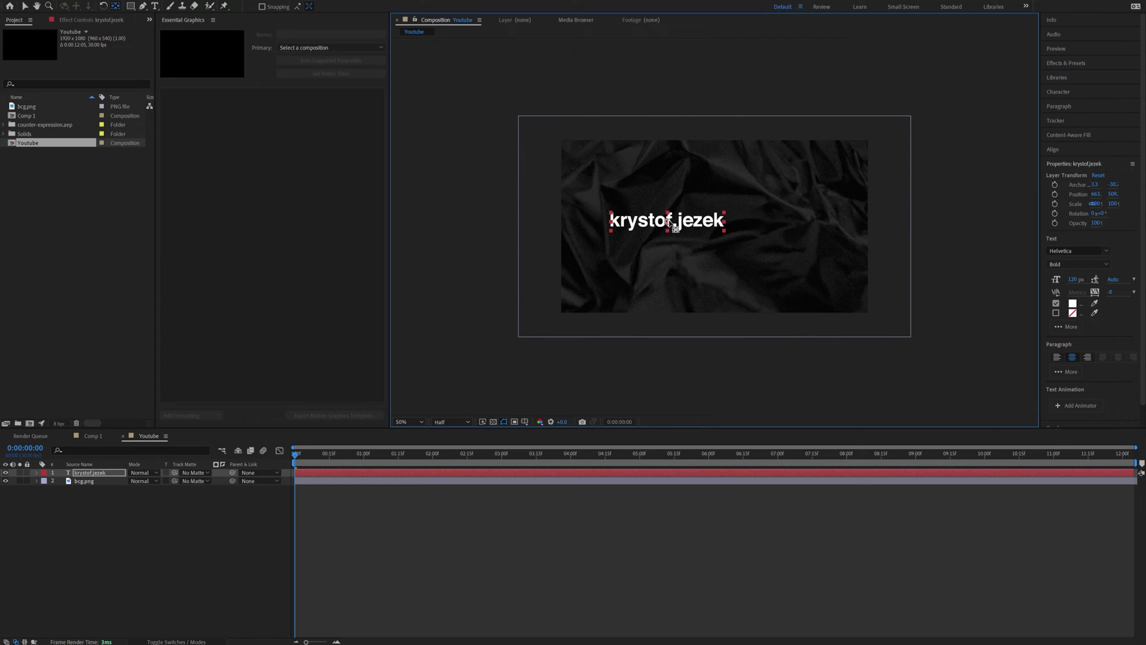
click(1052, 149)
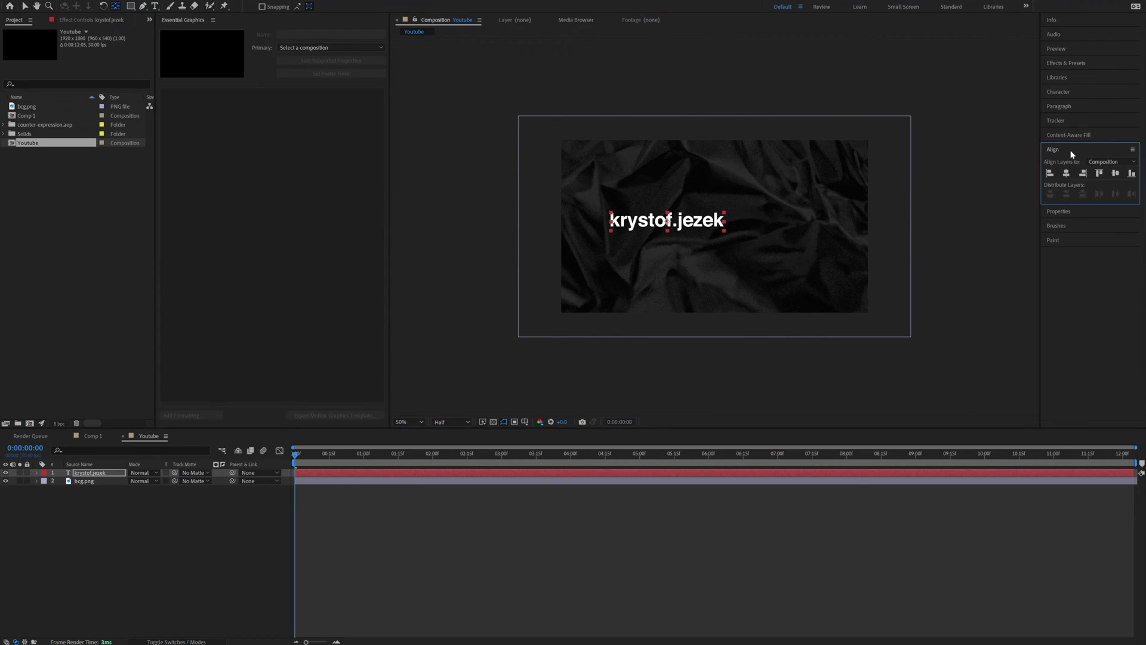
click(1068, 174)
click(1115, 174)
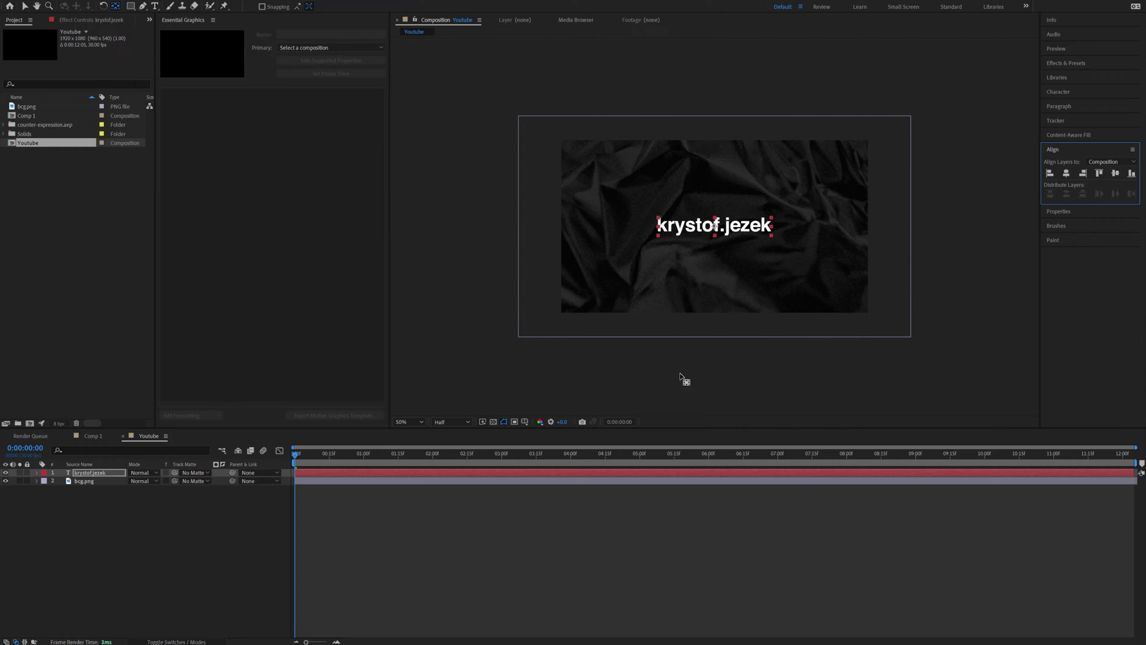
click(160, 531)
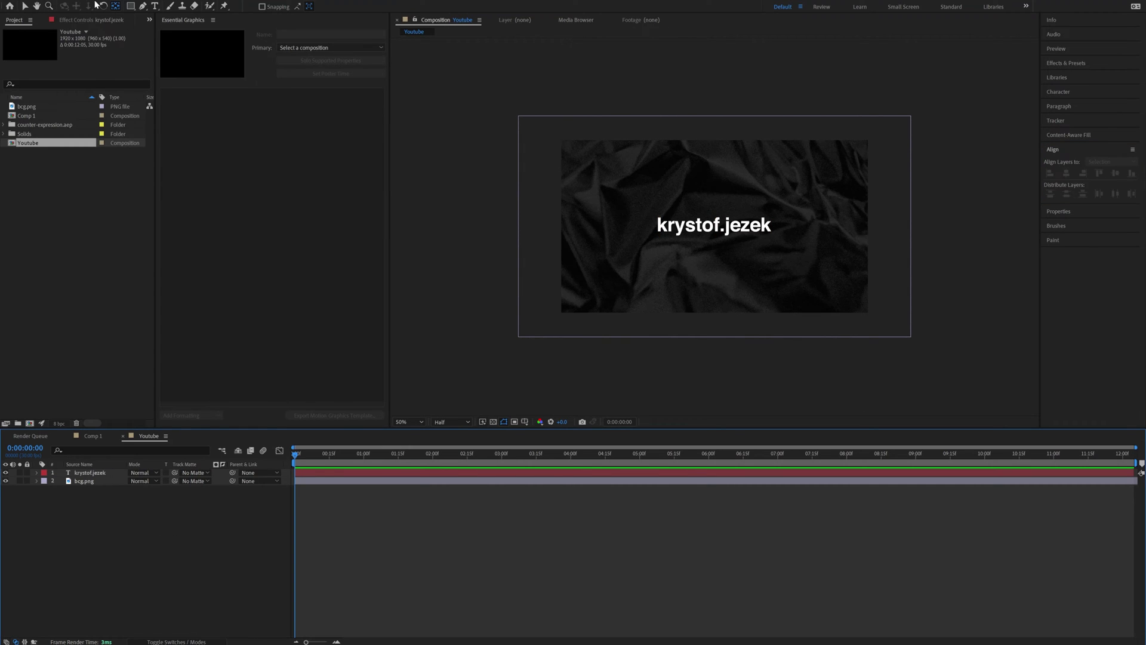
click(130, 6)
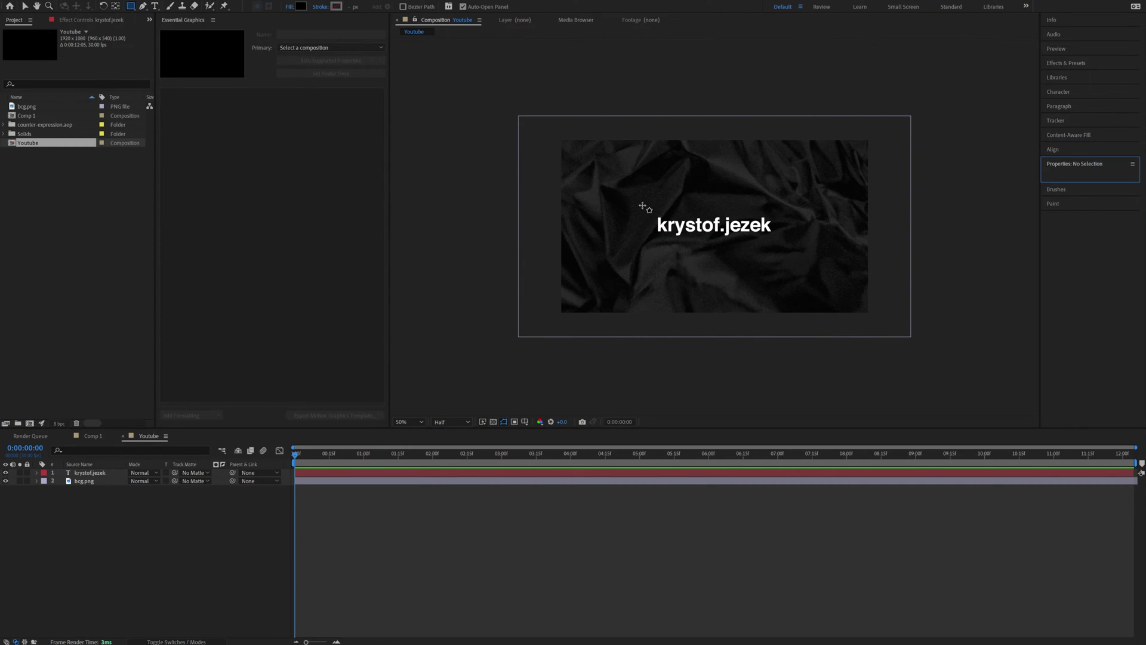
Draw a lime-green rectangle over the text and place it behind the text layer
drag(640, 207, 781, 244)
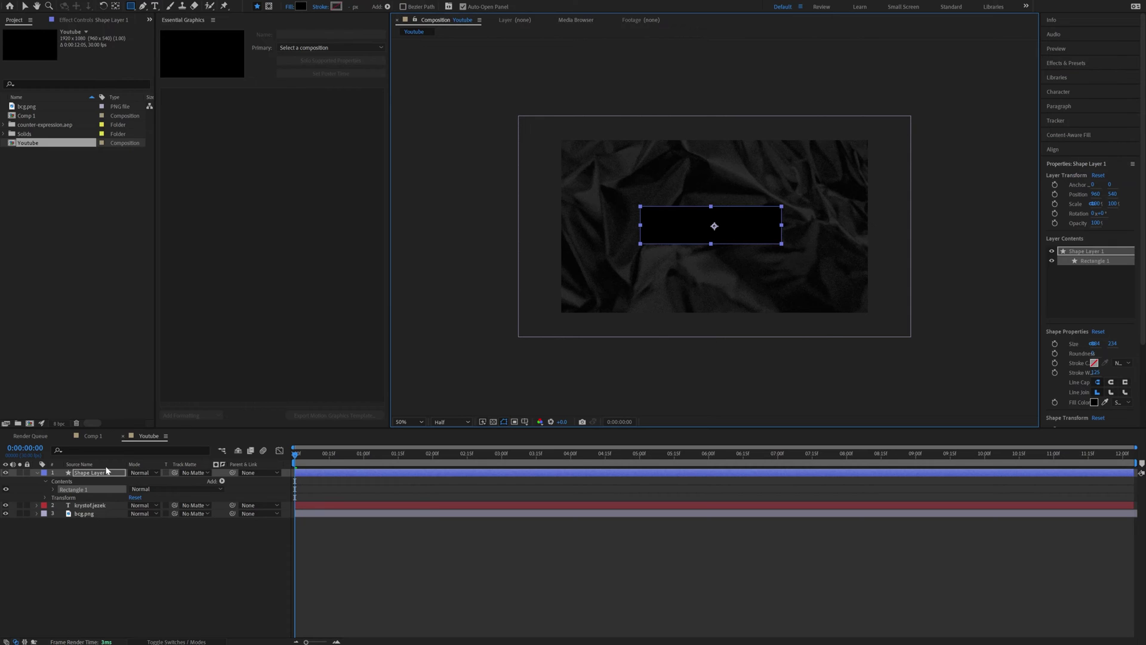
click(300, 7)
text(ff0000)
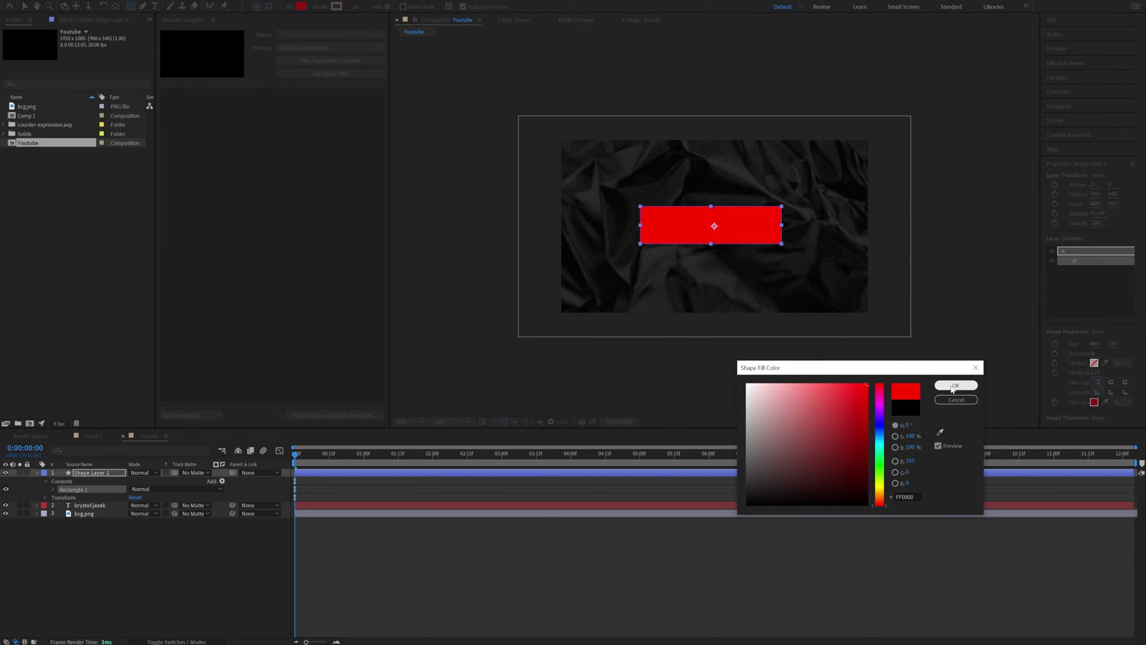
drag(879, 503, 879, 481)
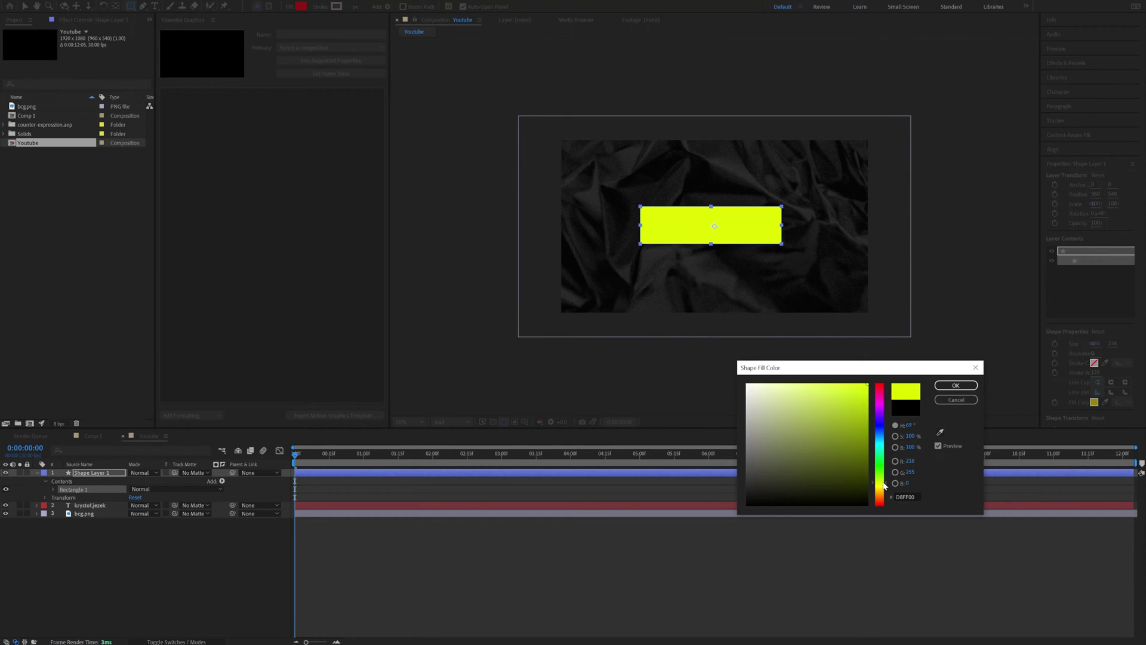
click(956, 385)
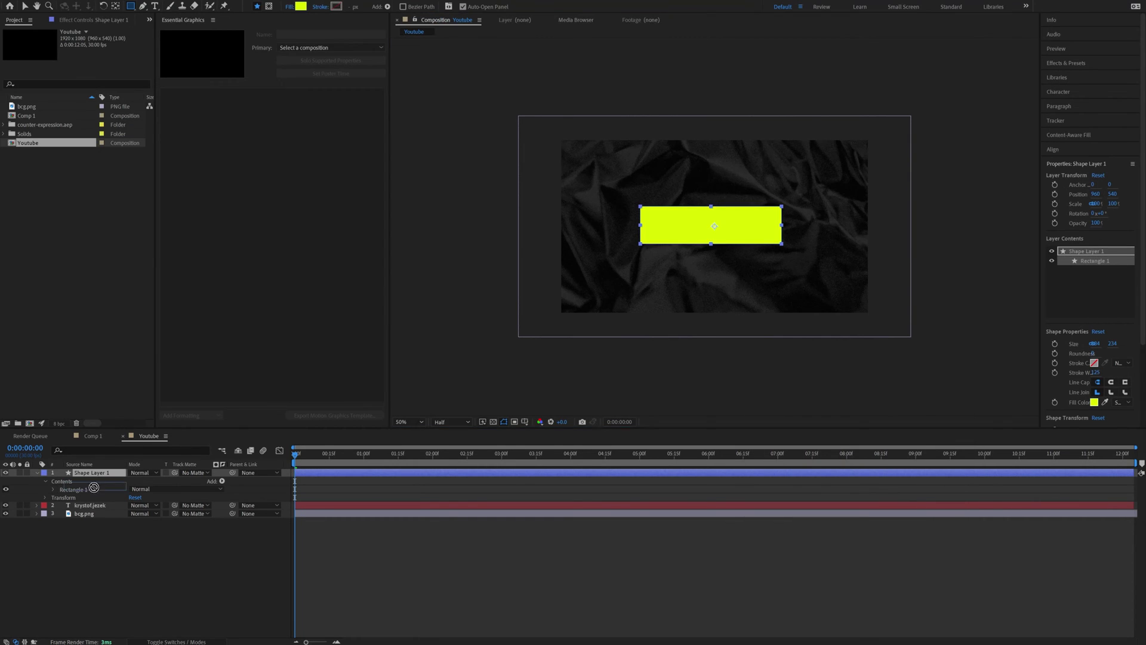
drag(91, 513, 96, 512)
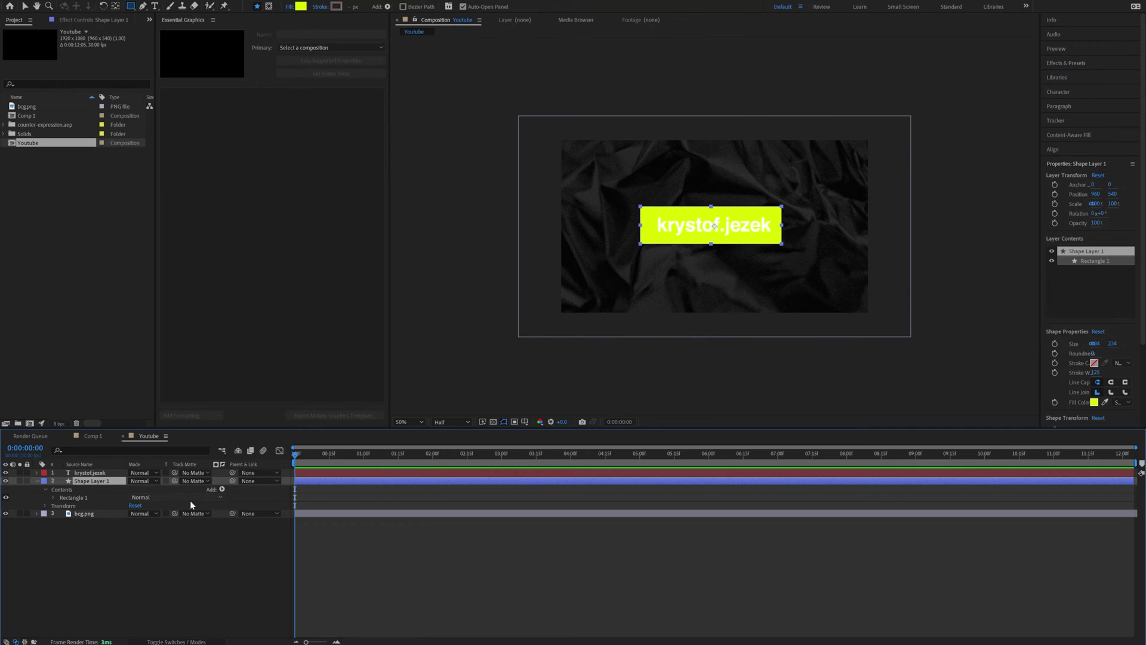
Make the krystof.jezek text black
click(90, 472)
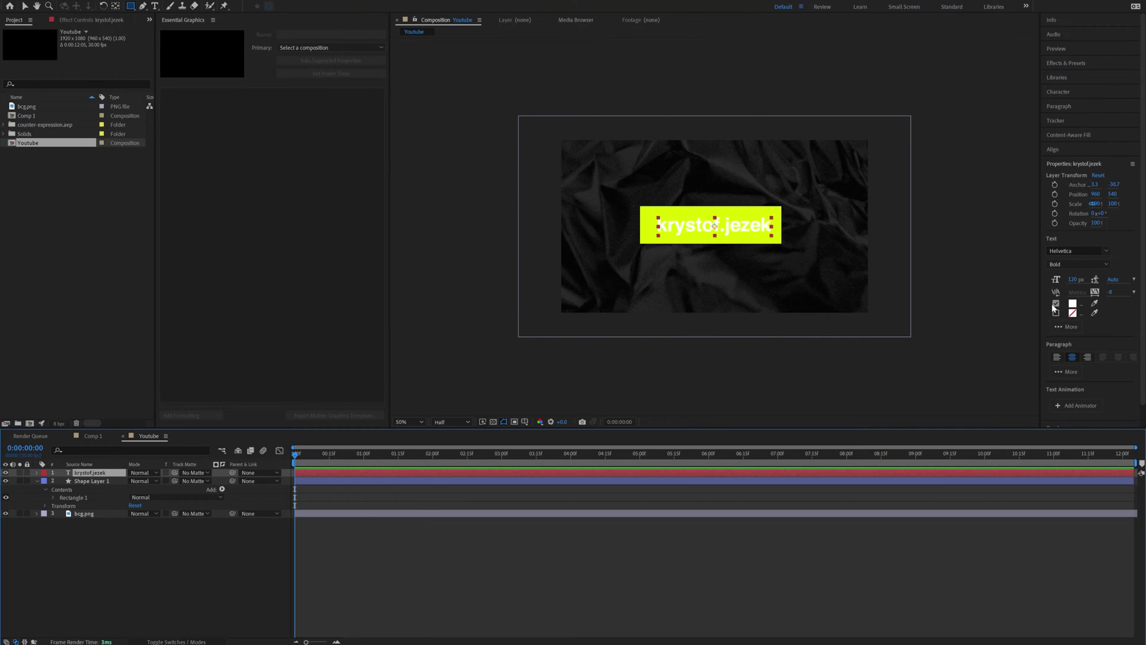
click(1072, 303)
drag(768, 460, 834, 465)
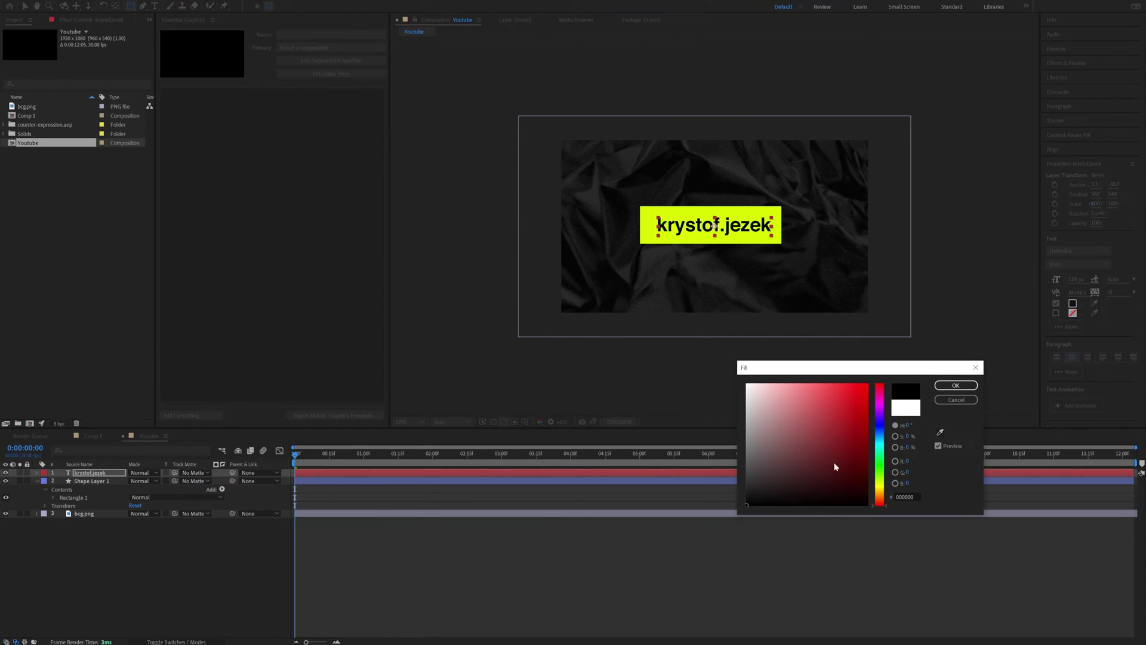
click(956, 385)
Reveal the rectangle path's Size property and add an expression to it
click(89, 480)
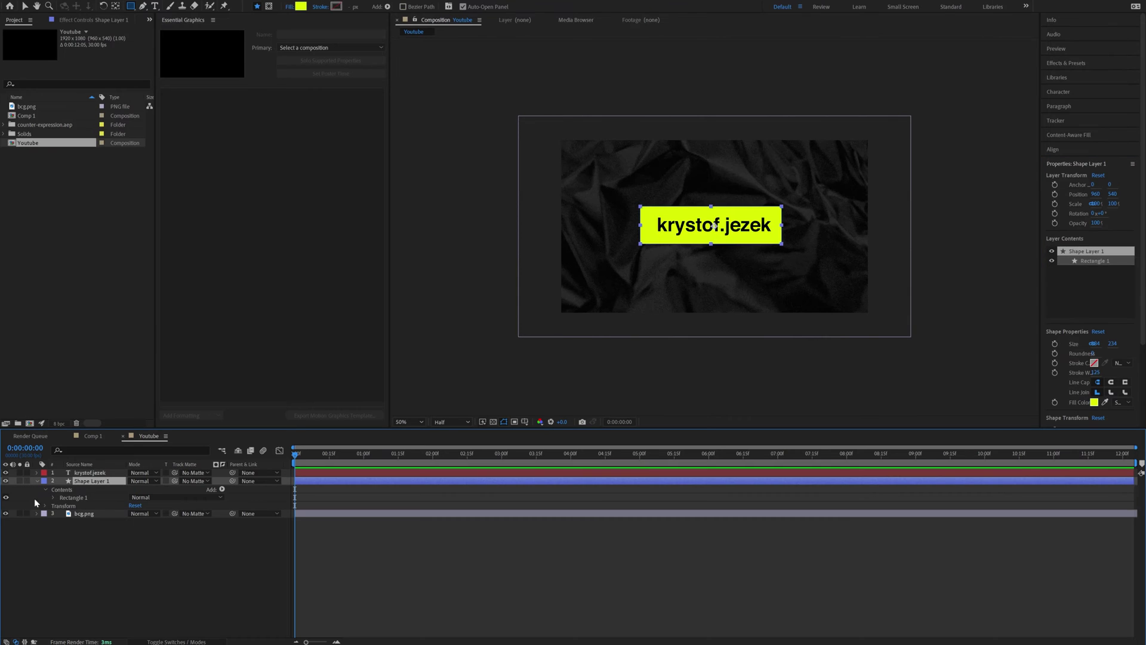
click(53, 498)
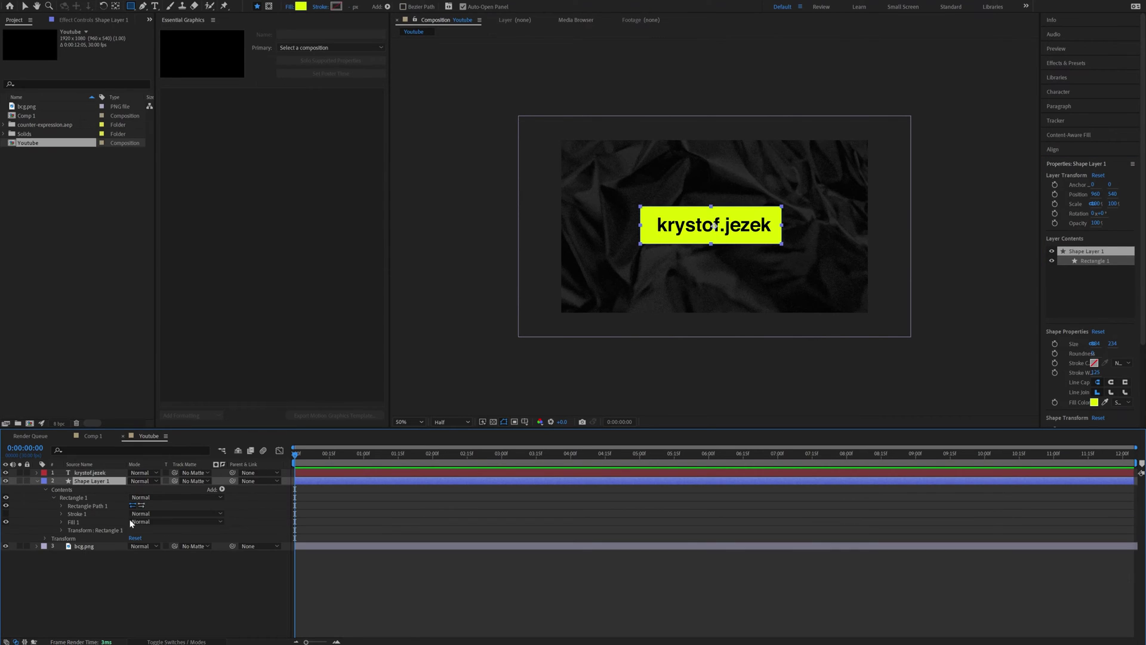
click(60, 505)
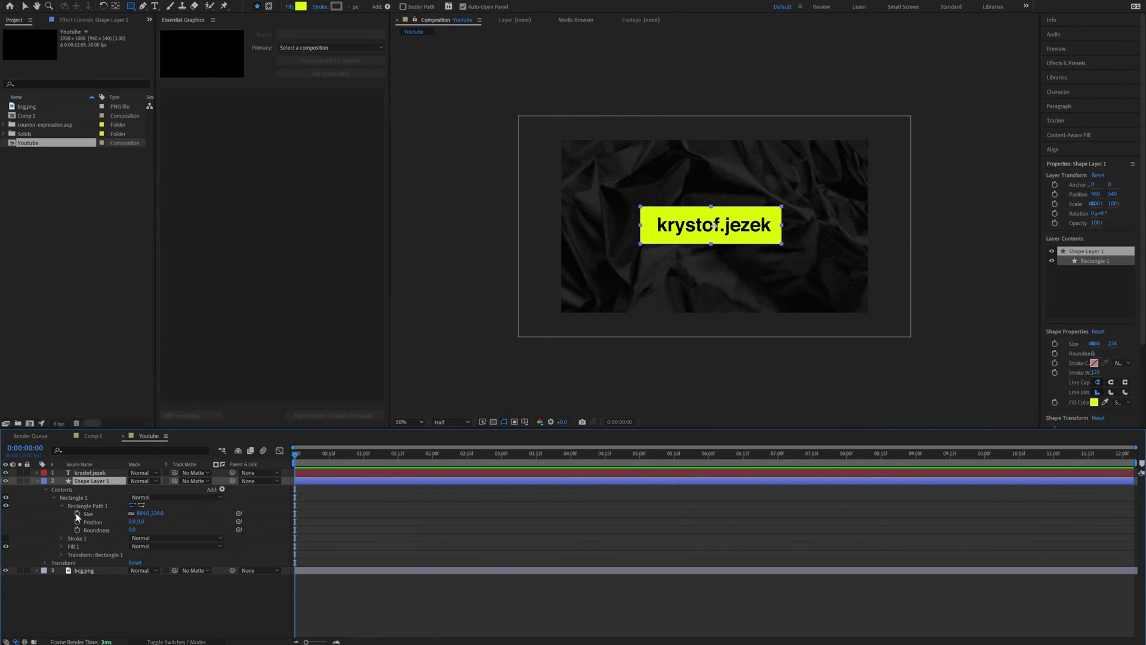
alt+click(77, 513)
drag(510, 520, 316, 520)
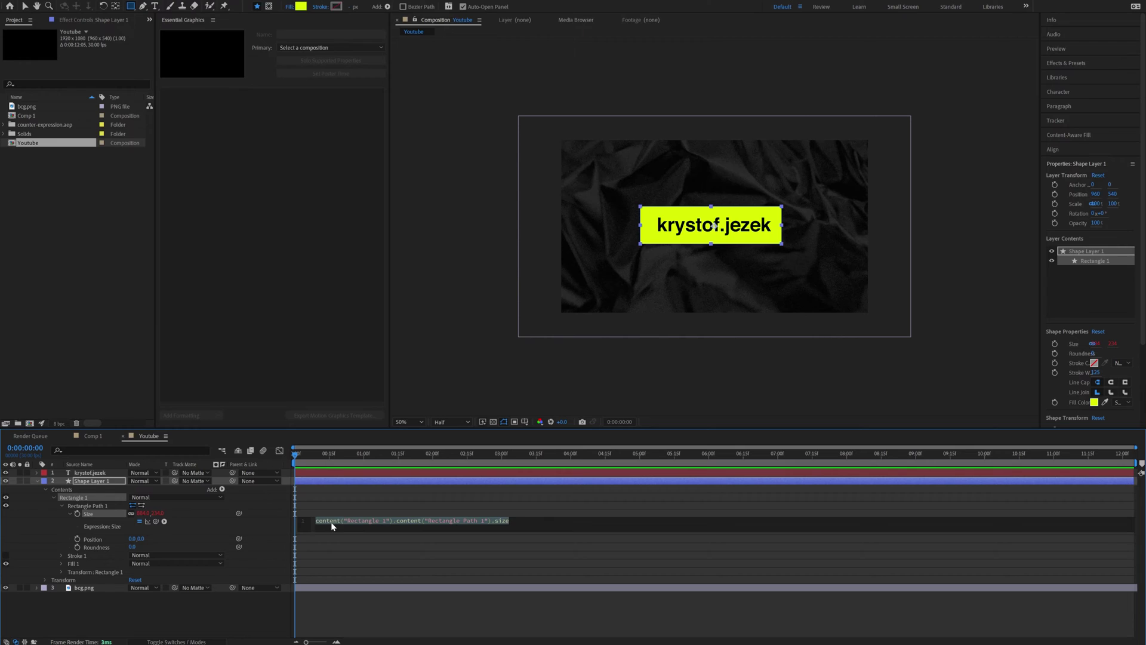
text(textLayer =)
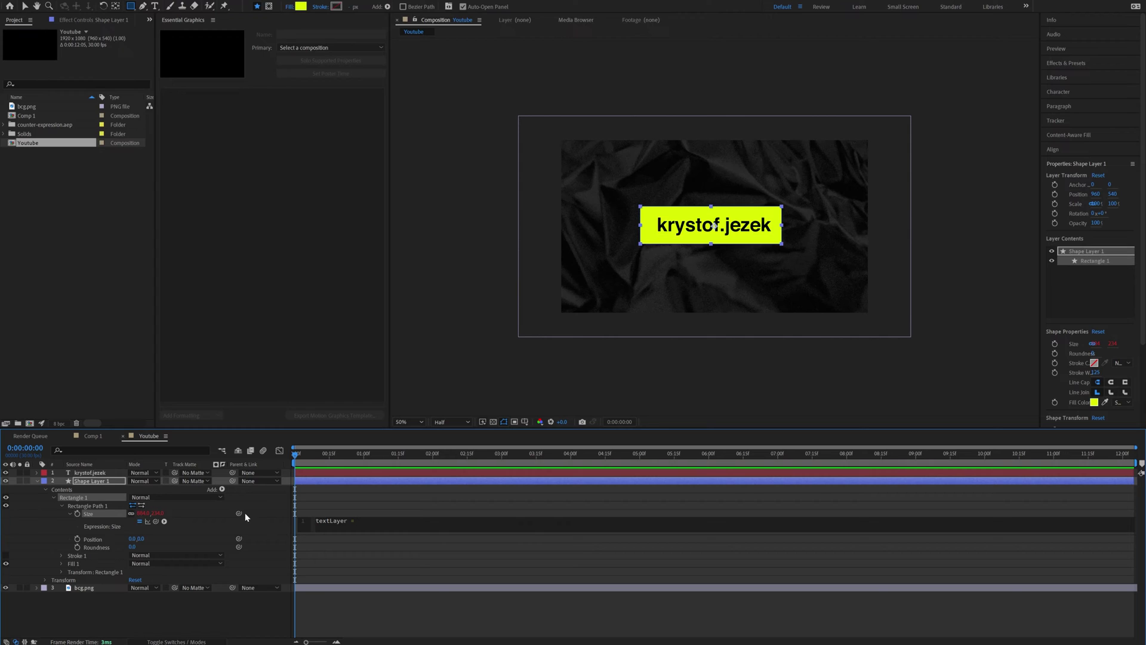
drag(239, 512, 92, 476)
drag(358, 520, 404, 521)
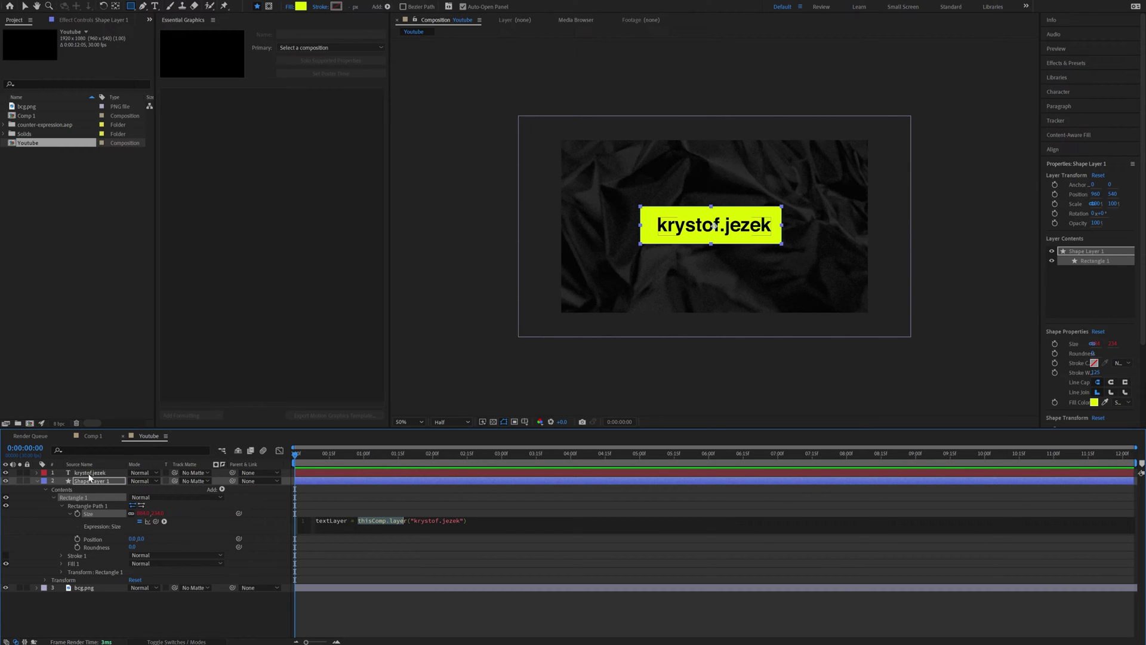
click(411, 532)
click(466, 522)
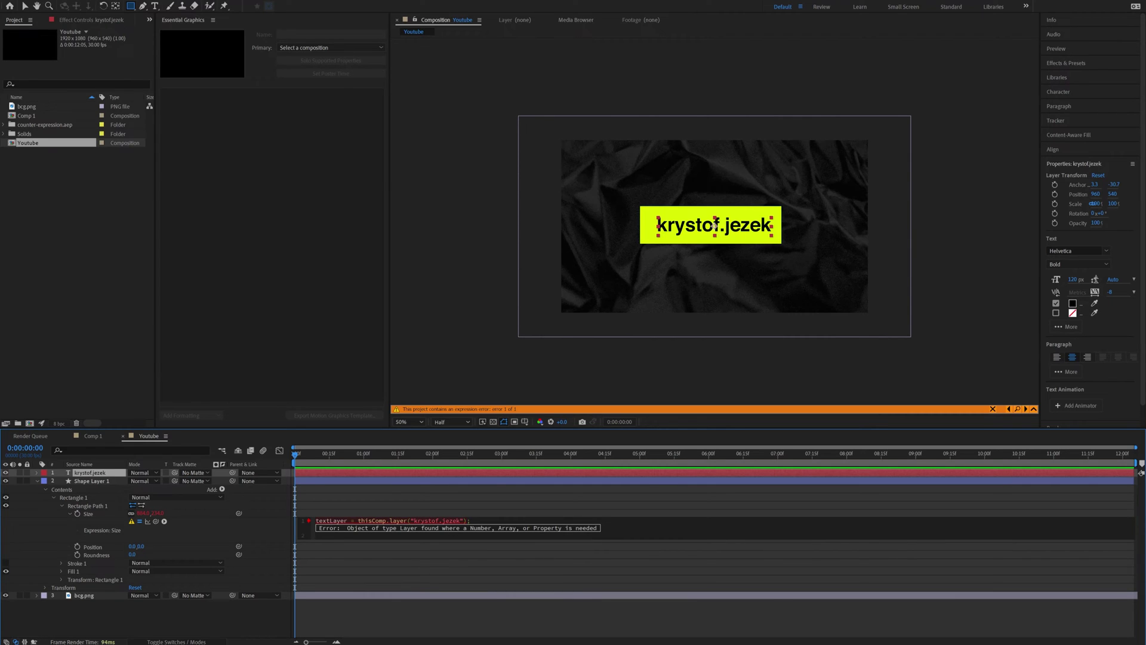
Add the line textWidth = textLayer.sourceRectAtTime().width; to the Size expression
text(textWid)
text(th = text)
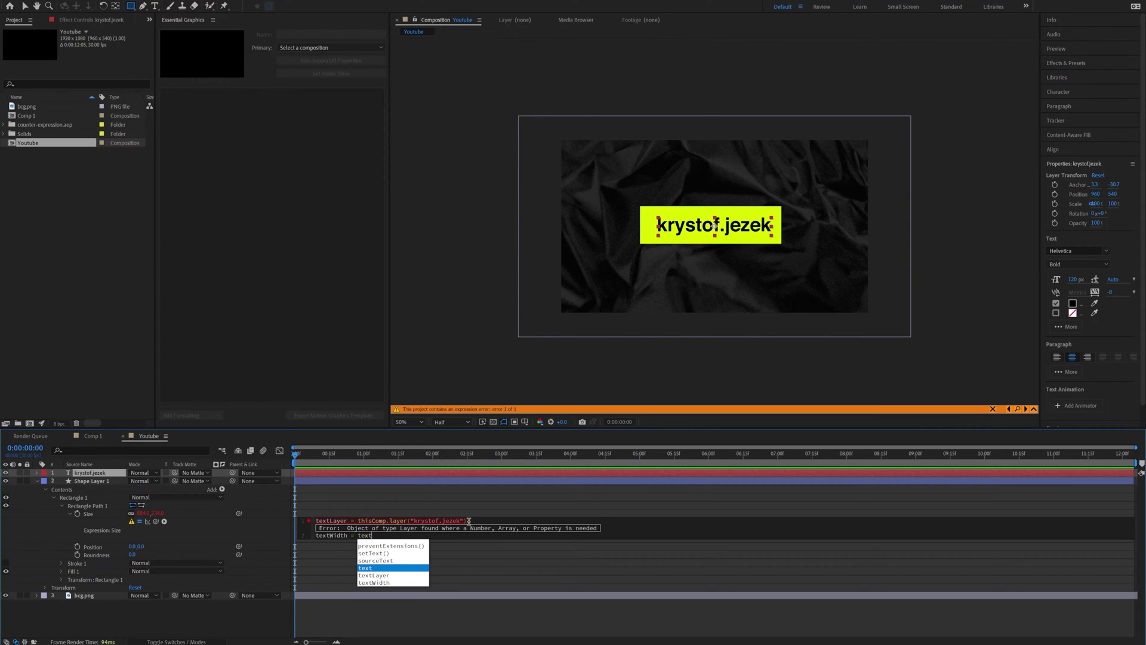
text(La)
key(Return)
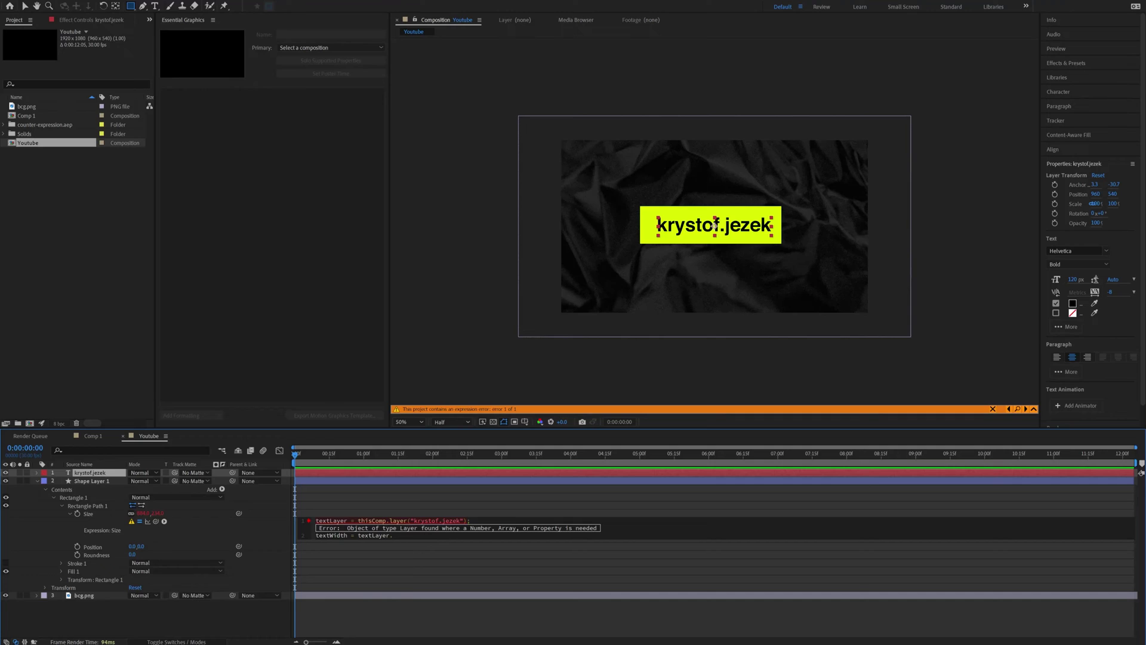
text(.sourc)
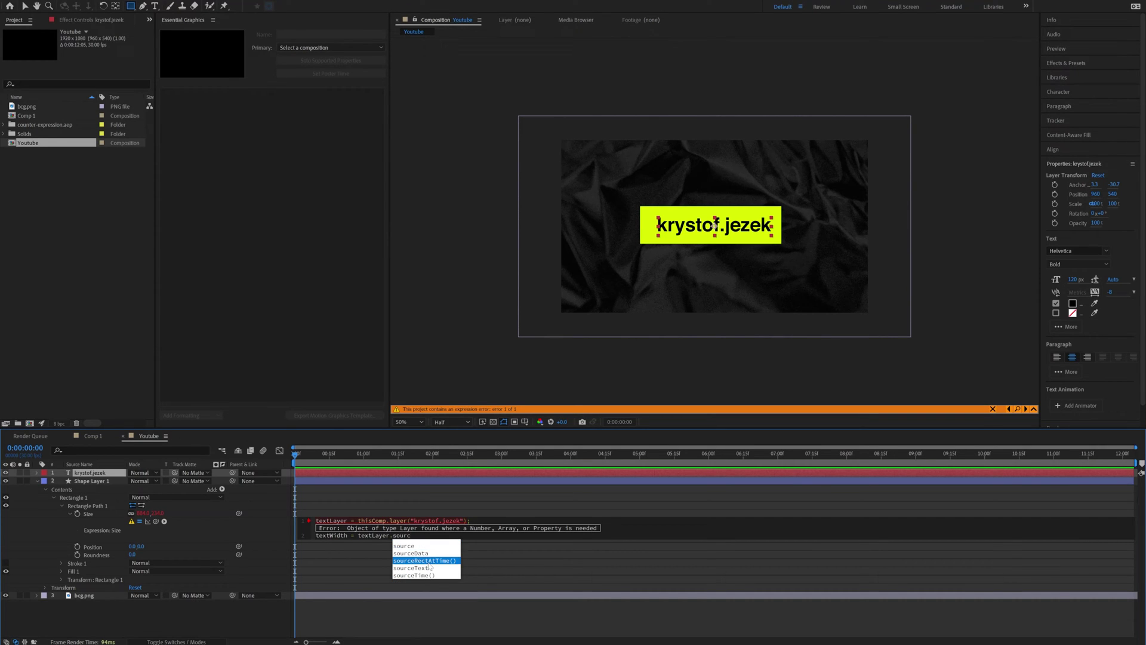
click(447, 561)
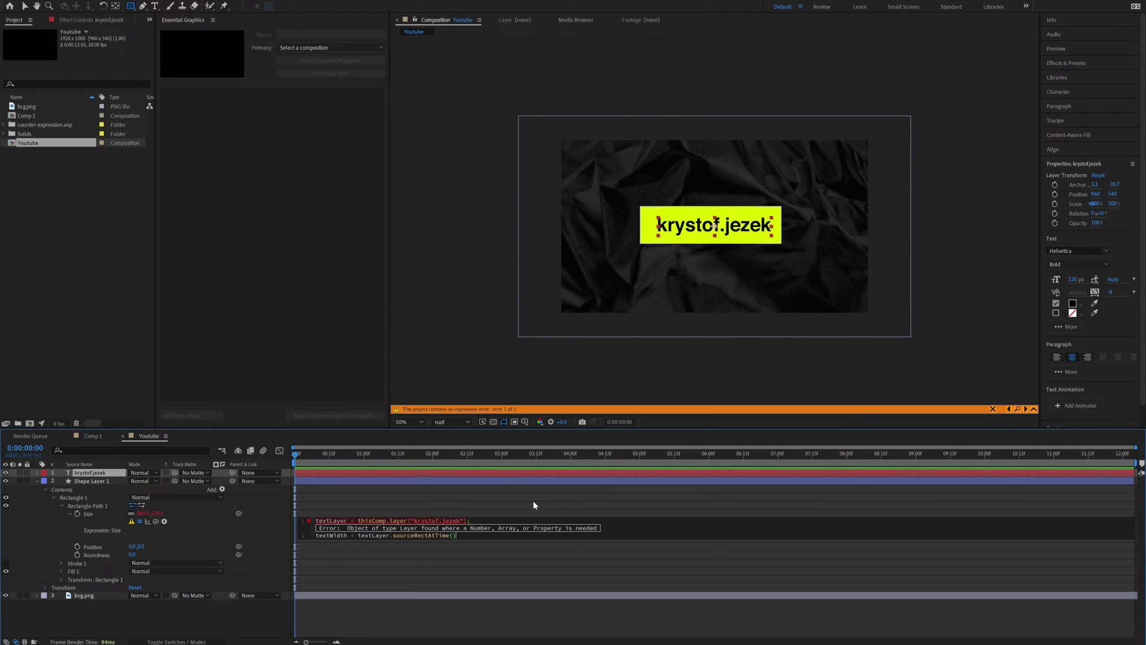
text(.width;)
key(Return)
key(Return)
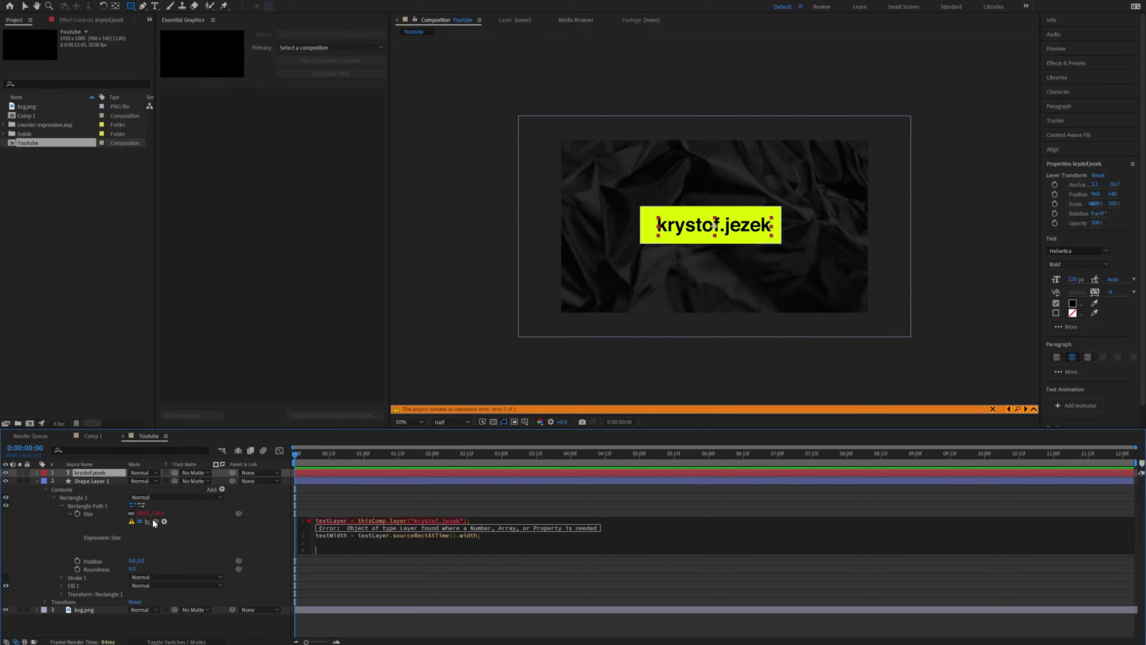
Finish the expression to return [textWidth, 200] and apply it
drag(139, 514, 158, 515)
text(text)
key(Down)
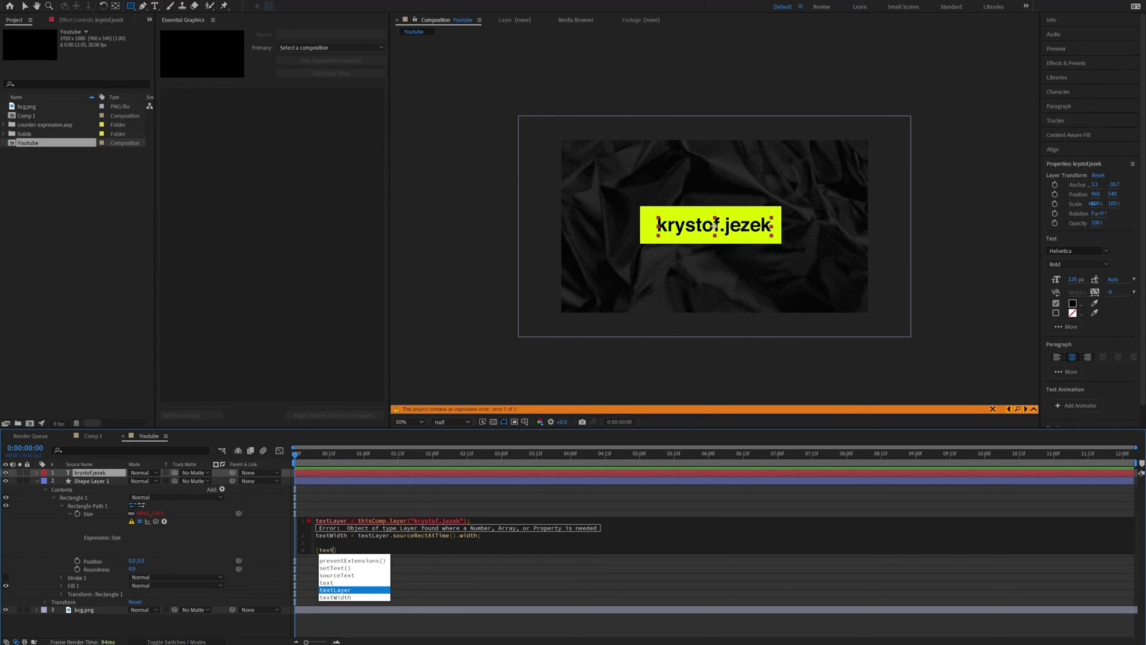
key(Right)
text(Width)
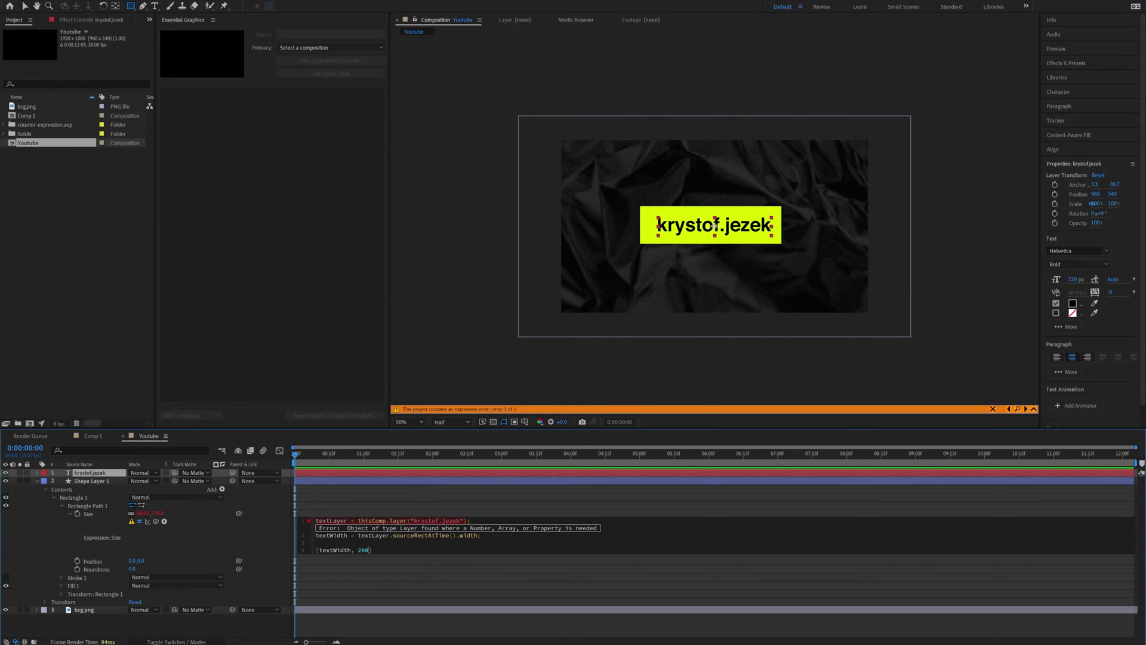
click(555, 567)
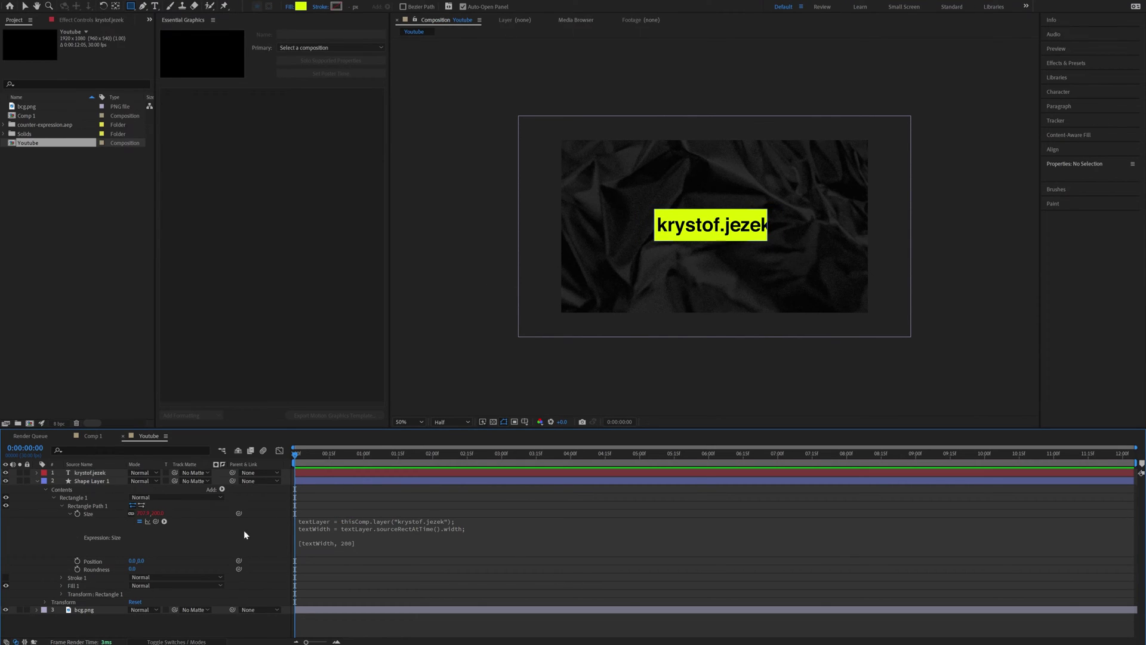
At 100% view, move the lime box's anchor point up and left
click(89, 481)
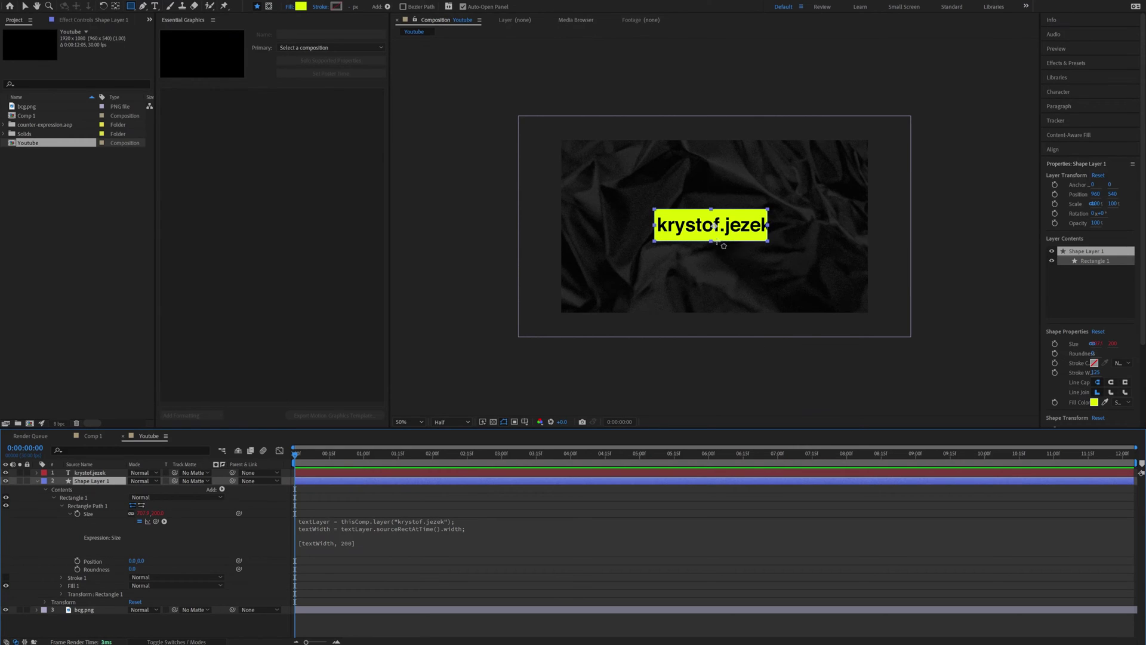
key(slash)
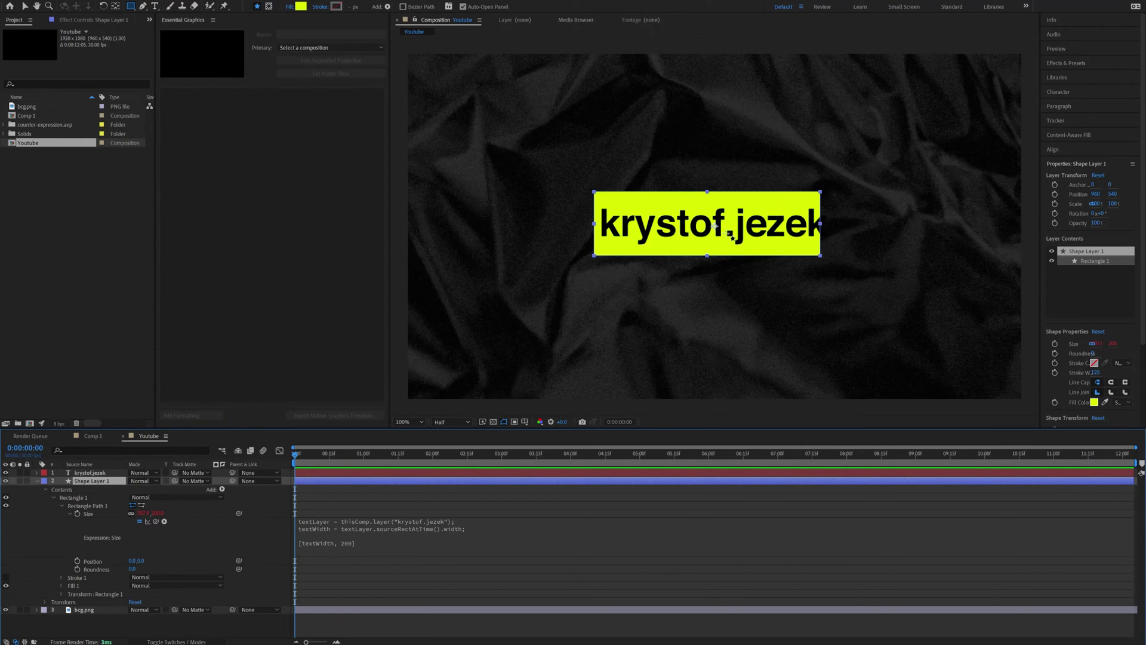
click(115, 6)
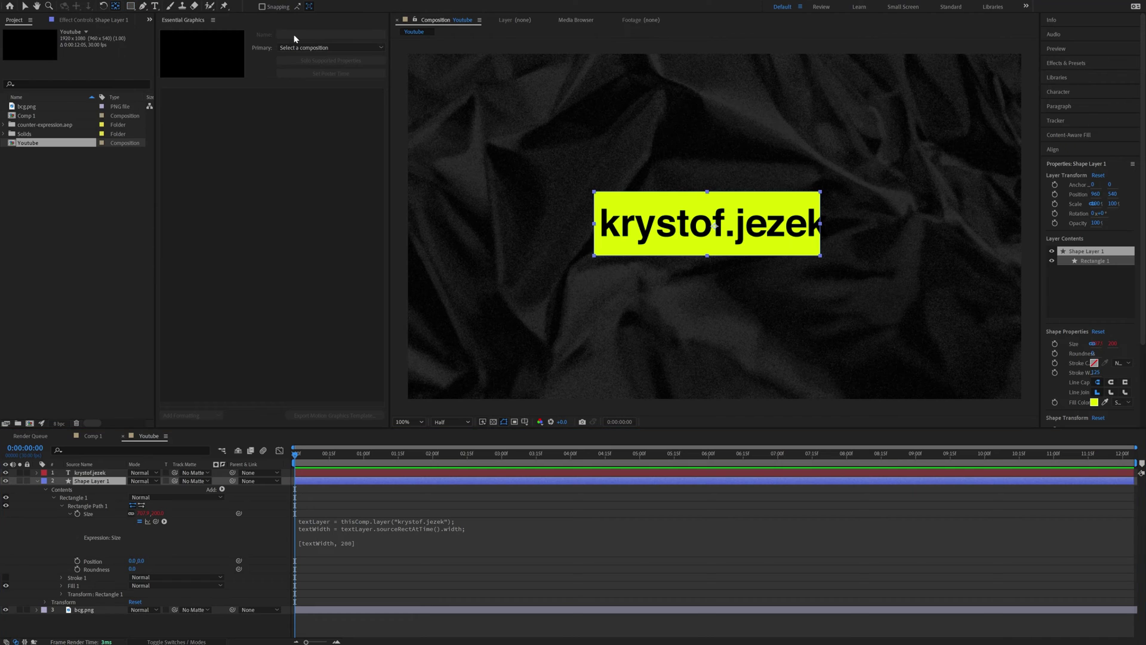
drag(715, 226, 707, 223)
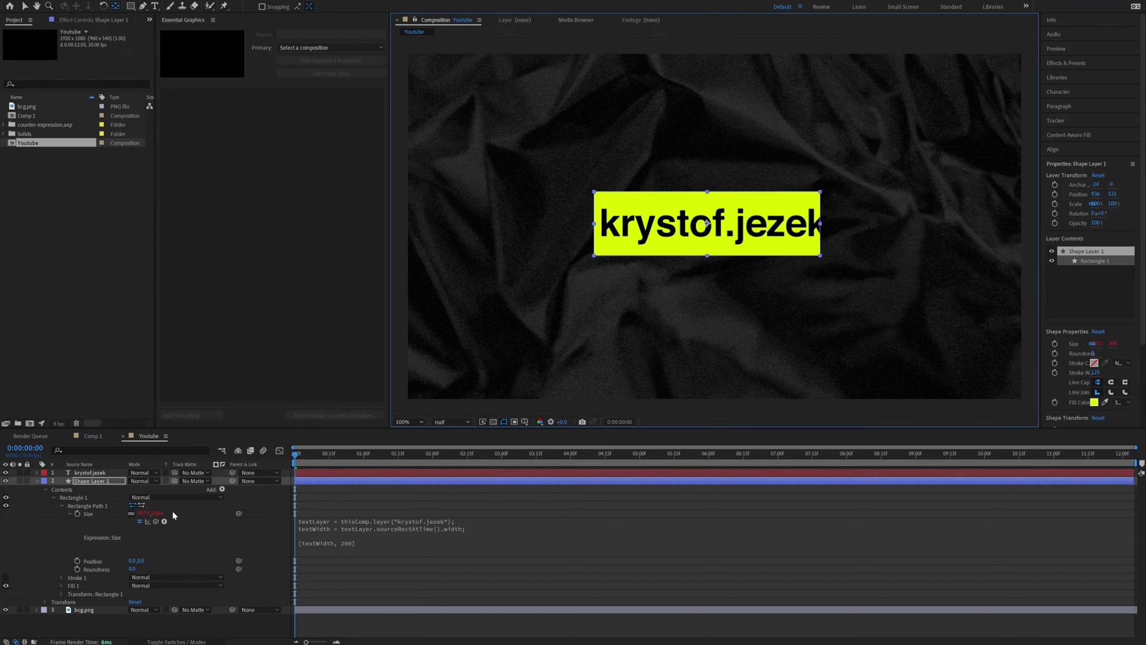
Set the box's Position to 940, 540, then centre it horizontally in the composition
click(90, 485)
key(p)
click(135, 489)
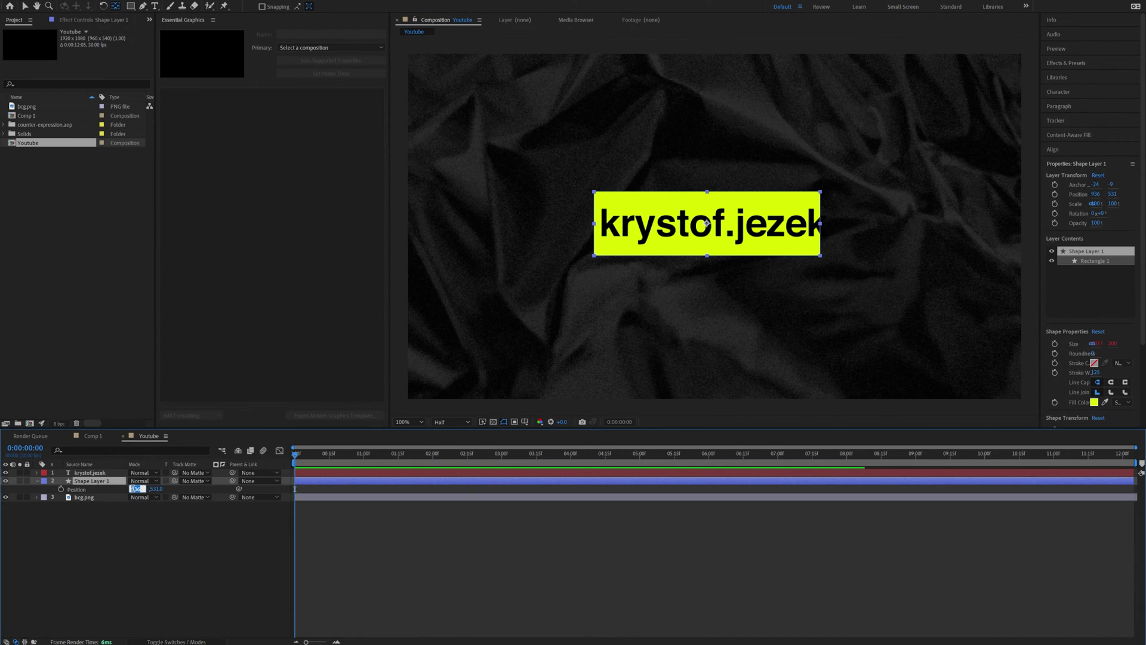
text(940)
key(Tab)
text(54)
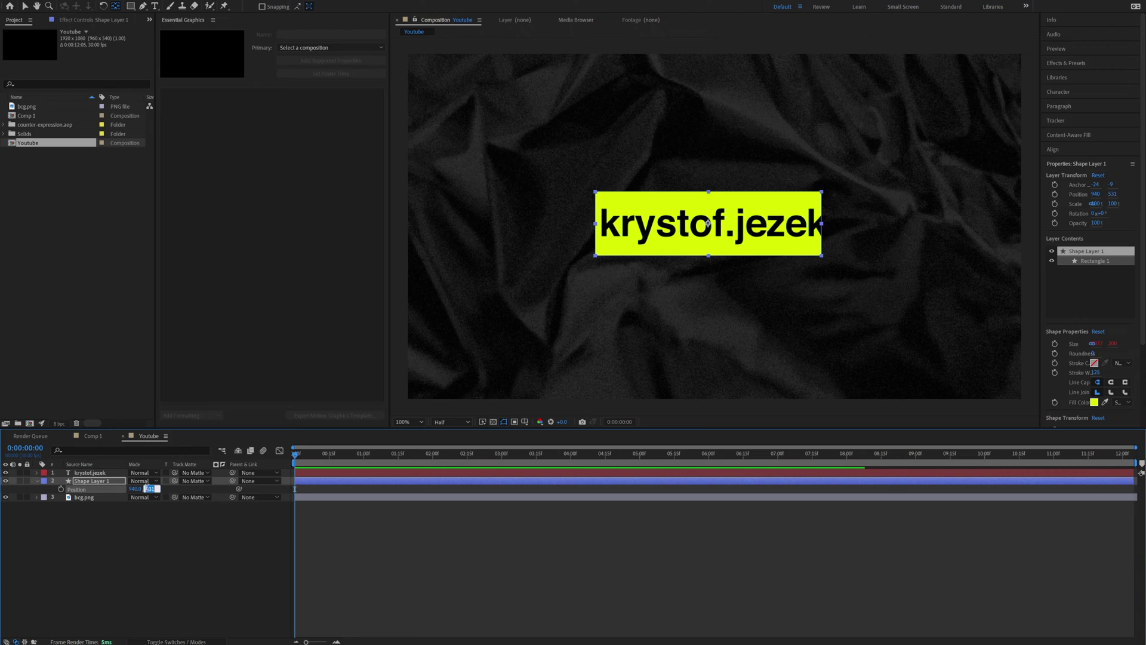
text(0)
key(Return)
click(1052, 149)
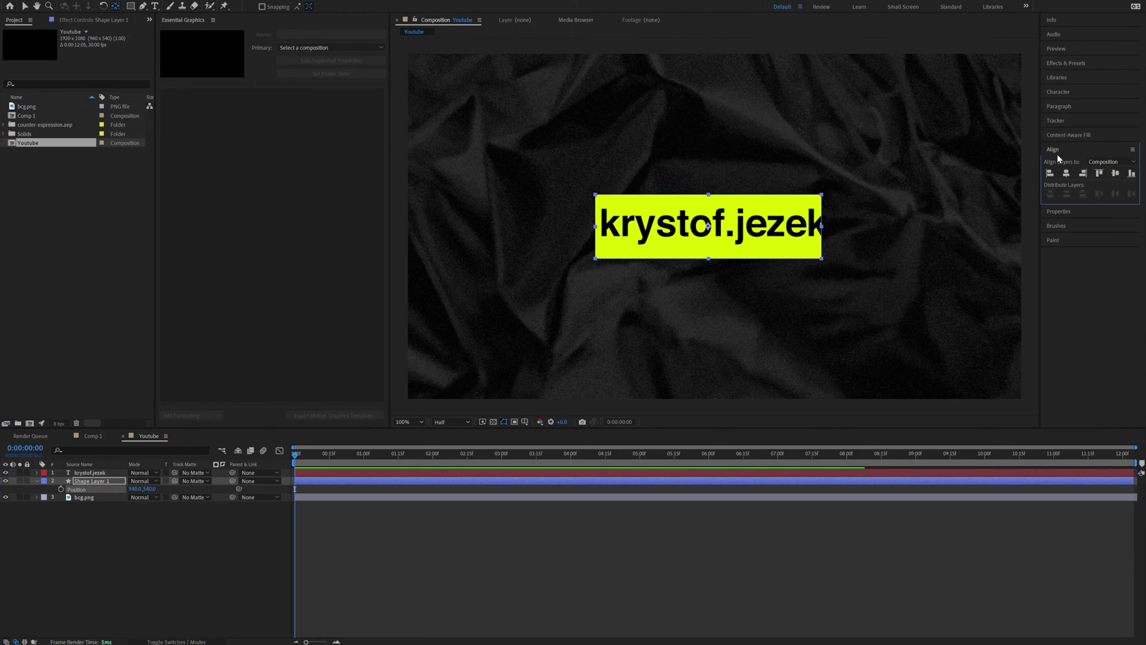
click(1066, 174)
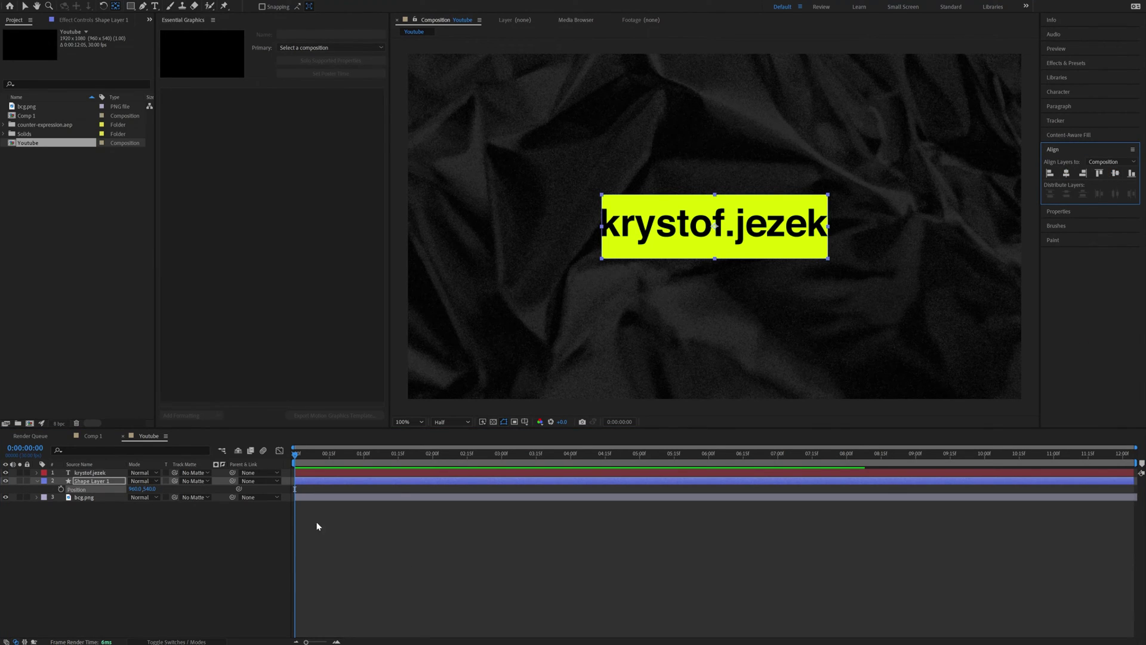
click(201, 541)
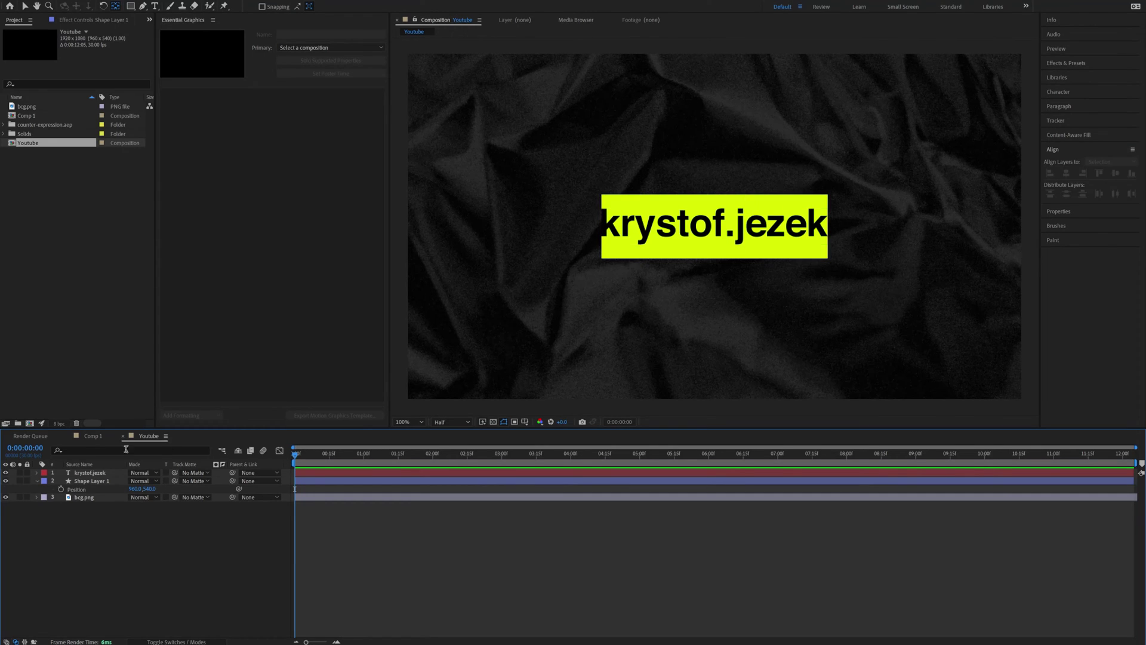
Change the text to 'asdas'
double_click(103, 473)
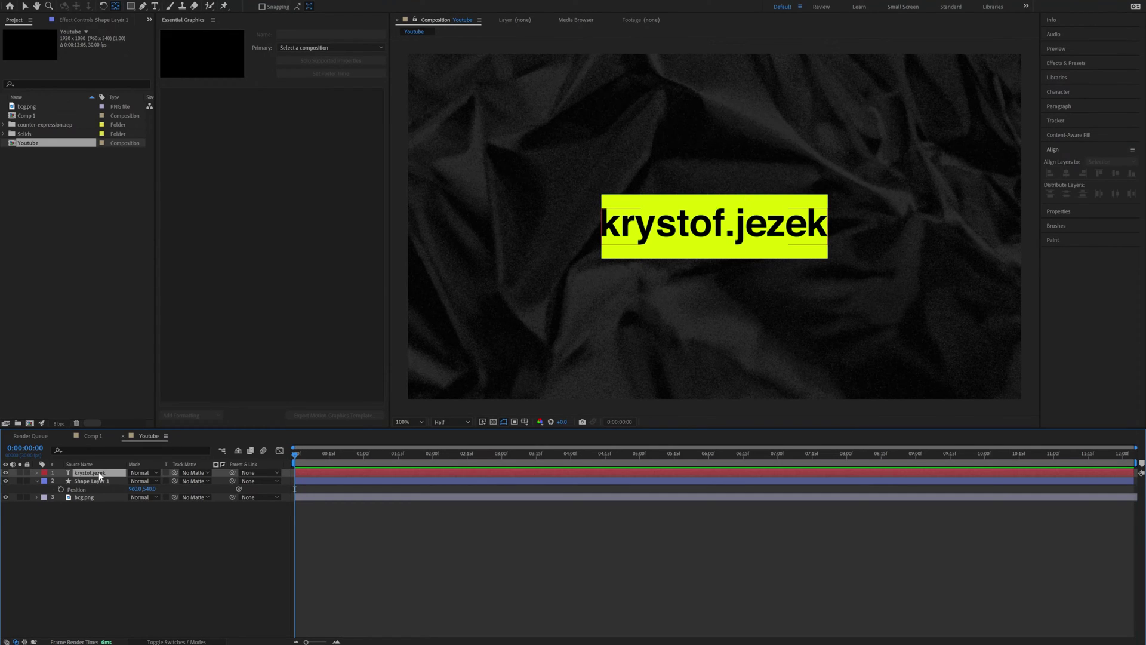
text(asdas)
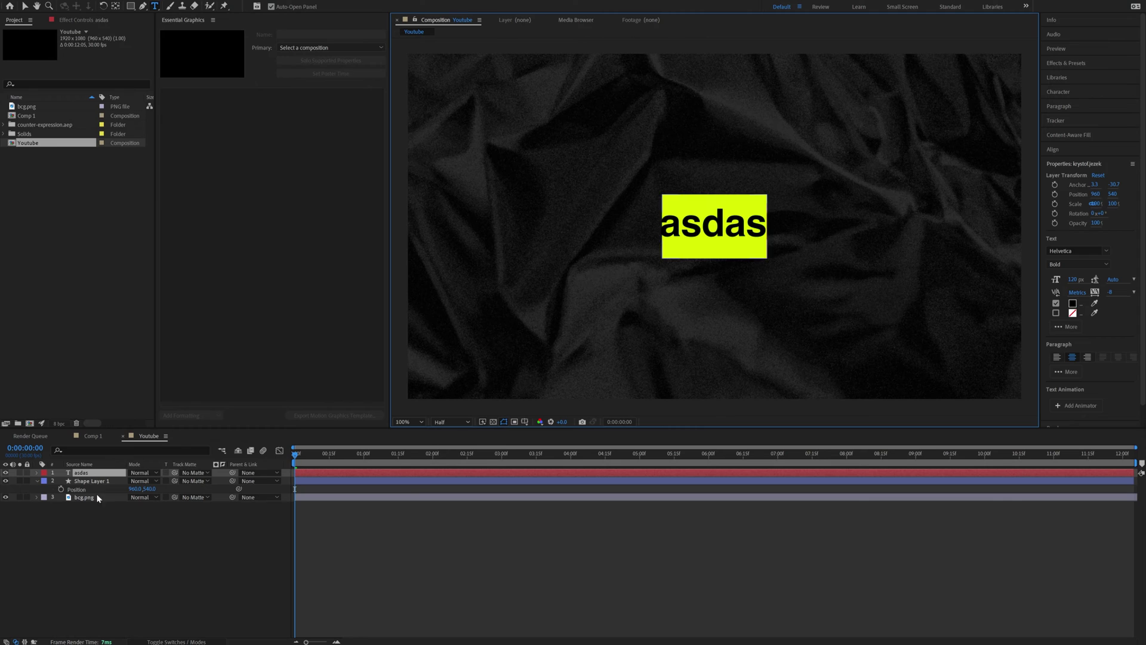
click(94, 521)
Paste the Size expression onto the rectangle with + 100 added to the width
click(87, 481)
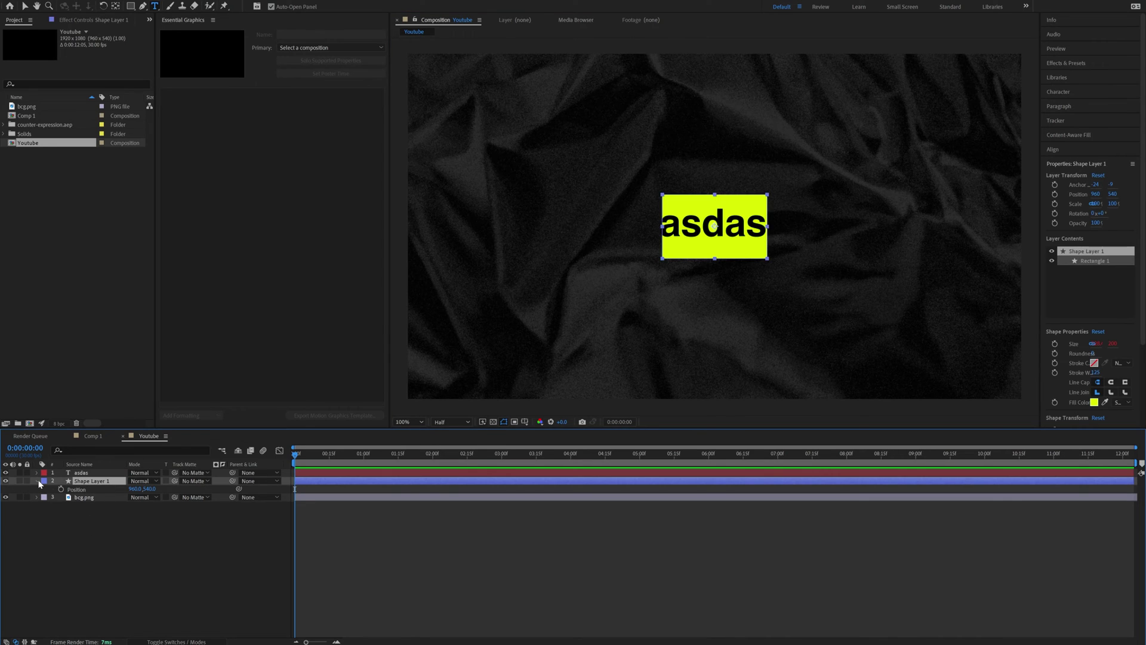
click(37, 481)
click(46, 497)
click(44, 489)
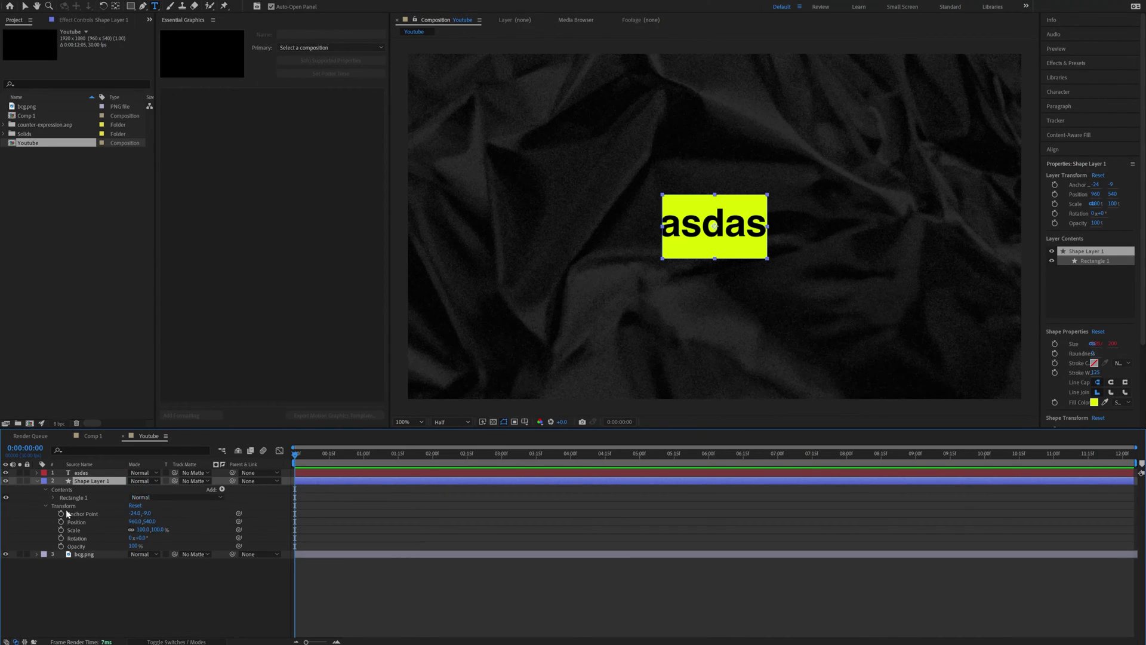
click(54, 497)
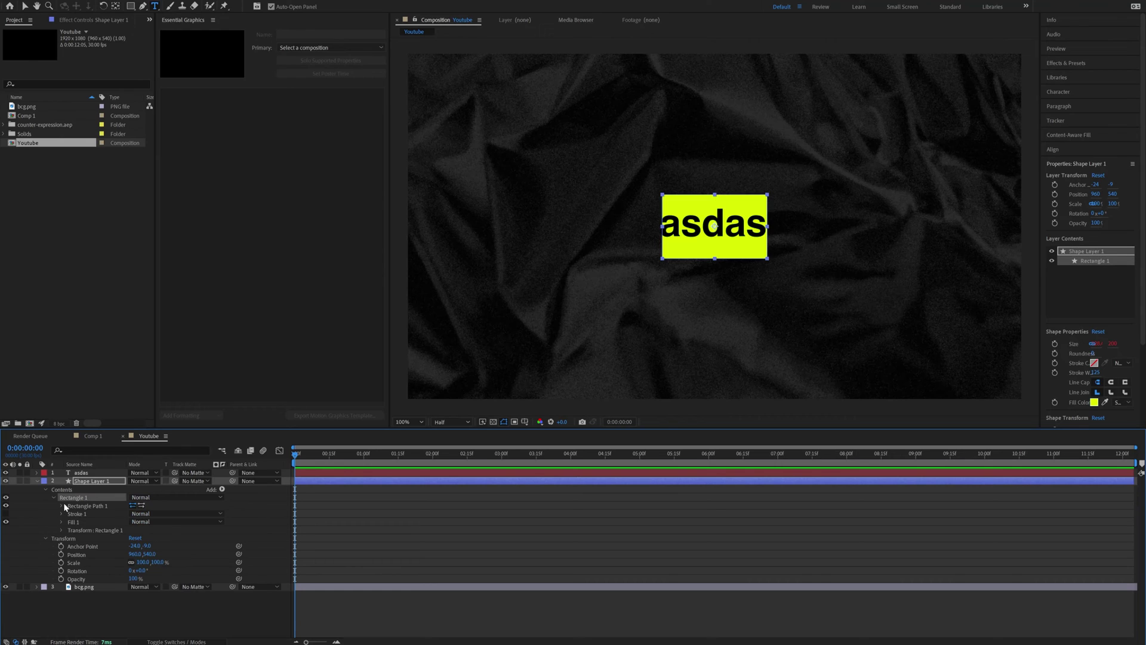
click(63, 505)
alt+click(77, 513)
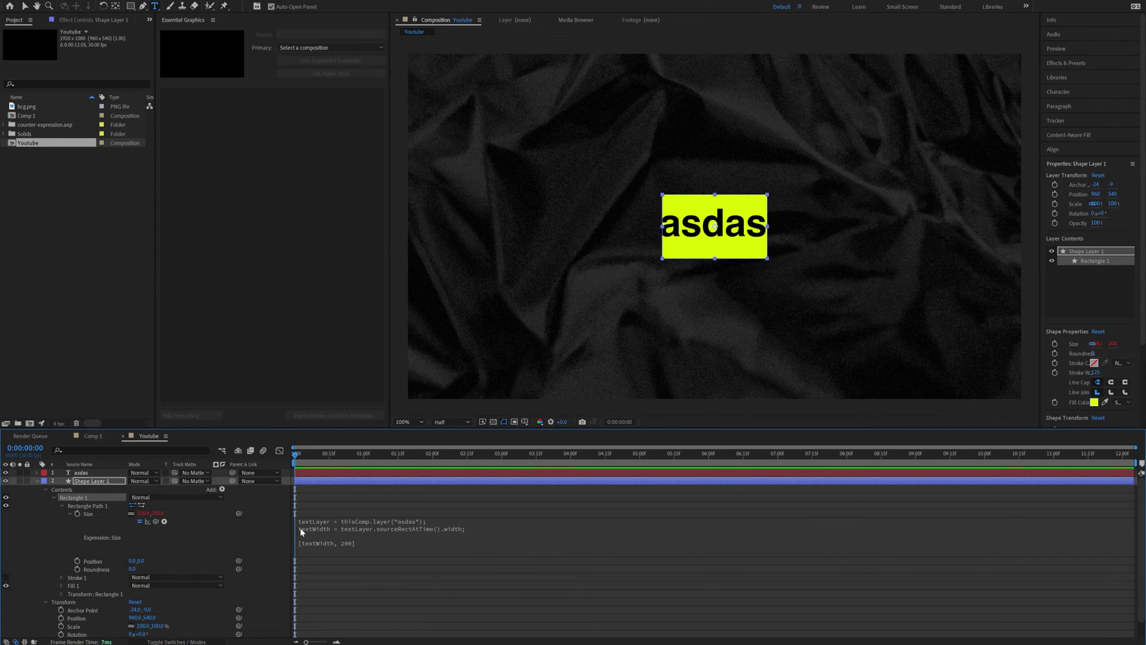
text(textLayer = thisComp.layer("asdas"); textWidth = textLayer.sourceRectAtTime().width;  [textWidth, 200])
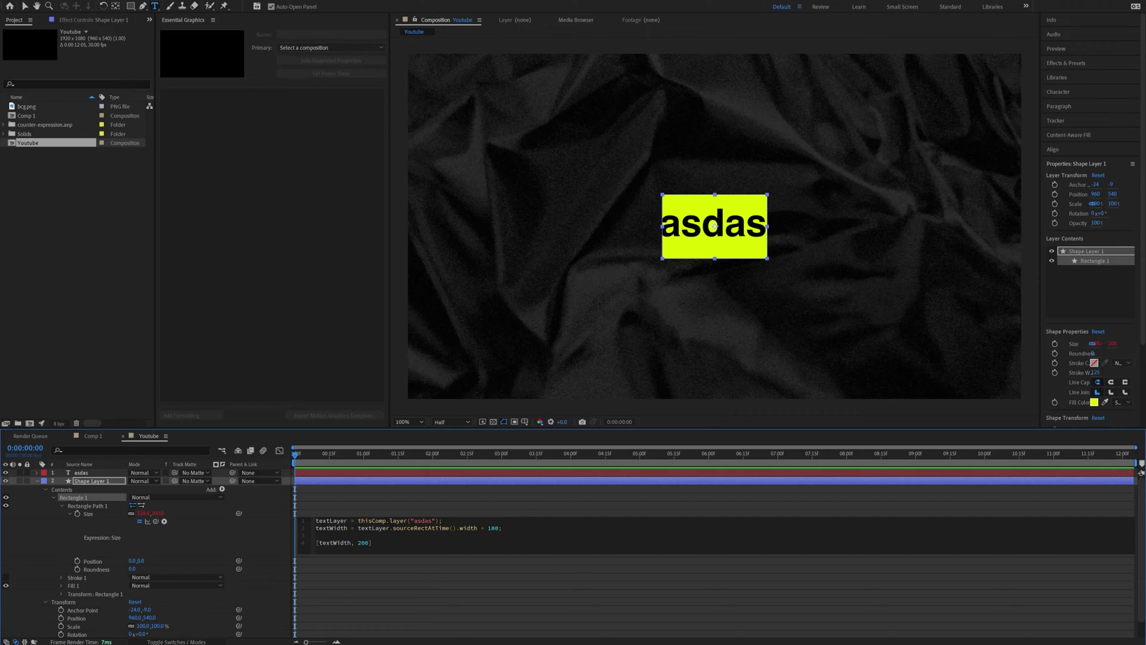
click(513, 499)
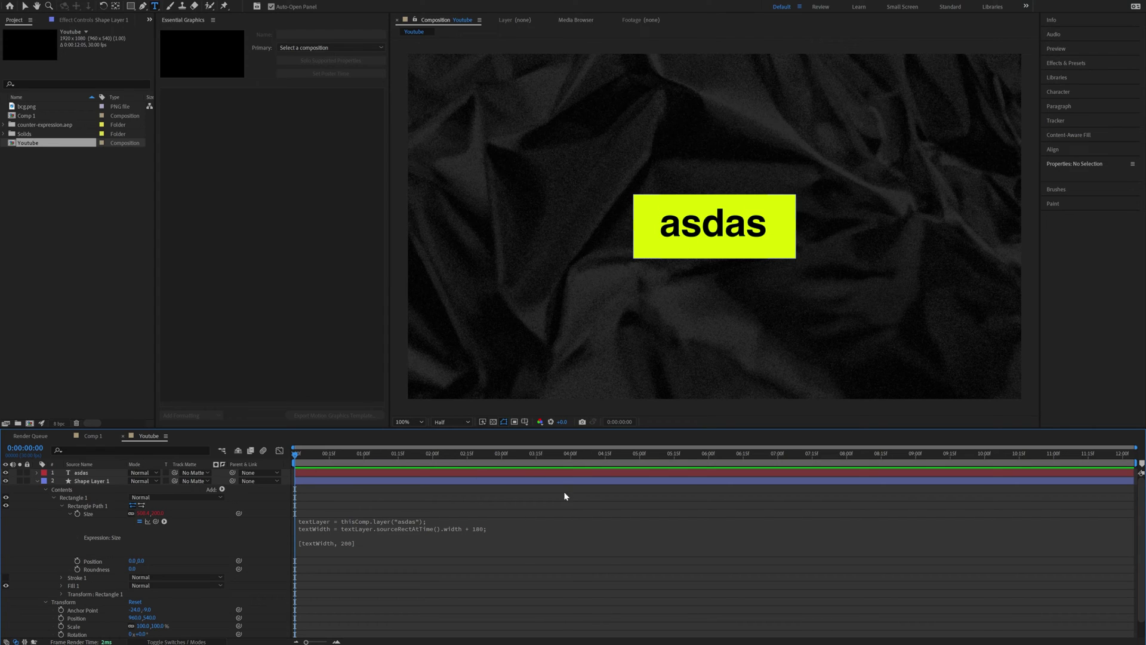
Retype the text as 'sadasd' and set the box's Roundness to 50
double_click(757, 218)
text(sadasd)
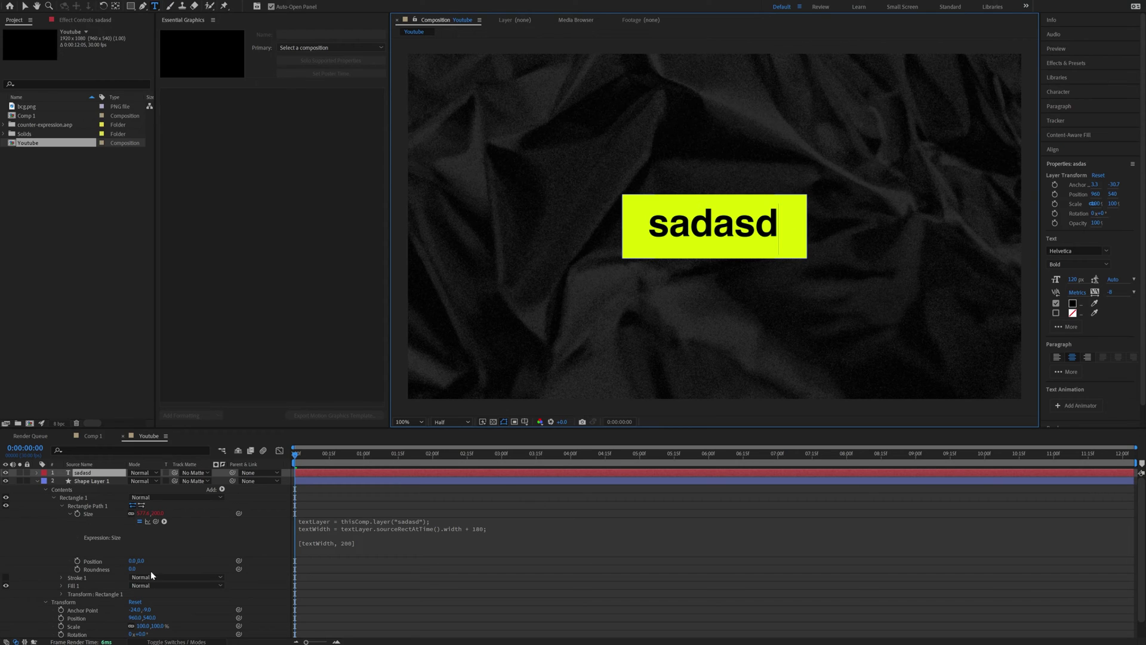
click(132, 569)
text(50)
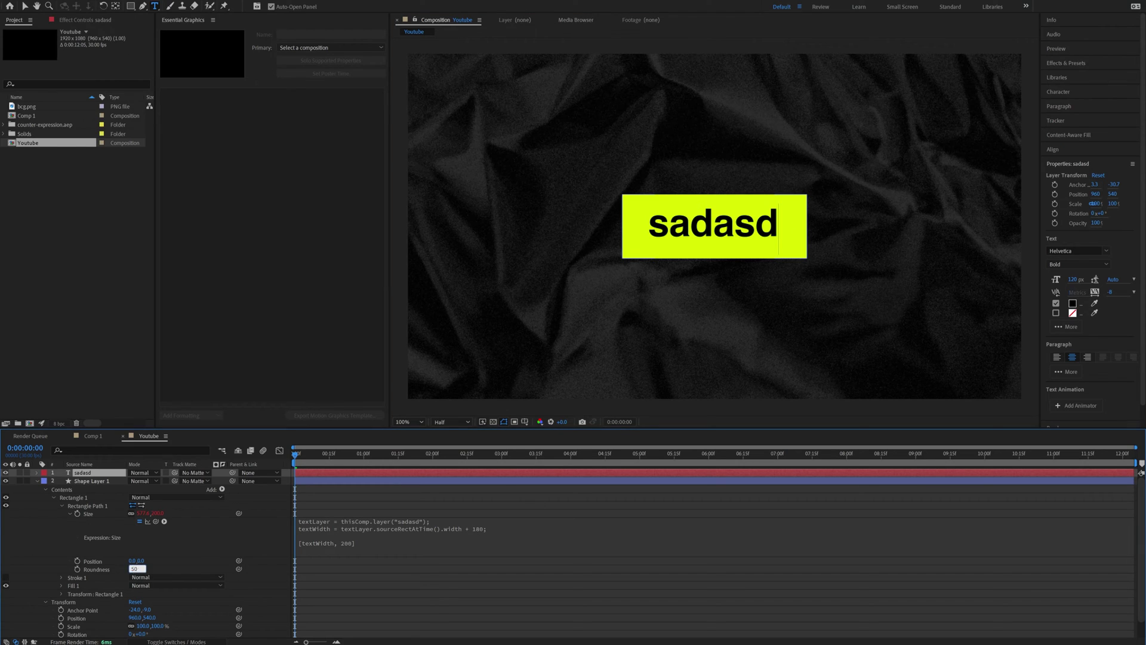
key(Return)
click(348, 512)
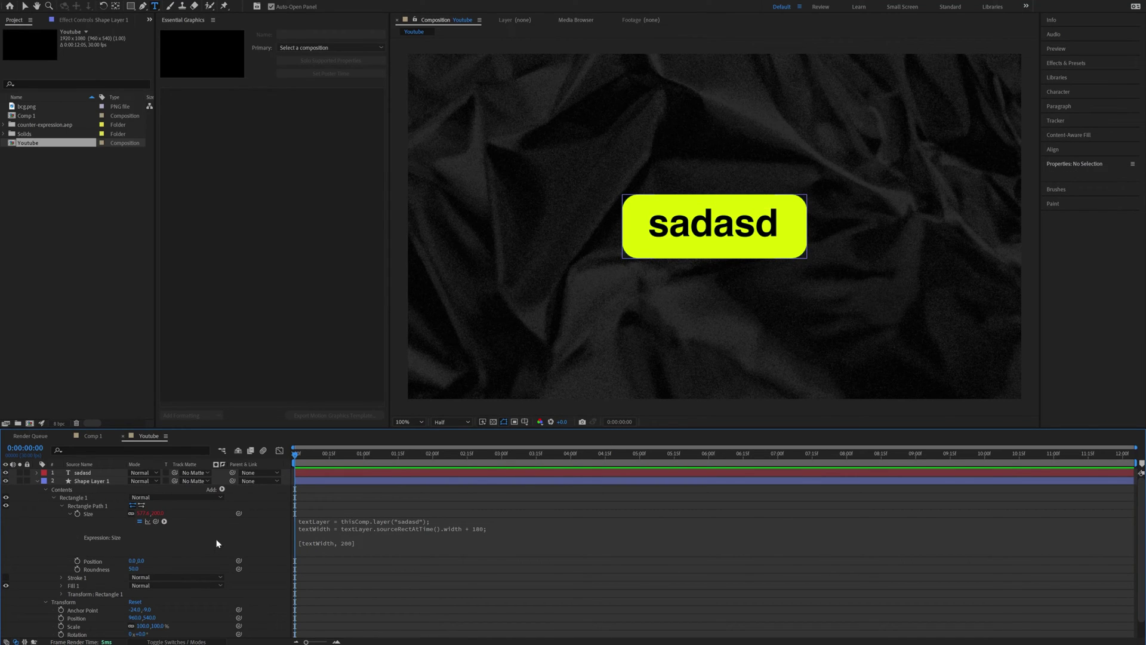
click(89, 473)
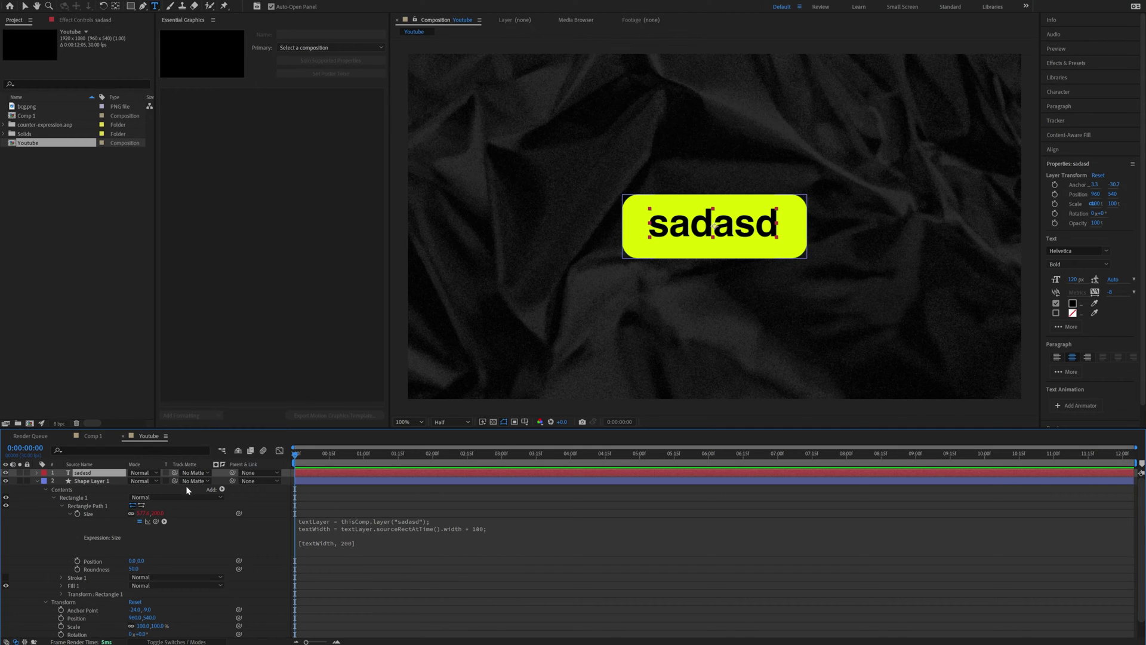
Adjust the text's anchor point and centre it vertically and horizontally in the composition
key(s)
key(v)
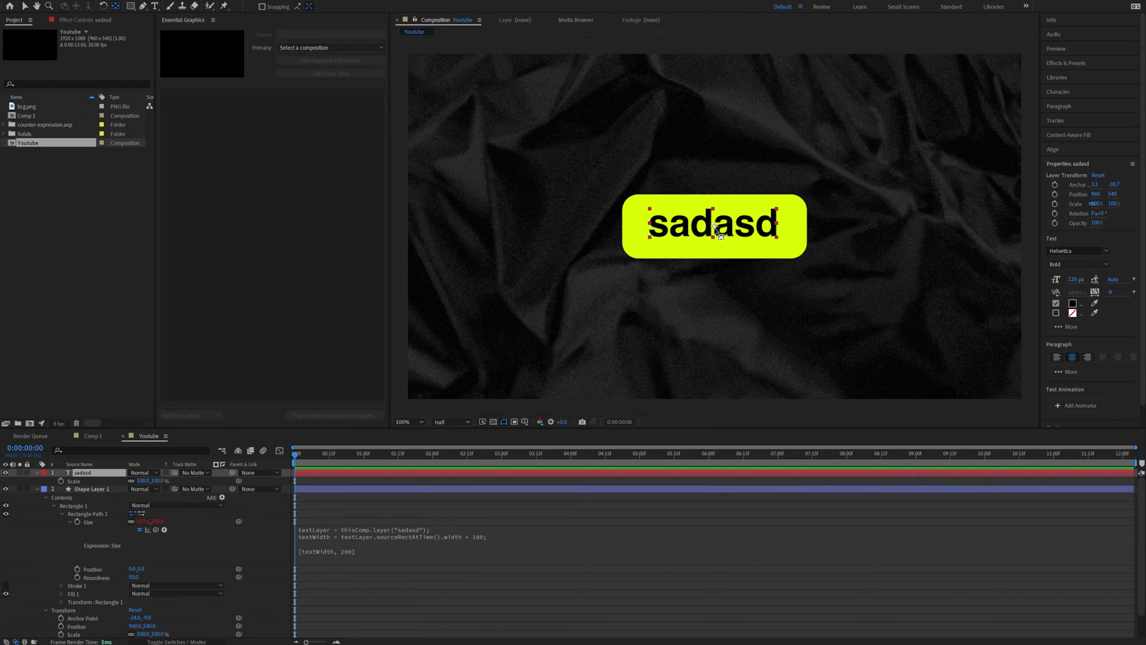
drag(716, 230, 713, 228)
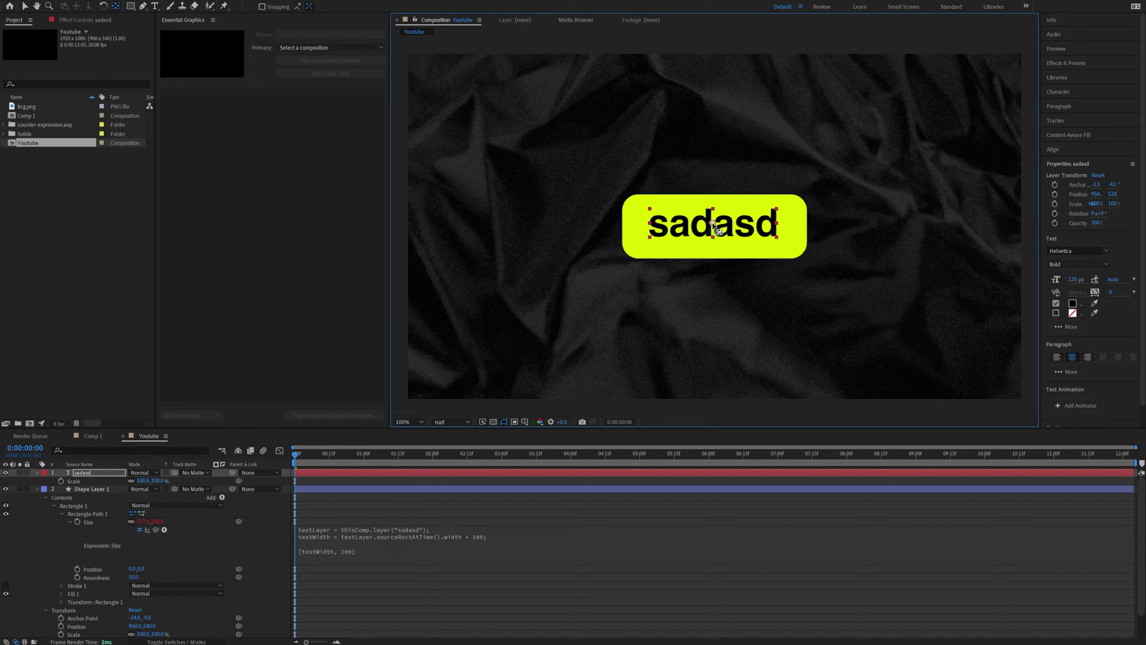
click(1053, 149)
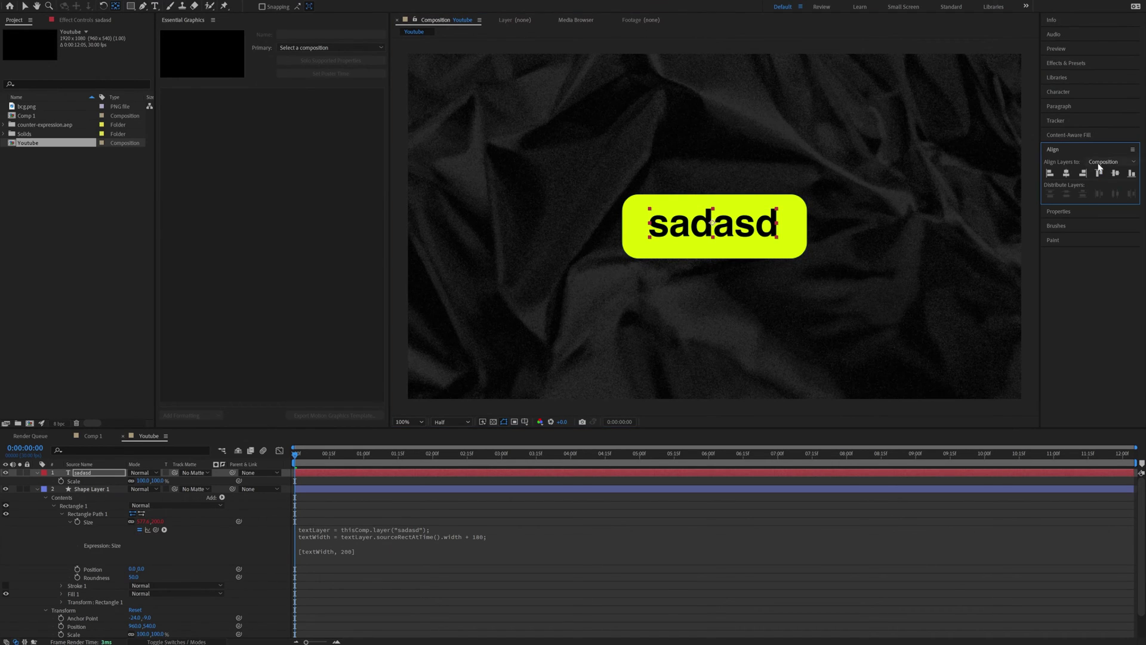
click(1113, 176)
click(1084, 174)
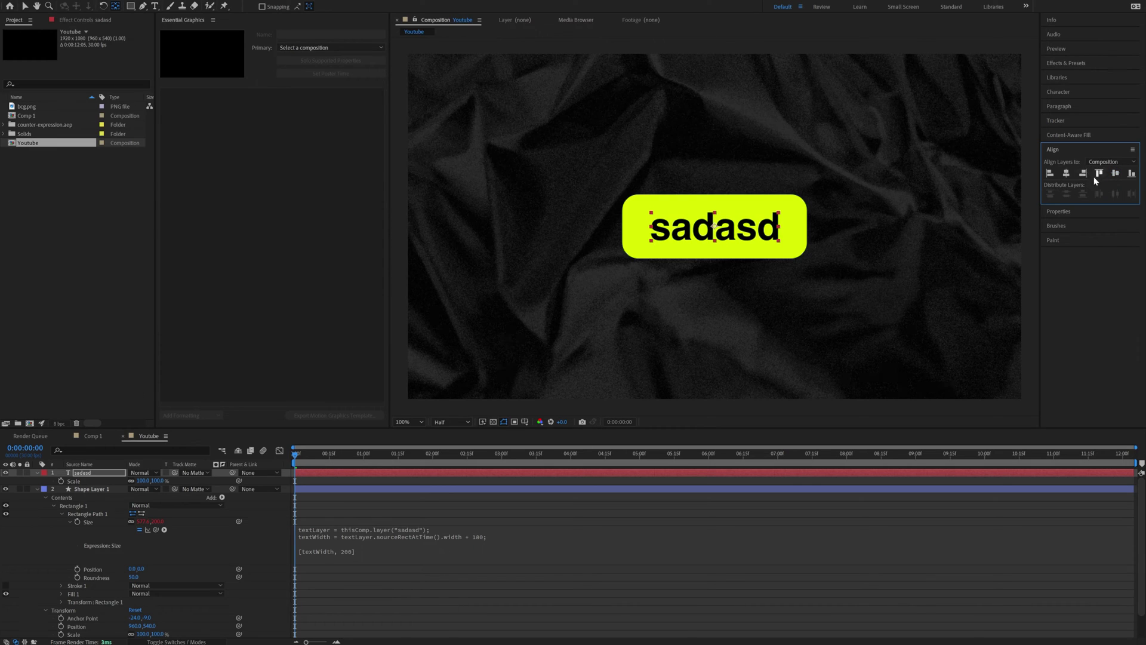
Check the result at 100% zoom and reselect the sadasd text layer
click(701, 530)
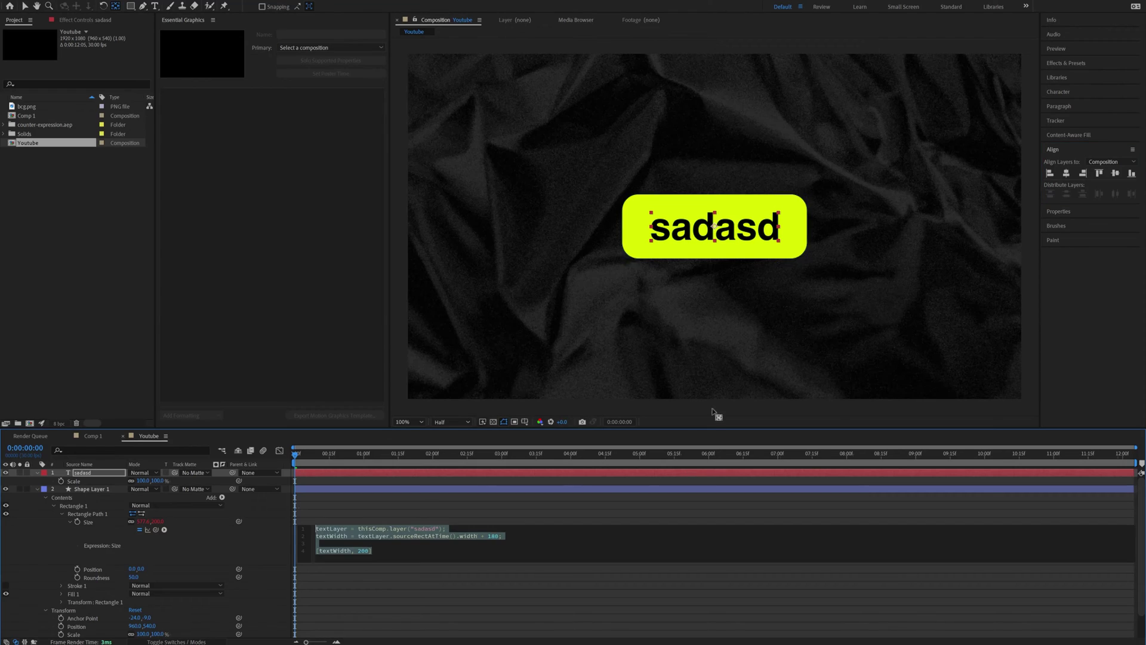
click(512, 517)
key(comma)
key(comma)
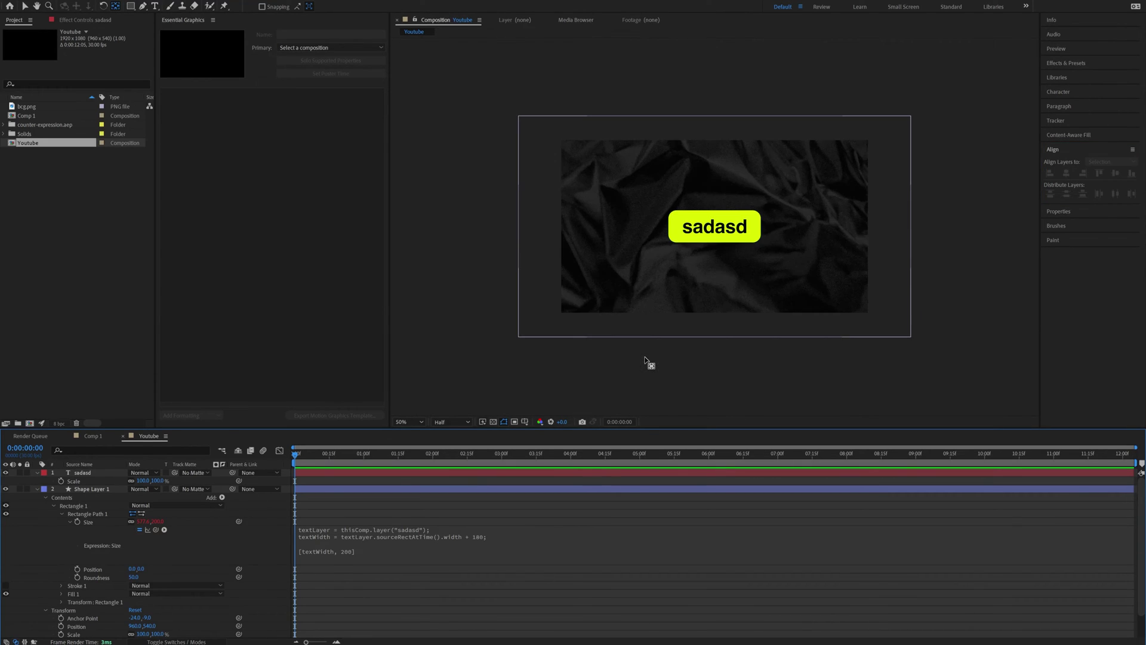
key(period)
key(period)
click(108, 489)
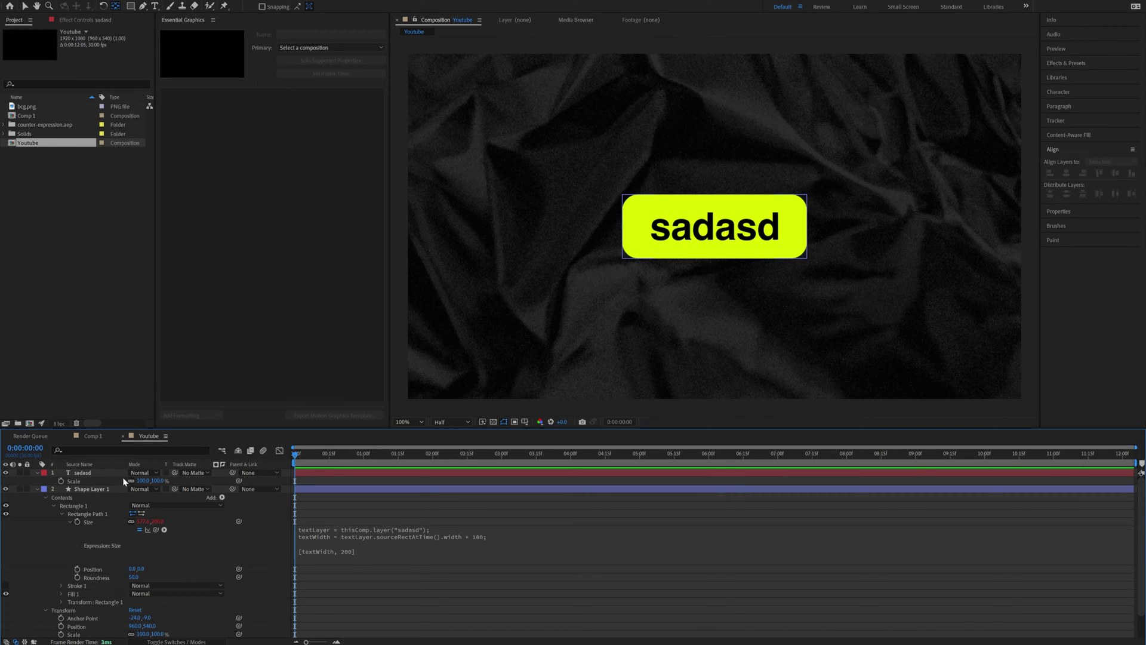
double_click(687, 226)
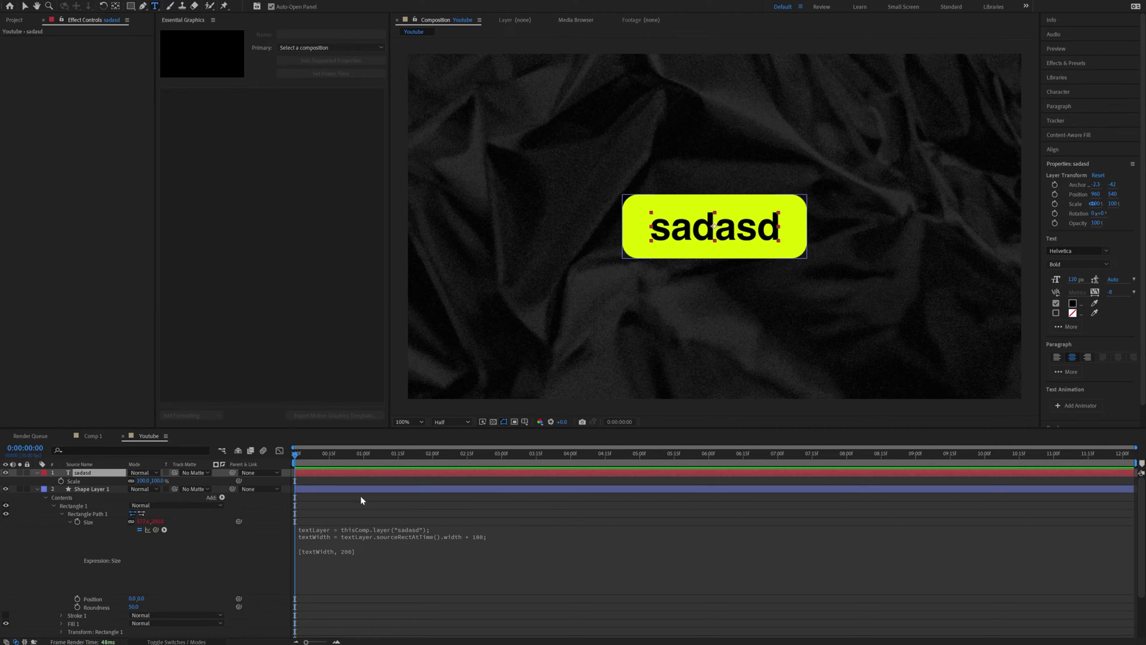
Delete the [LOGO] 4 layer's Scale keyframes and set its Scale to 200%
click(92, 435)
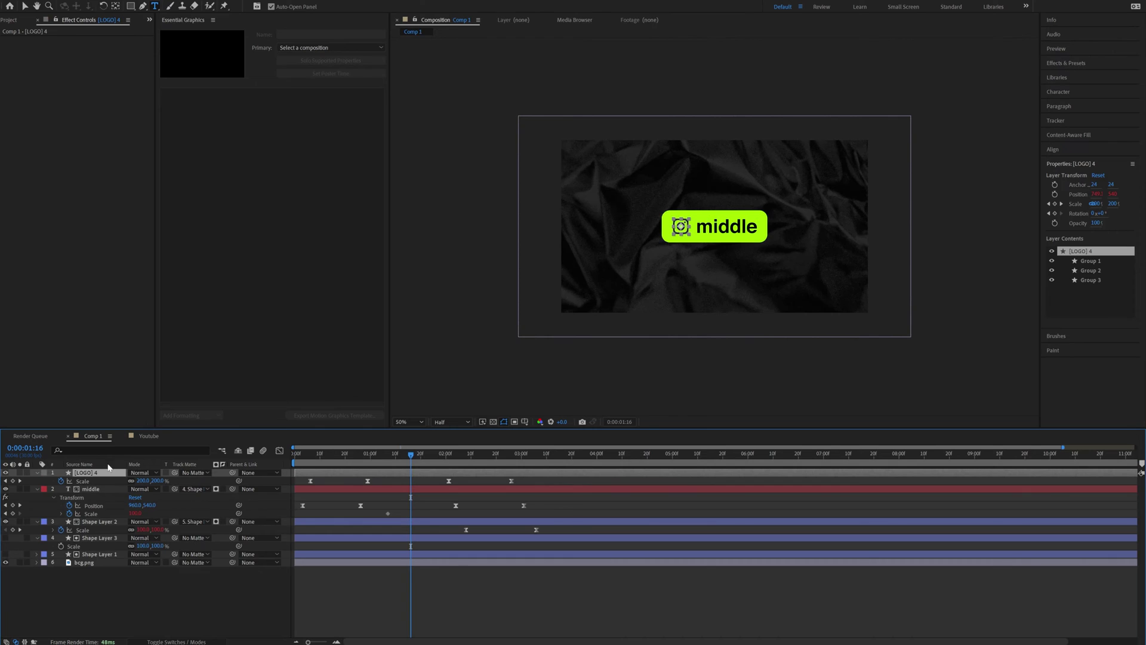
click(148, 435)
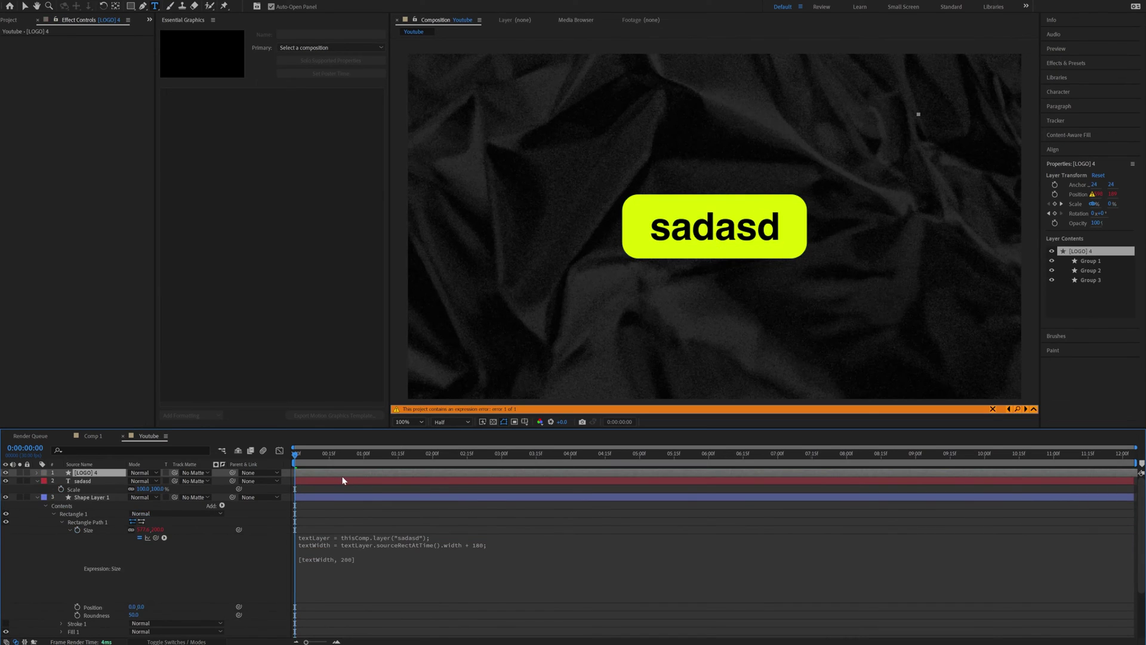
key(u)
click(508, 484)
click(82, 481)
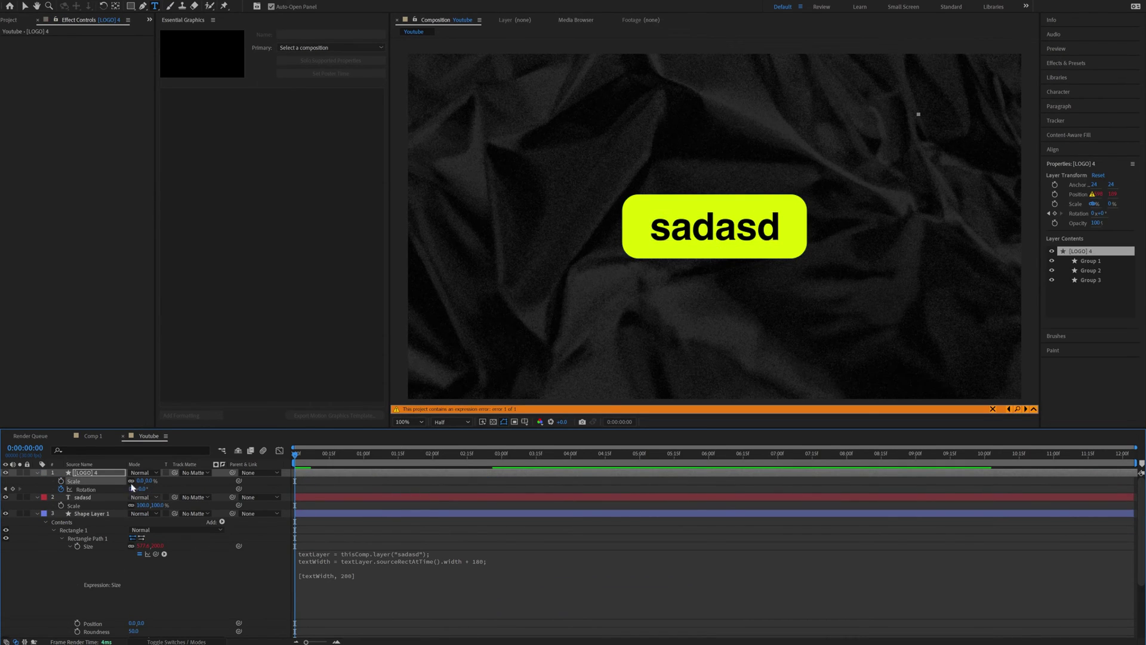
key(Delete)
click(142, 480)
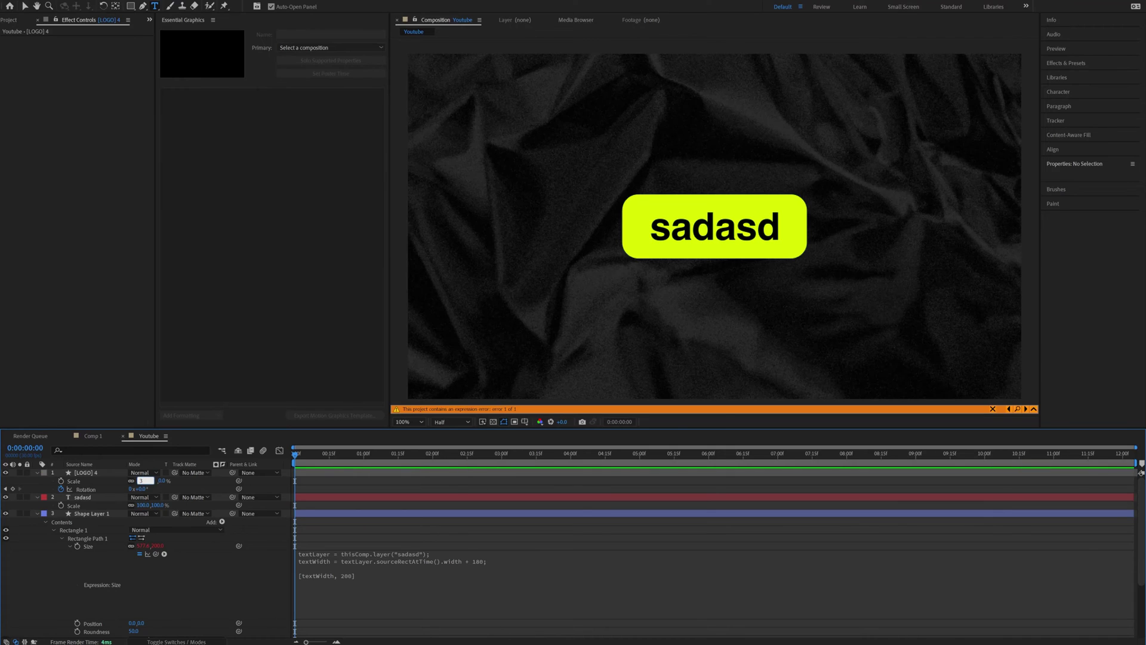
text(200)
key(Return)
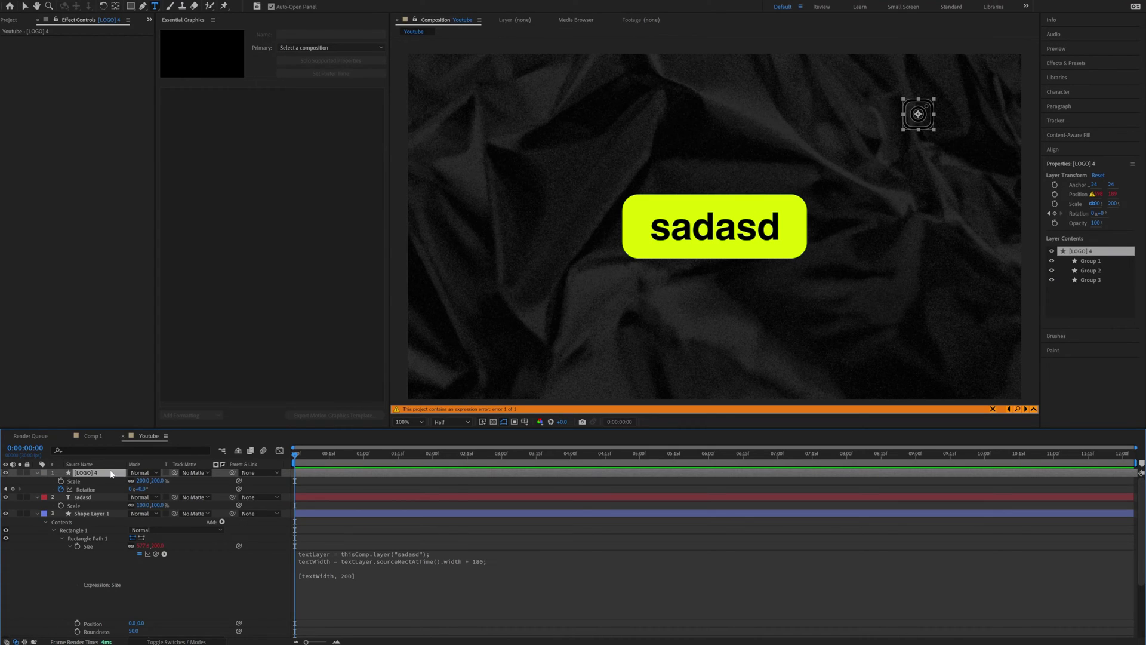
Add and then discard an empty expression on the logo's Position
key(p)
alt+click(61, 480)
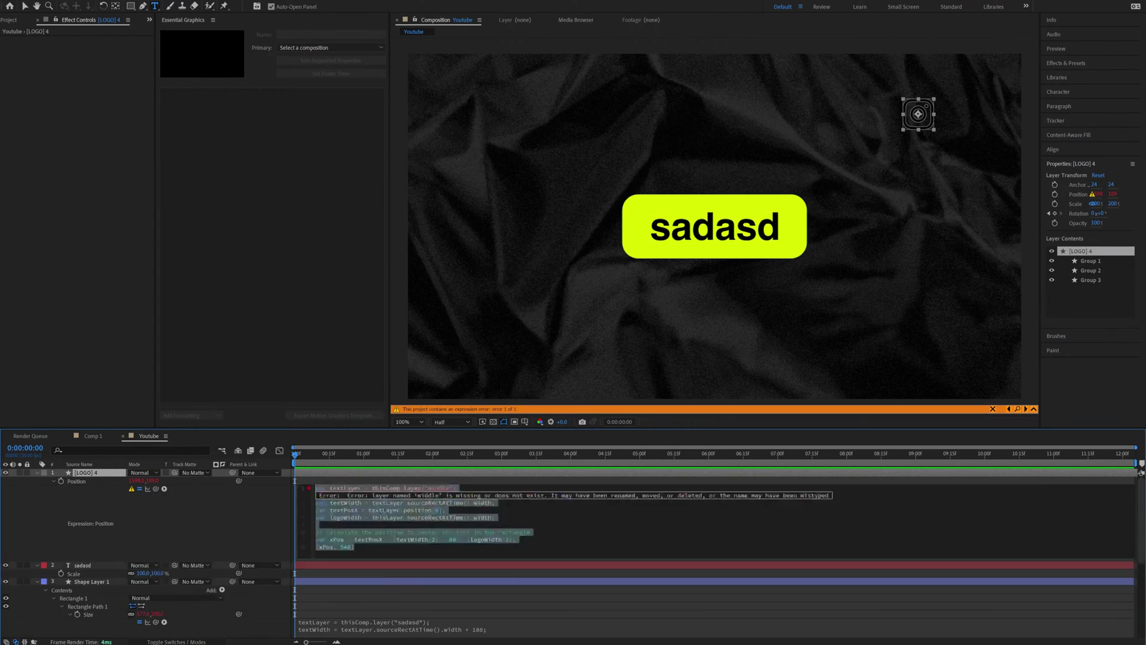
click(382, 485)
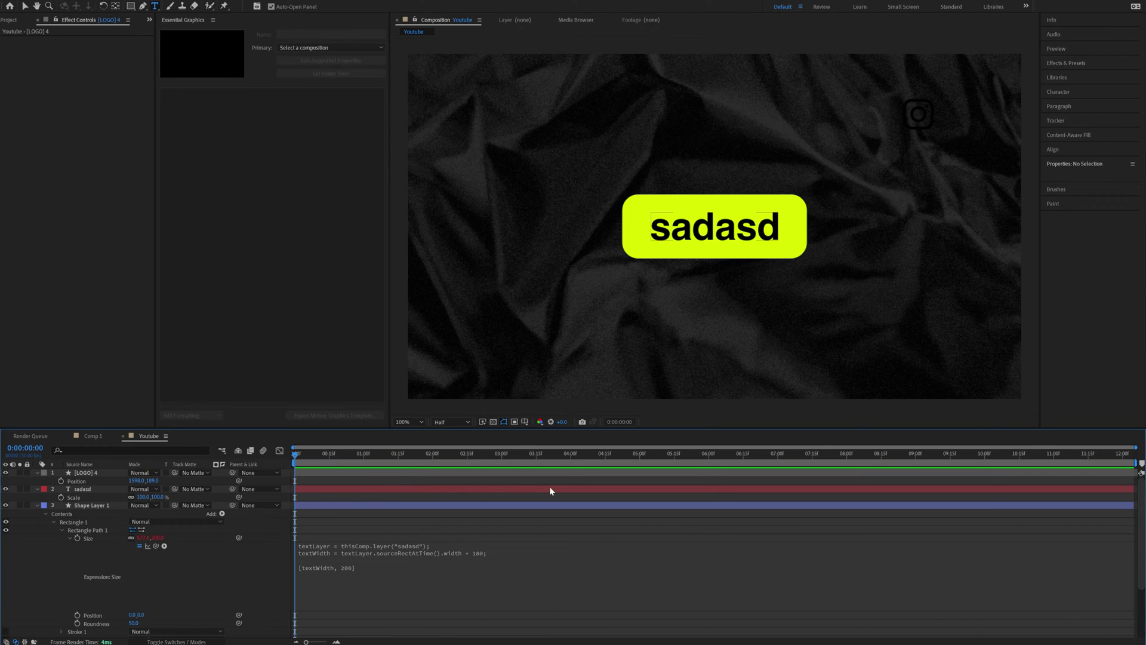
Centre the [LOGO] 4 layer horizontally and vertically in the composition
click(83, 473)
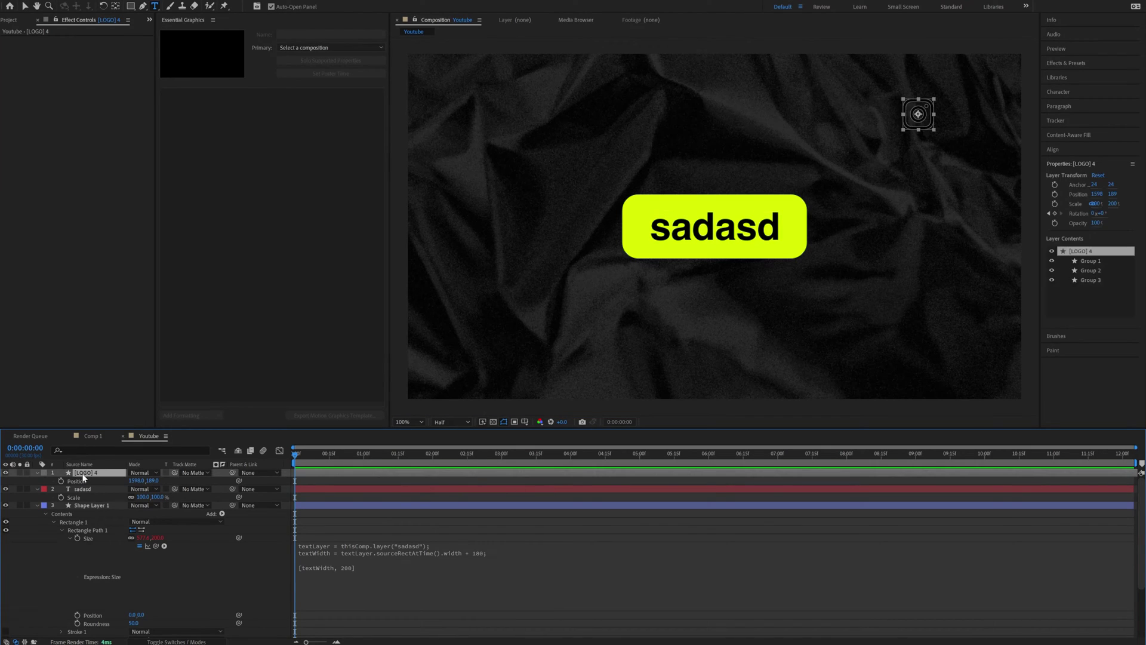
click(1053, 150)
click(1066, 173)
click(1115, 174)
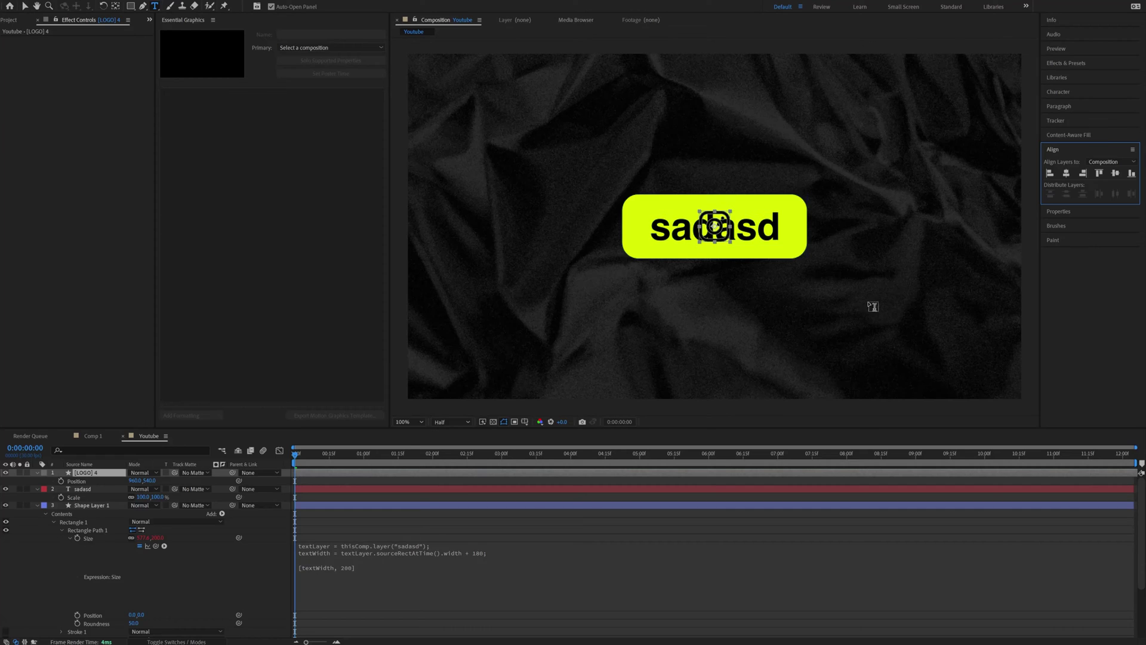
Open the lime box's Size expression for editing, then leave the editor
click(492, 558)
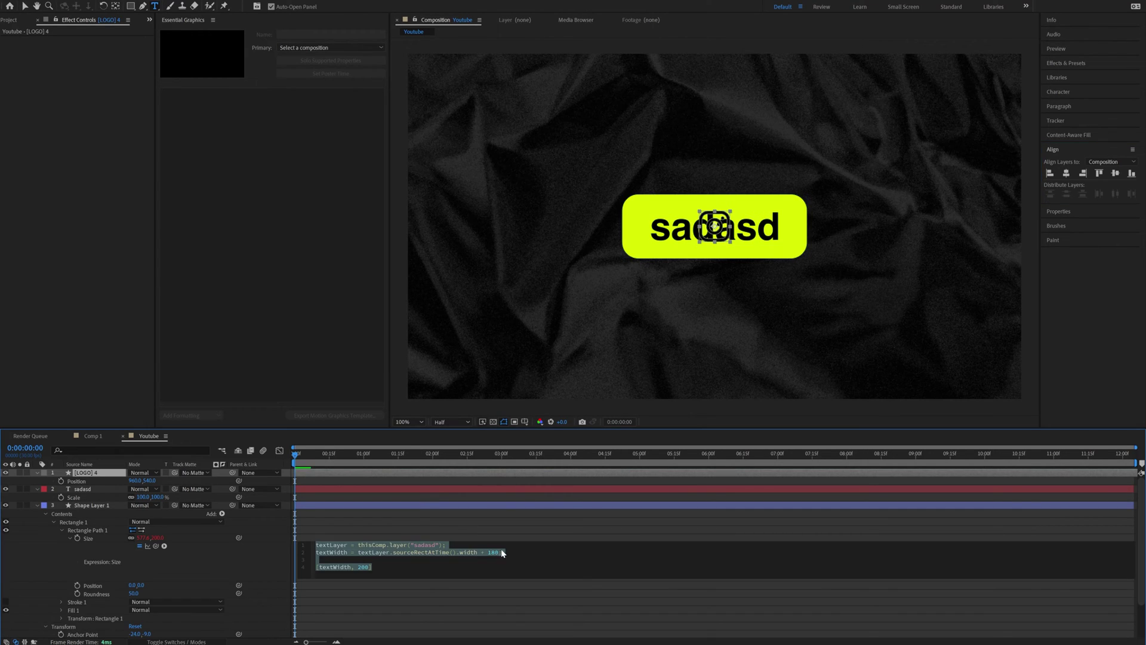
click(502, 552)
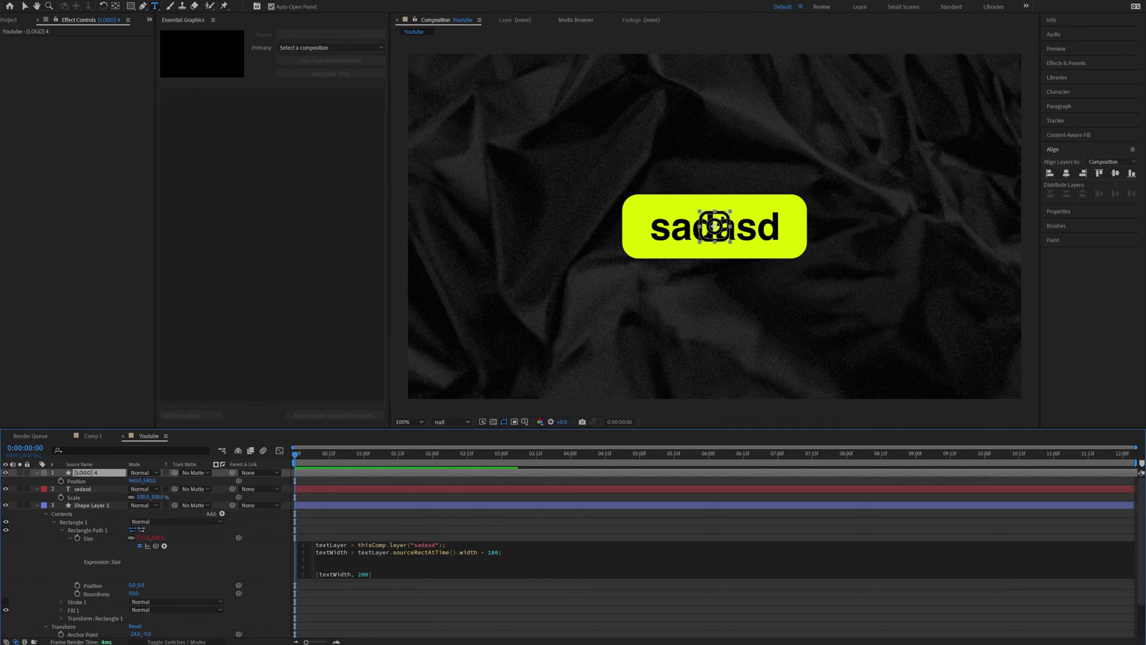
click(459, 541)
Add a logoLayer line to the Size expression, pickwhipped to the [LOGO] 4 layer
click(454, 559)
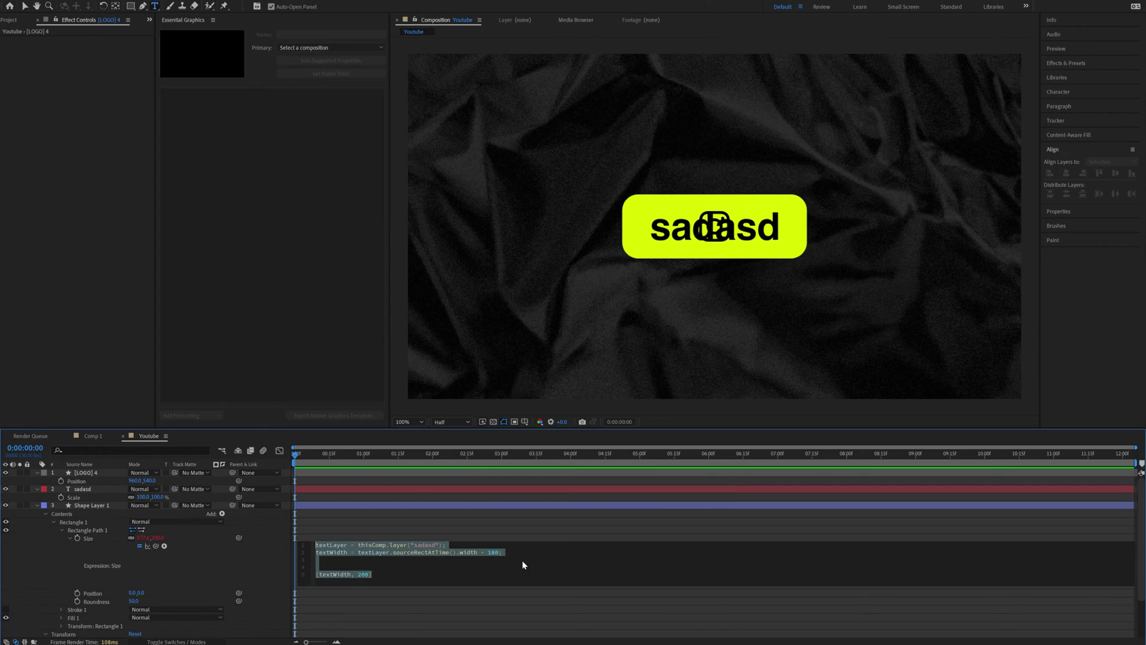
text(log)
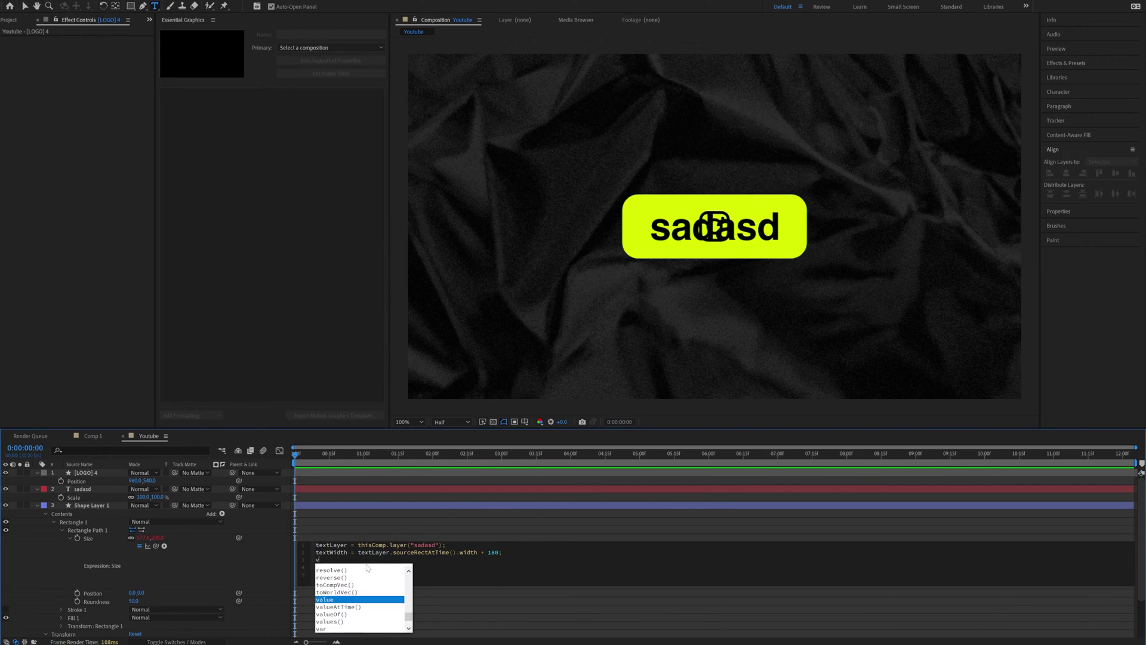
text(oLayer =)
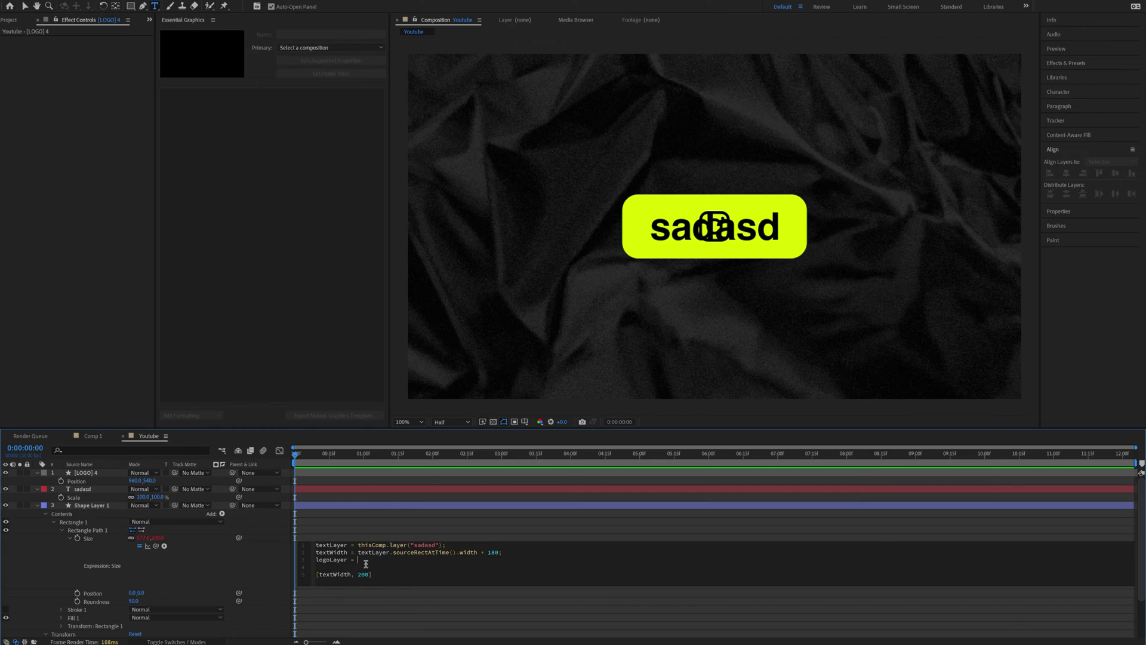
click(217, 535)
drag(238, 539, 110, 475)
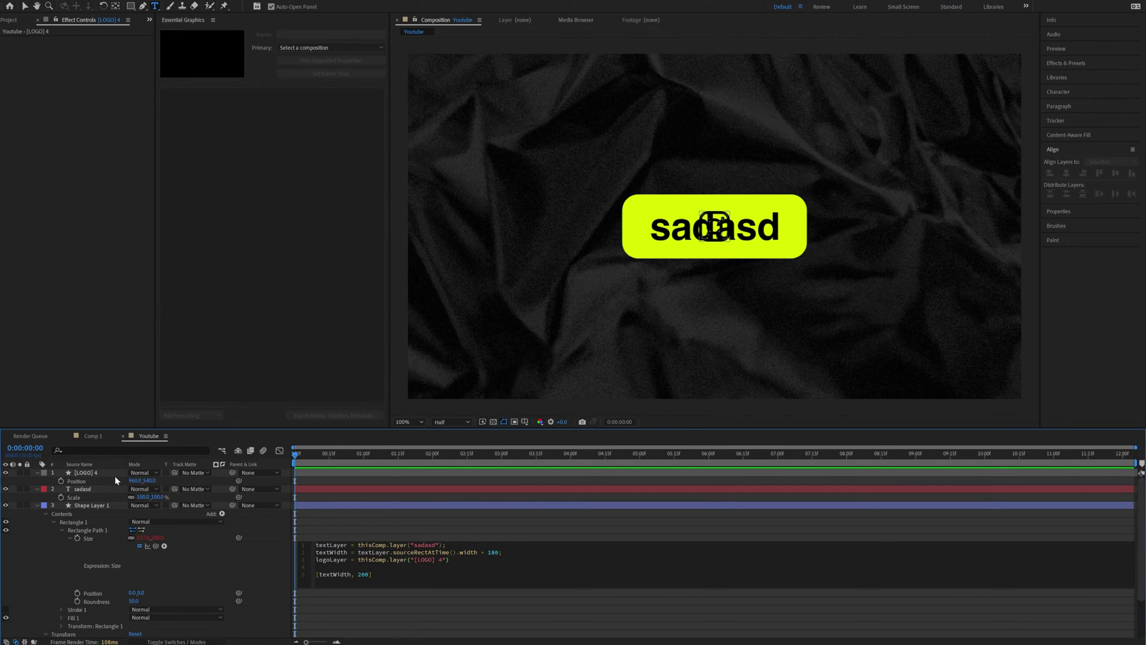
text(;)
key(Return)
Add logoWidth = logoLayer.sourceRectAtTime().width to the Size expression
text(l)
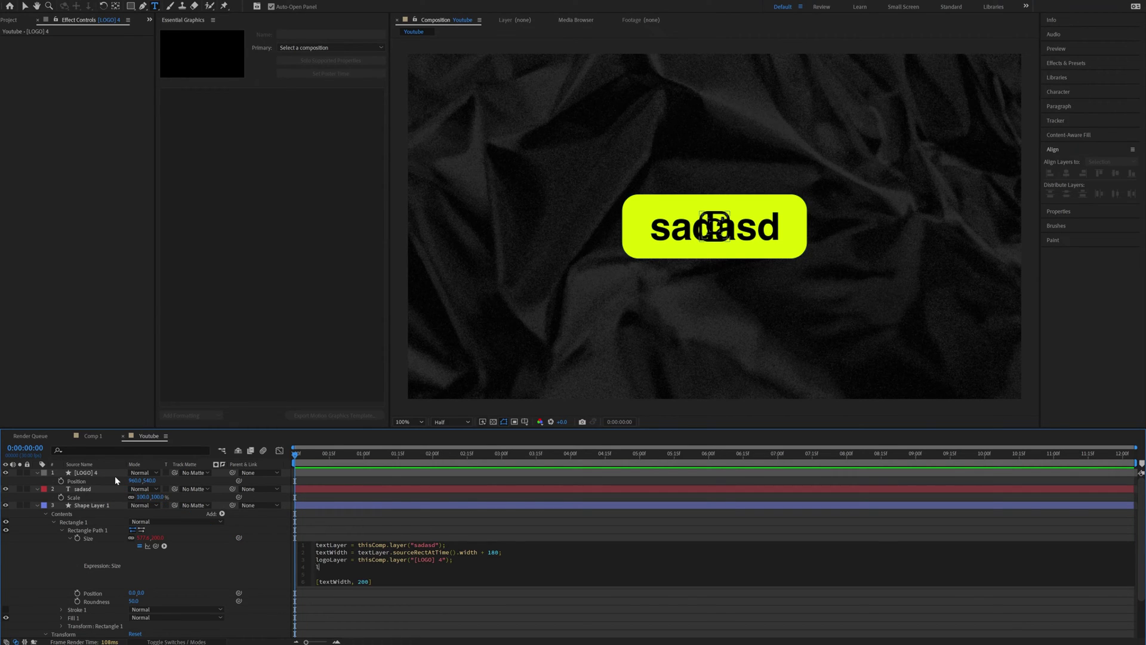
text(ogoWi)
key(BackSpace)
key(BackSpace)
text(th = logoLayer.source)
key(Down)
key(Down)
key(Return)
text(.wid)
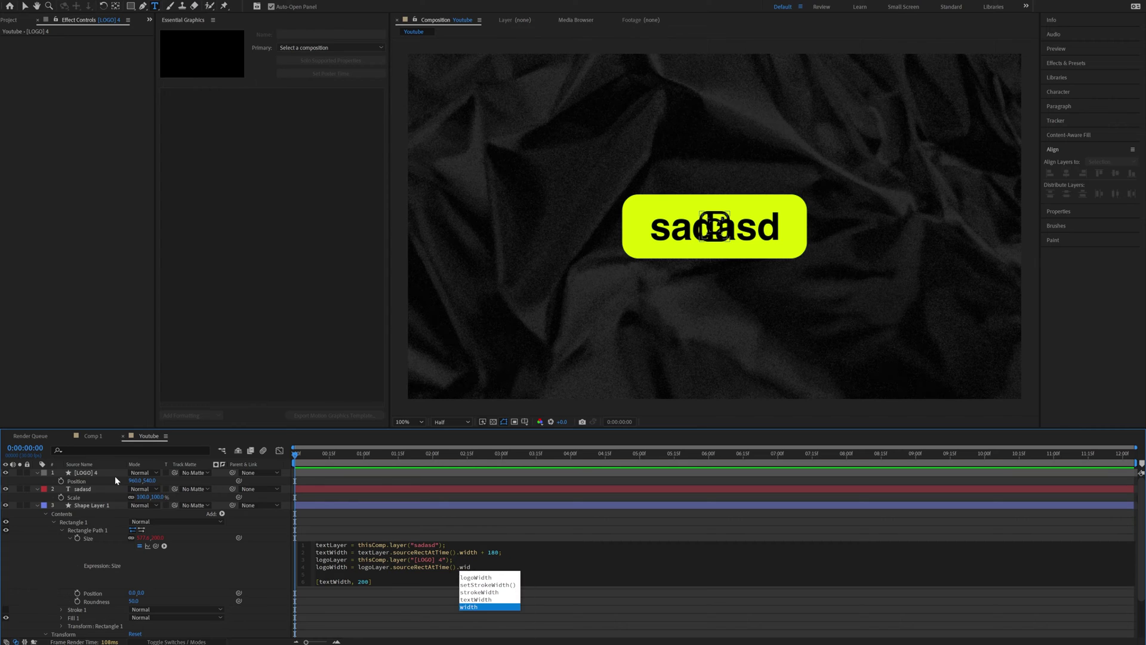
key(Return)
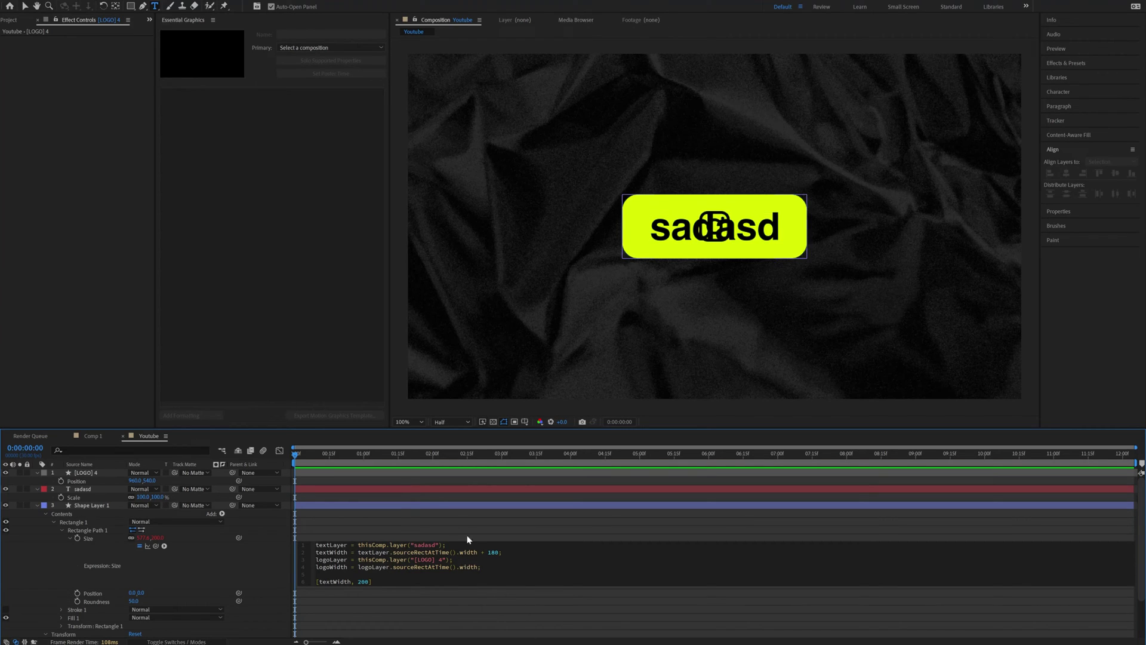
Delete the + 180 padding from textWidth and insert an empty line after line one
drag(499, 552, 481, 552)
key(BackSpace)
click(445, 544)
key(Return)
Define combinedWidth = logoWidth + textWidth + 180 + 80 in the Size expression
text(com)
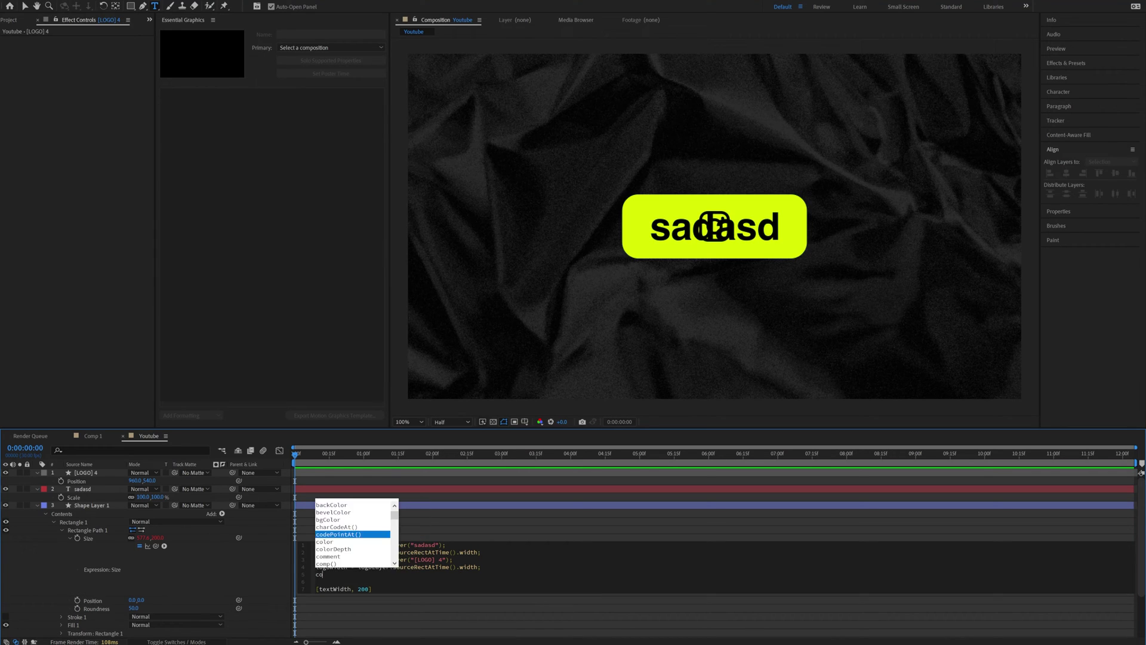
key(Escape)
text(binedWidth =)
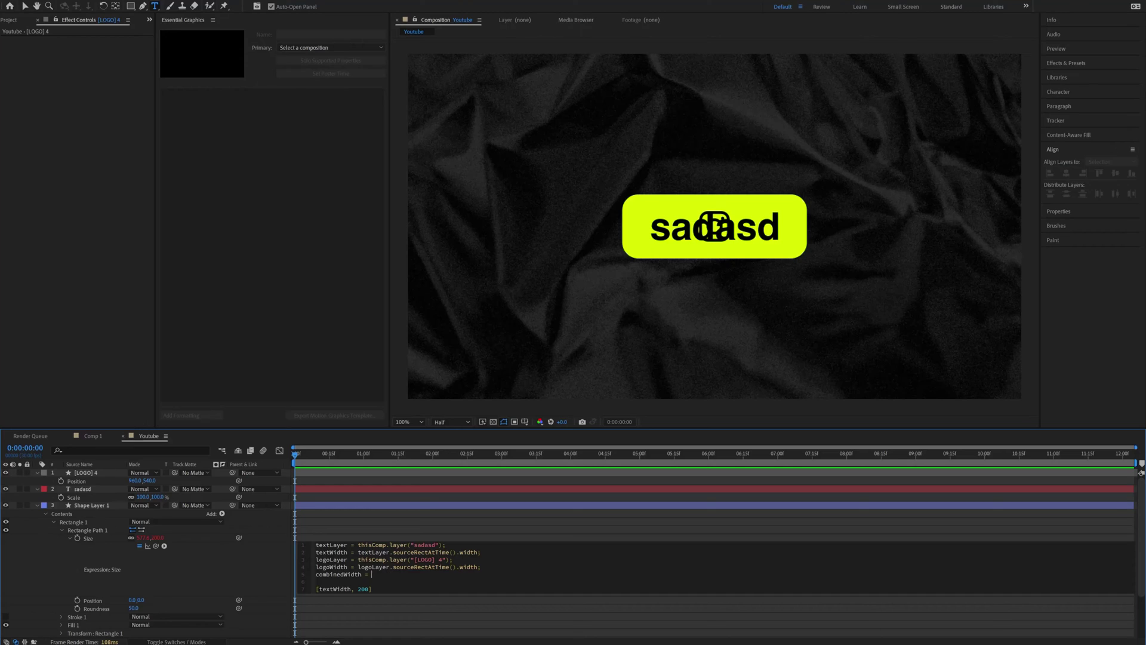
text(logoLayer.so)
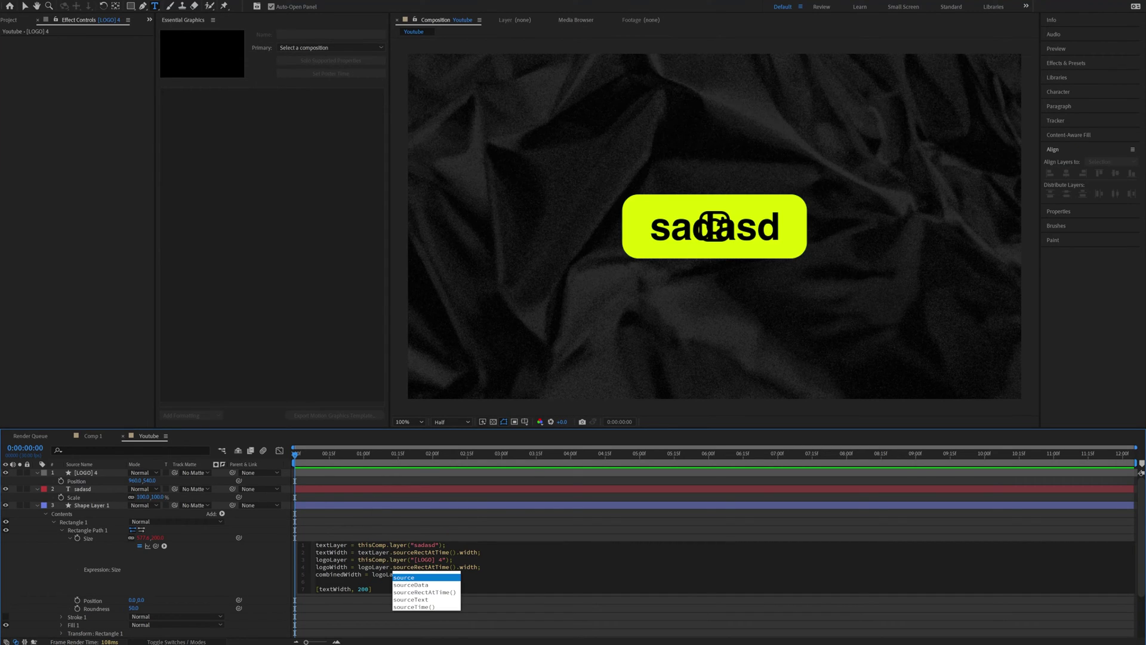
key(BackSpace)
key(BackSpace)
key(BackSpace)
key(BackSpace)
key(BackSpace)
key(BackSpace)
key(BackSpace)
key(BackSpace)
text(Width)
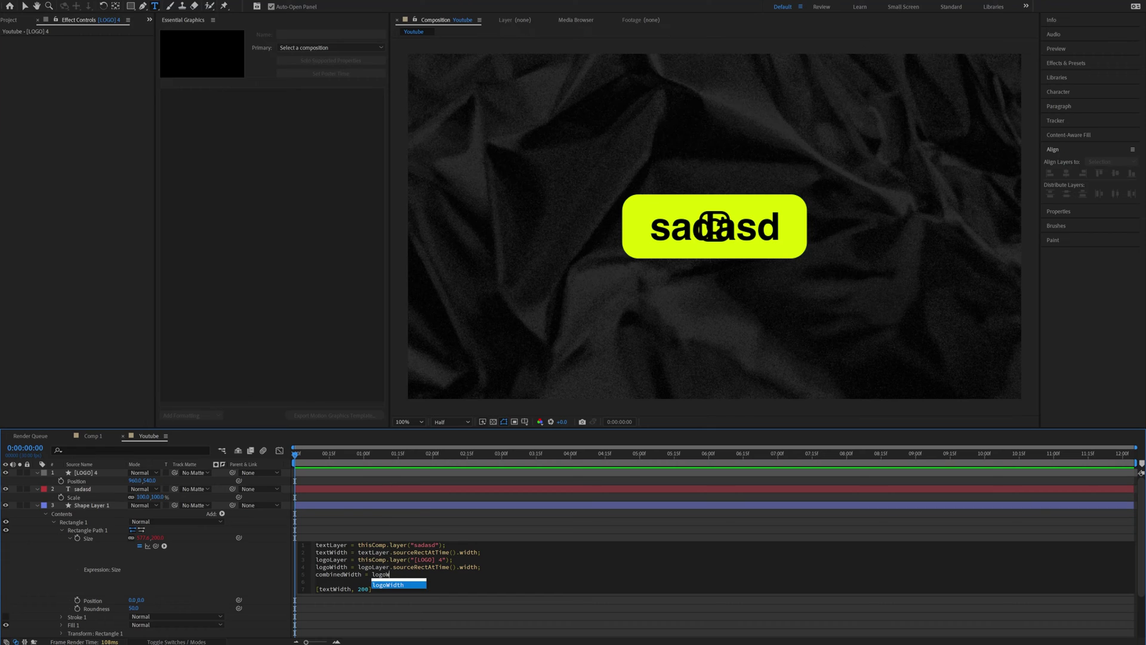
text( + t)
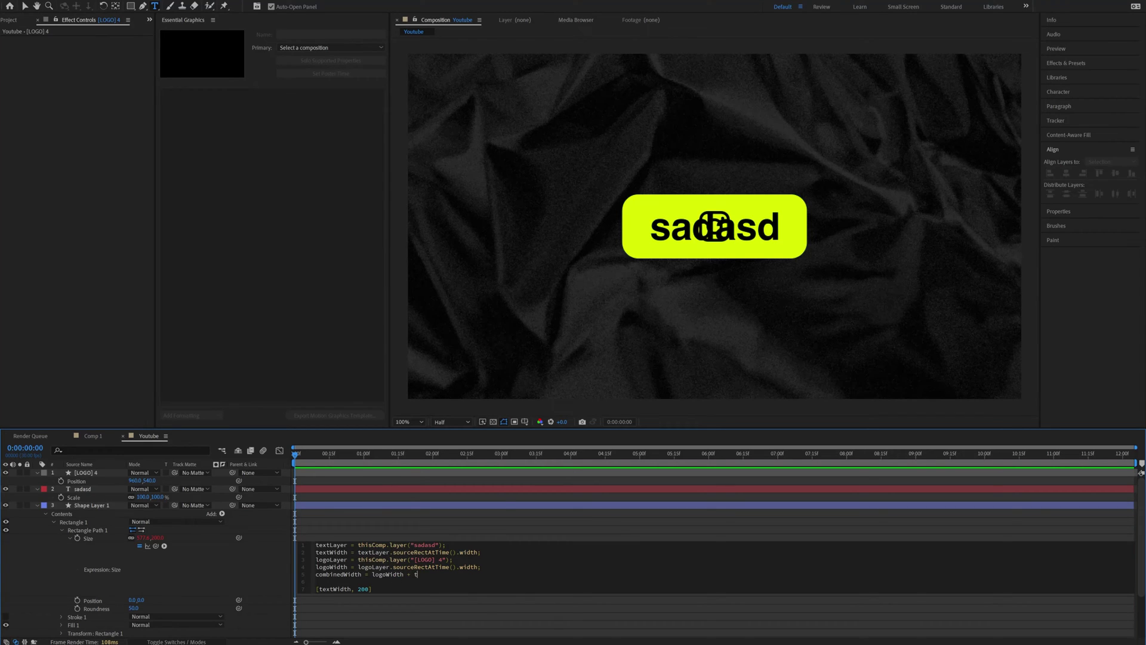
text(ext)
key(Down)
key(Down)
key(Return)
text(+ 180 + 80;)
Replace textWidth with combinedWidth in the returned array and apply the expression
double_click(334, 588)
text(combinedWidth)
click(435, 525)
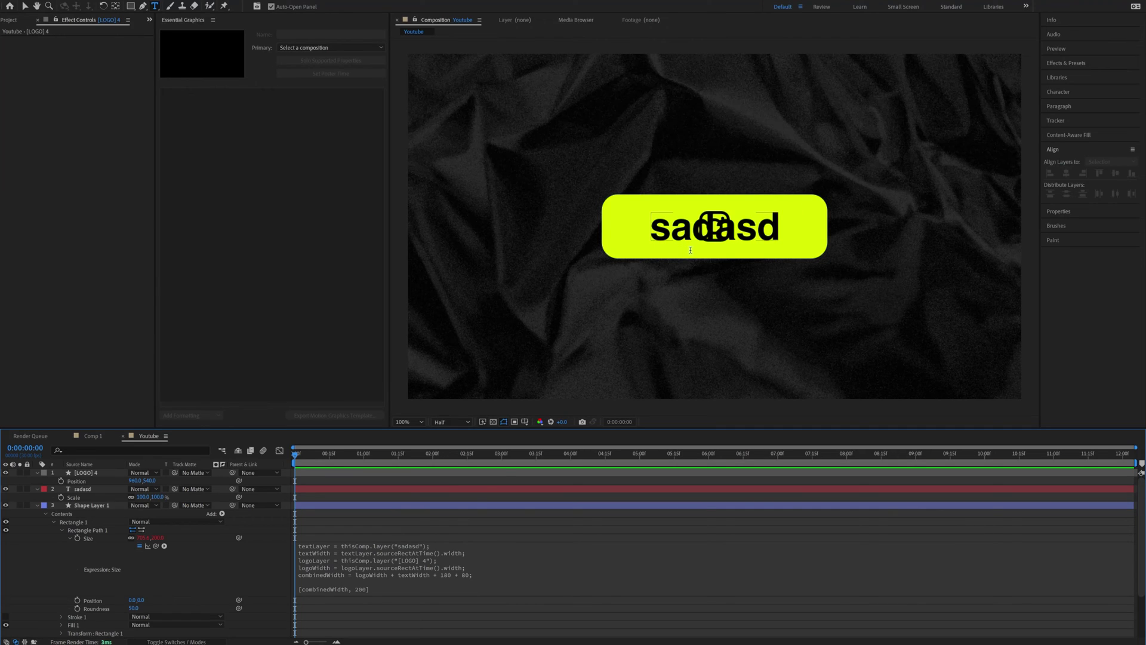
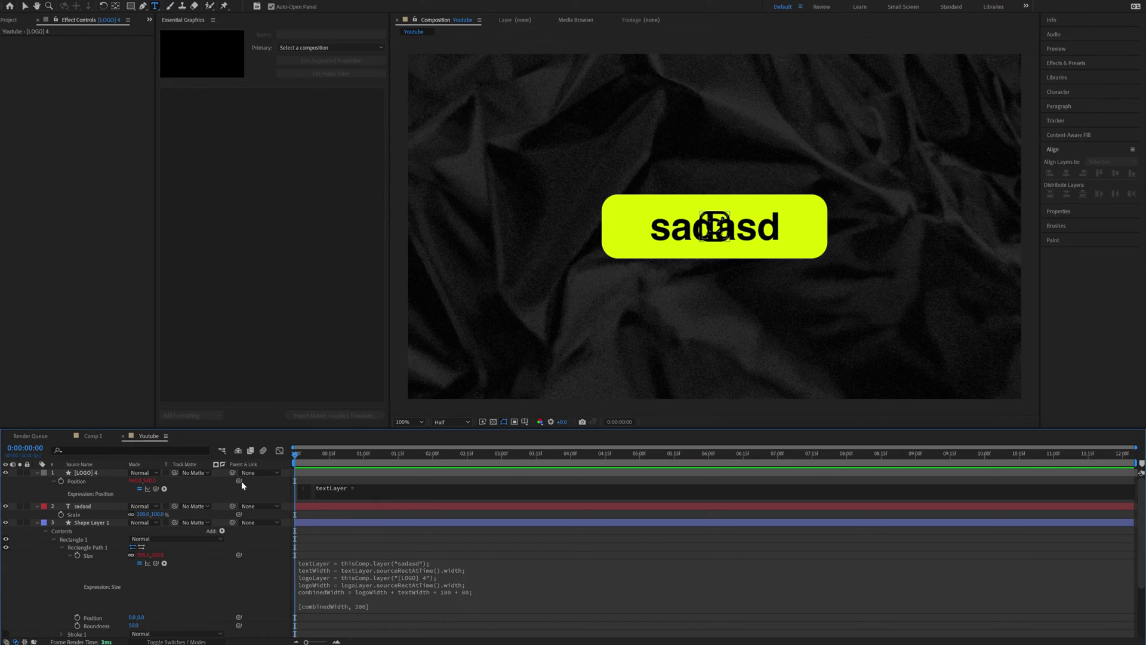
Pick-whip the sadasd layer into line 1 and add textWidth = textLayer.sourceRectAtTime().width;
drag(156, 488, 86, 507)
text(;)
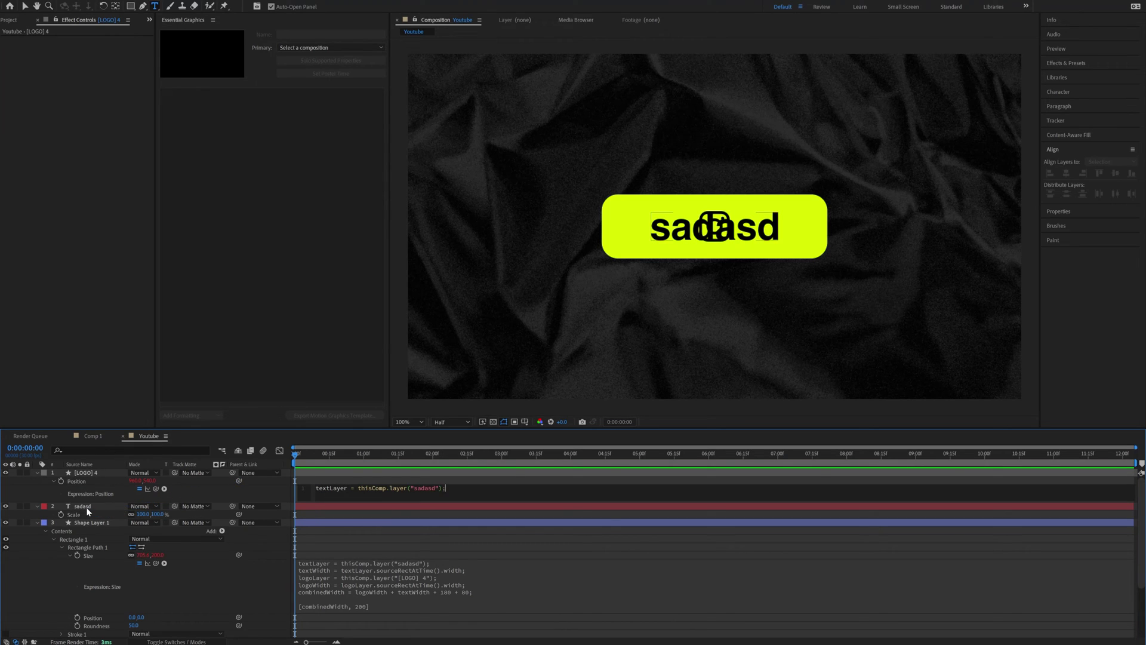
key(Return)
text(textWid)
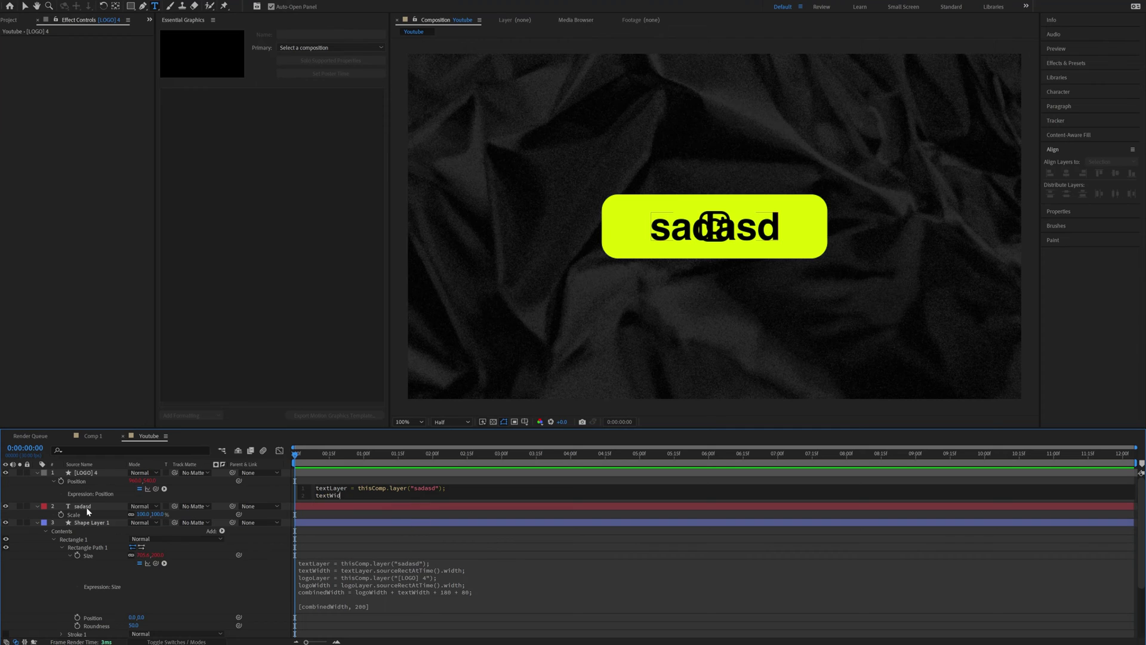
text(th = tex)
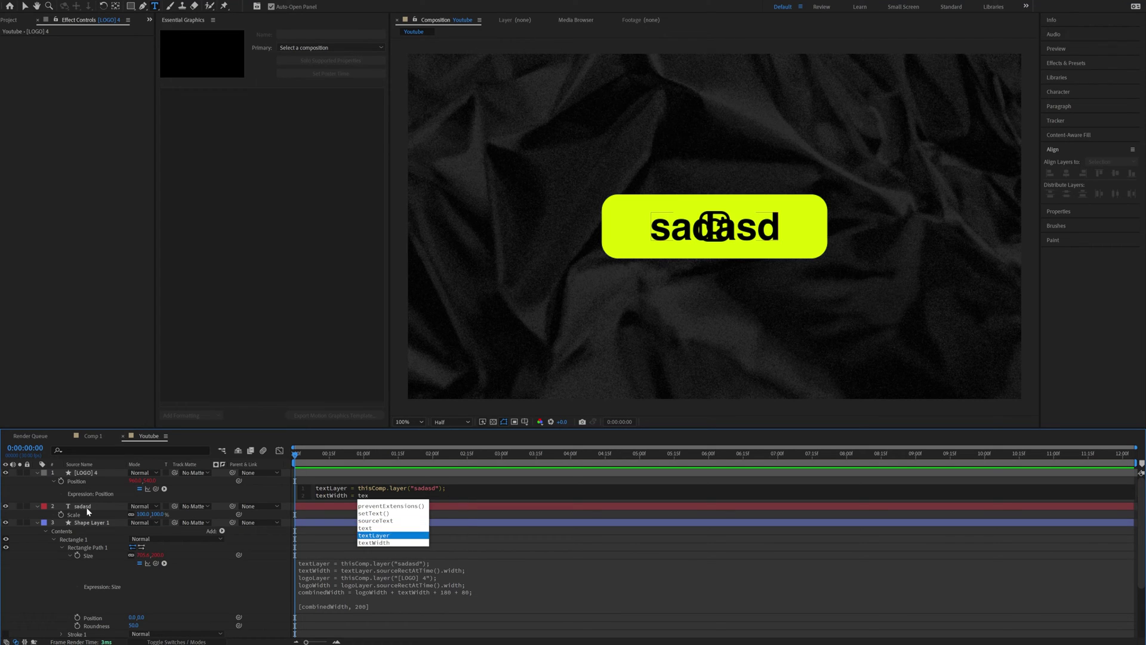
key(Return)
text(.)
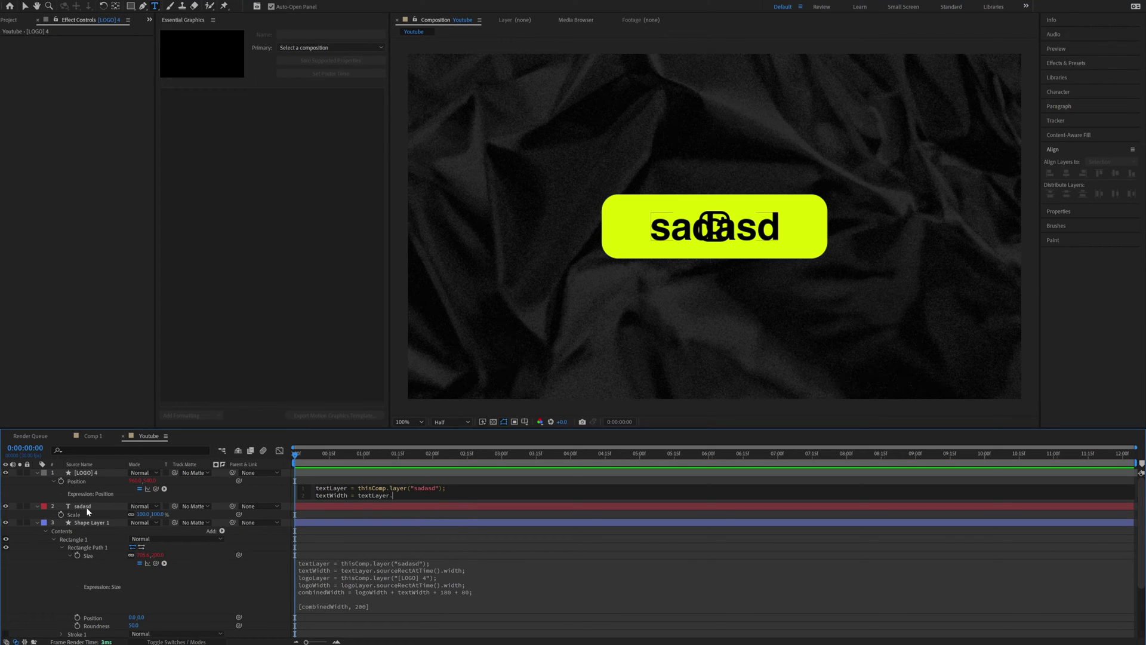
text(sou)
key(Return)
key(Right)
text(.wid)
key(Return)
text(;)
Add logoWidth = thisLayer.sourceRectAtTime().width; as the next expression line
click(440, 507)
click(499, 495)
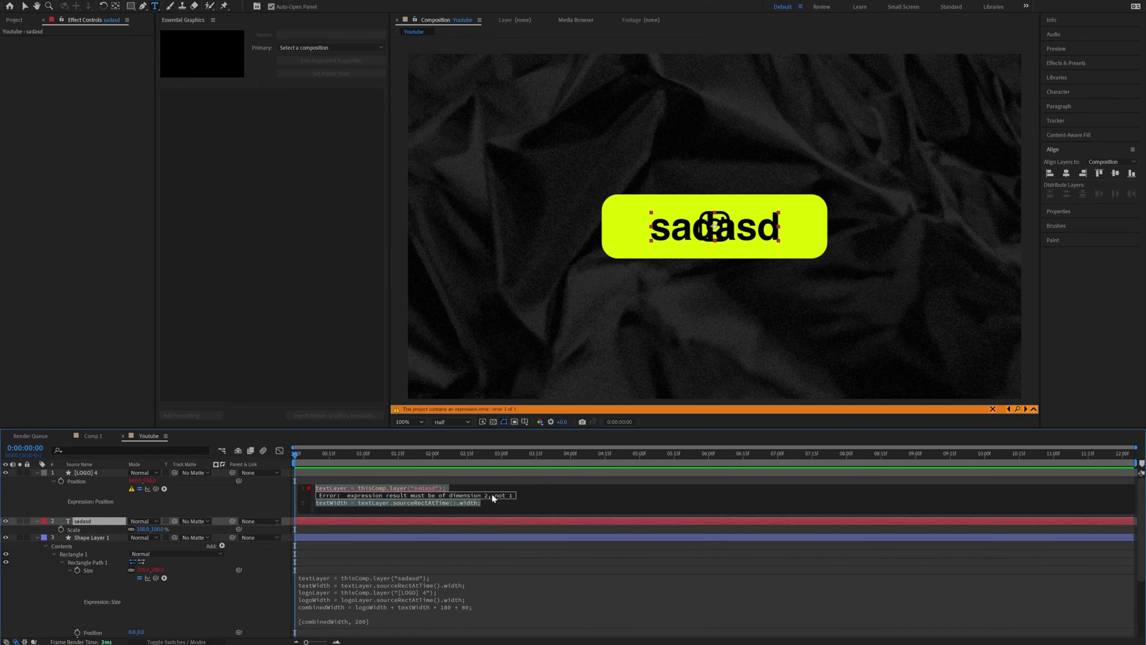
click(524, 497)
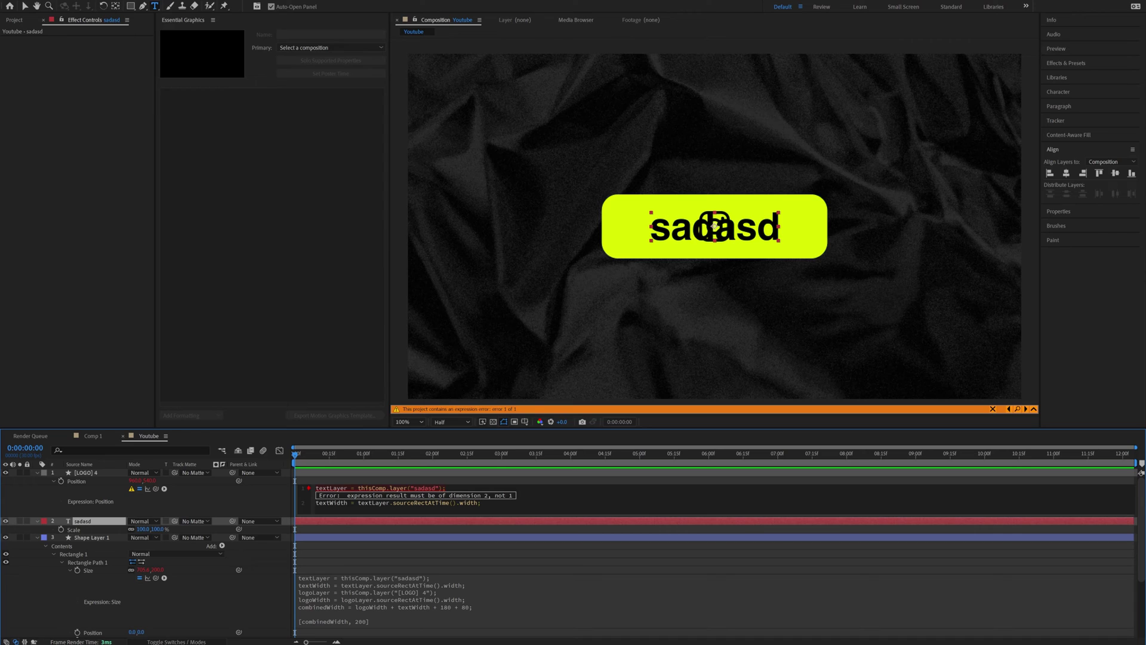
text(logoWidth = thisLa)
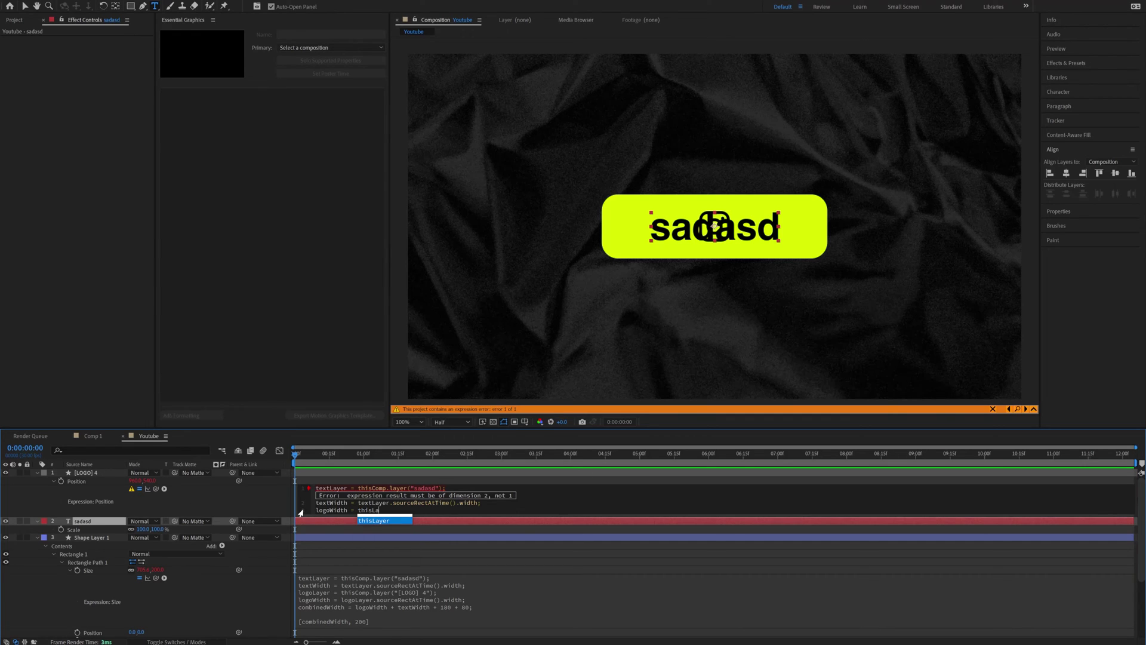
key(Return)
text(. sou)
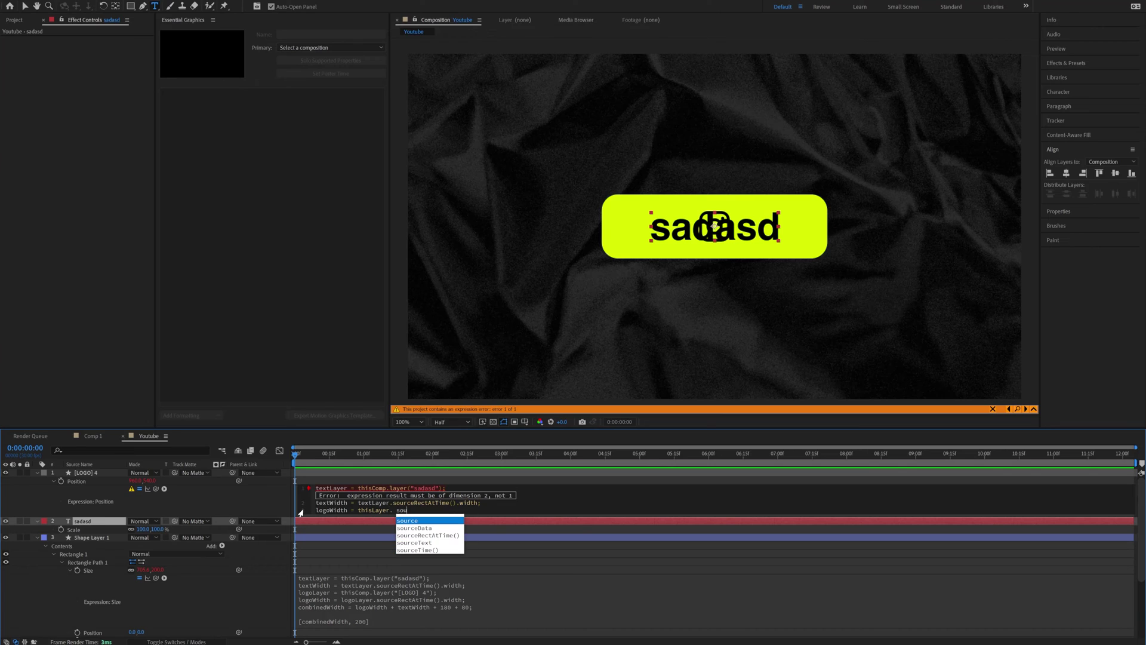
key(Down)
key(Down)
key(Return)
text(.width;)
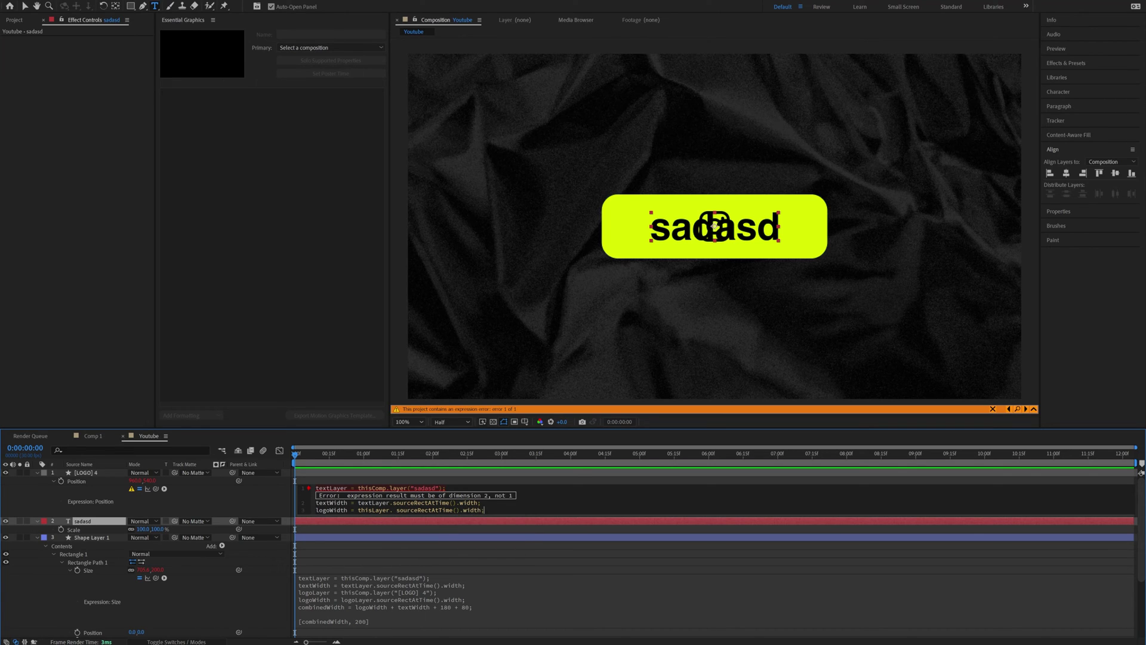
Remove the extra space after thisLayer. on line 3 and start a new line
drag(356, 509, 367, 510)
click(392, 509)
key(BackSpace)
double_click(359, 510)
click(481, 510)
key(Return)
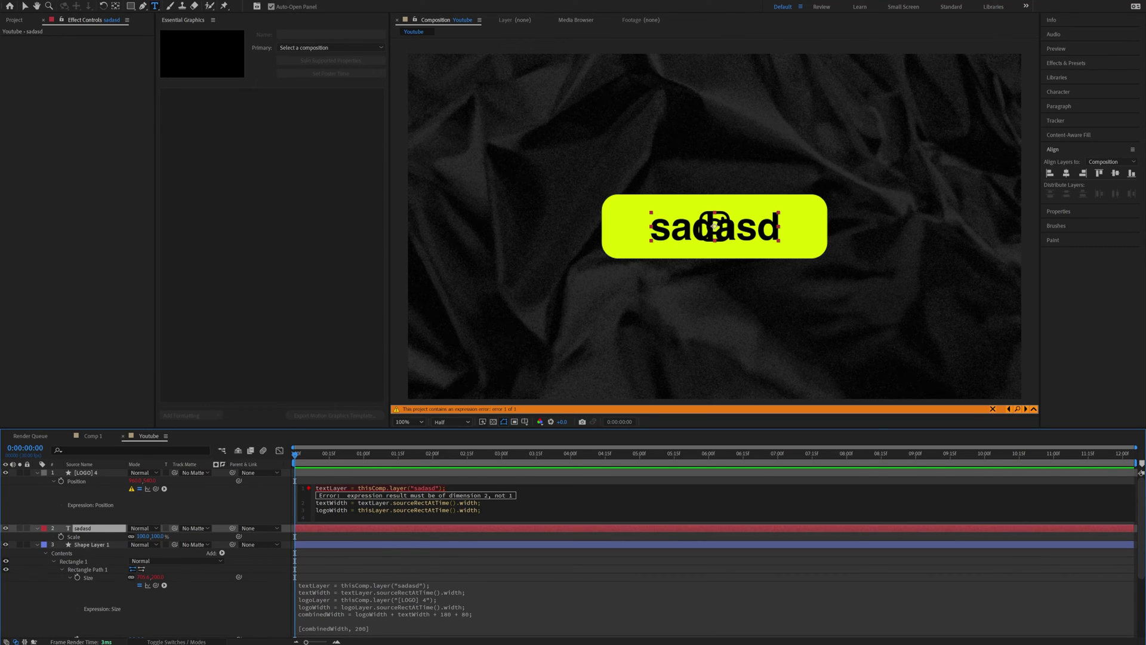
Add textPosX = textLayer.position[0]; to the logo's expression
text(textPosX = text)
key(Down)
key(Return)
text(.position)
key(Return)
text([)
text(0];)
key(BackSpace)
text(0];\)
key(Return)
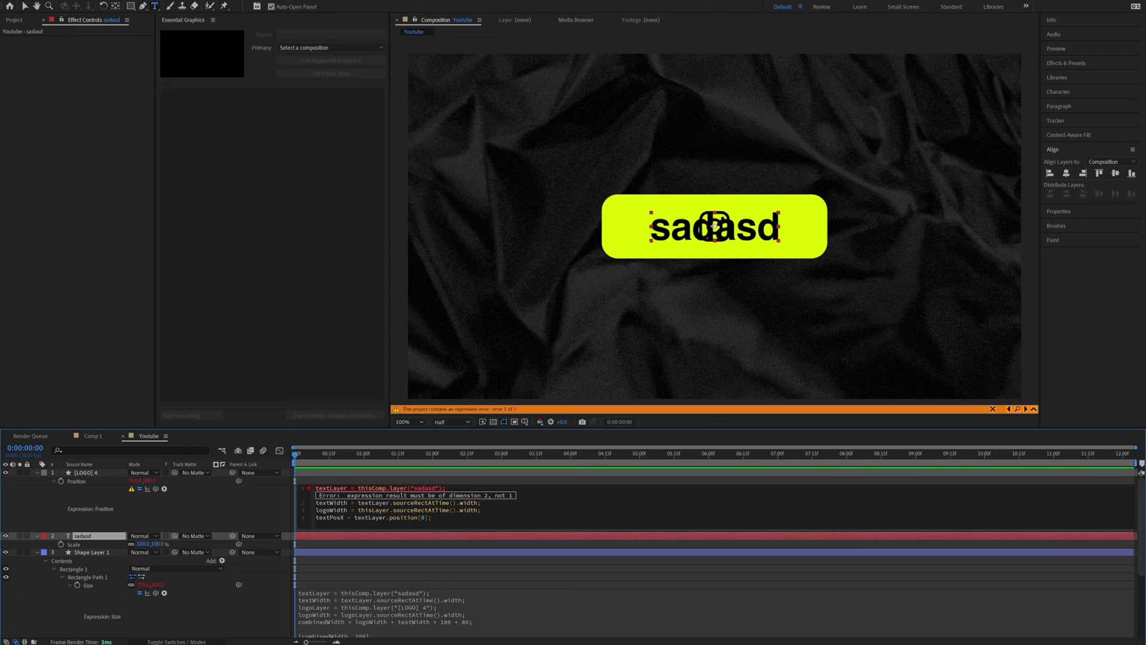
Add xPos = textPosX - (textWidth/2) - 80 - (logoWidth/2);
key(Return)
text(xPos)
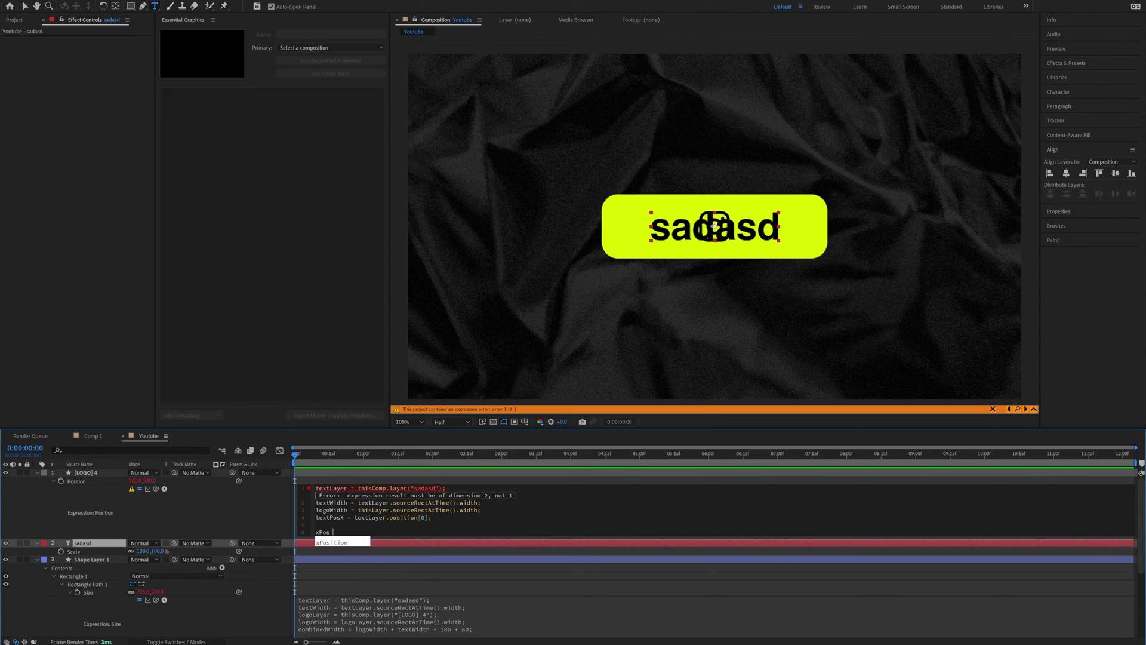
key(Escape)
text(= text)
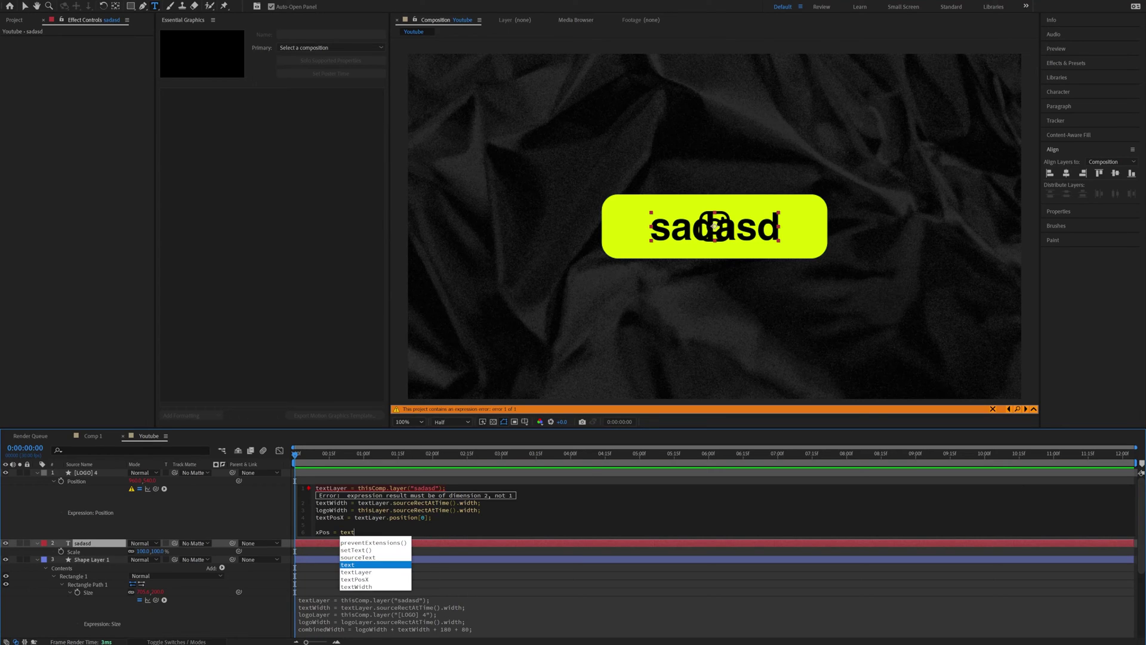
key(Down)
key(Down)
key(Return)
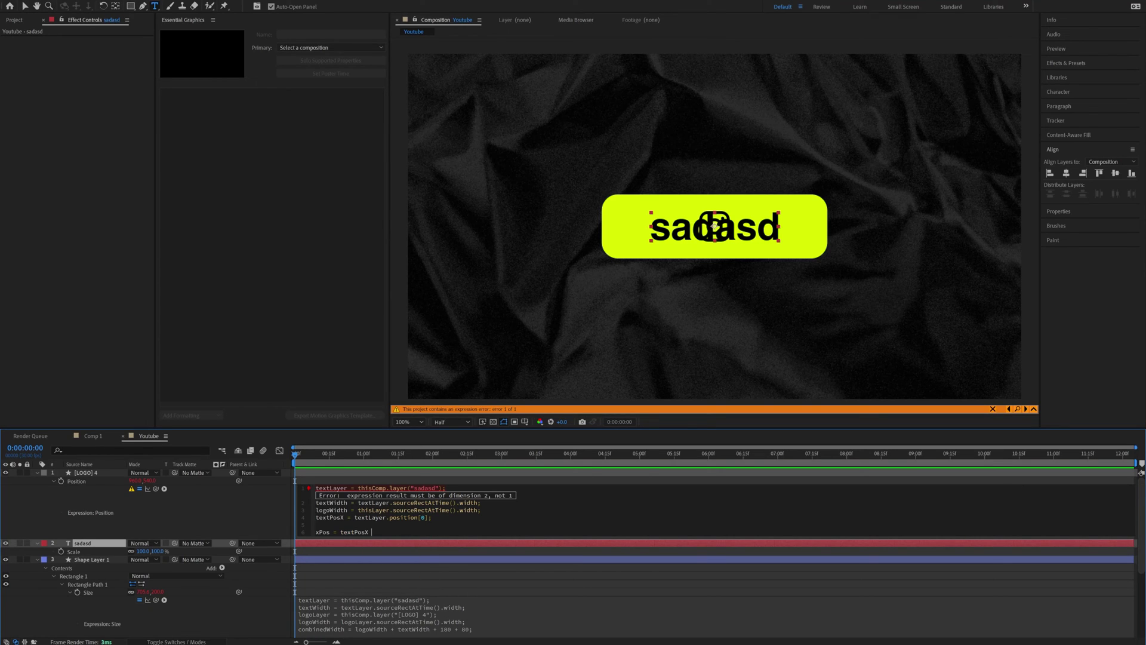
text(- (text)
key(Down)
key(Down)
key(Down)
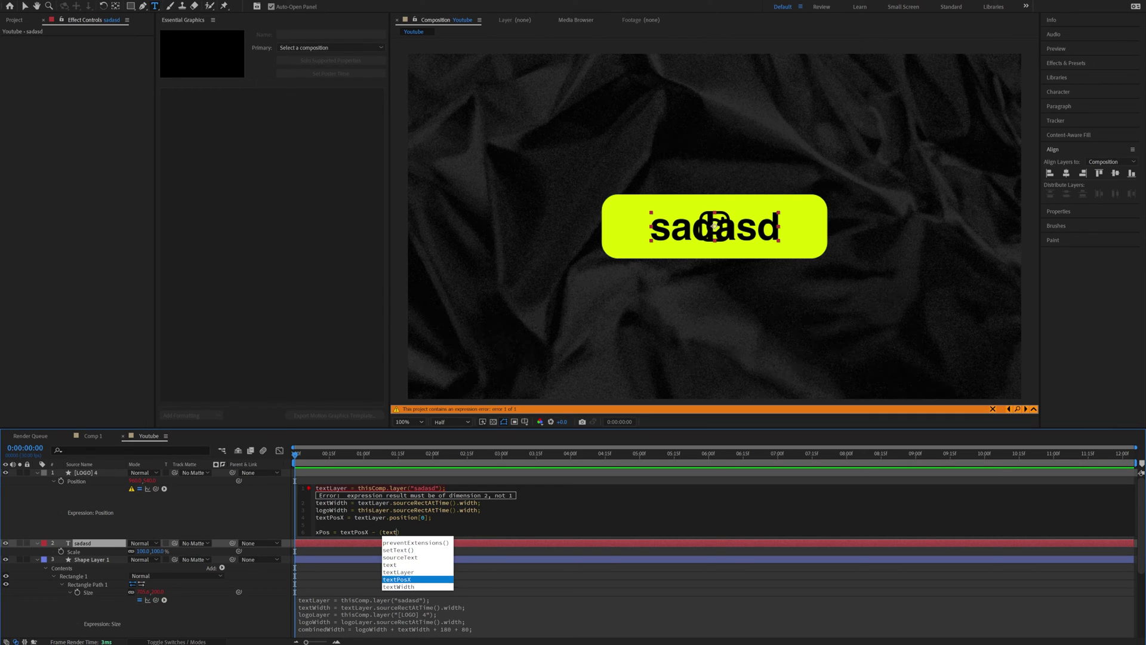
key(Return)
text(/2) - )
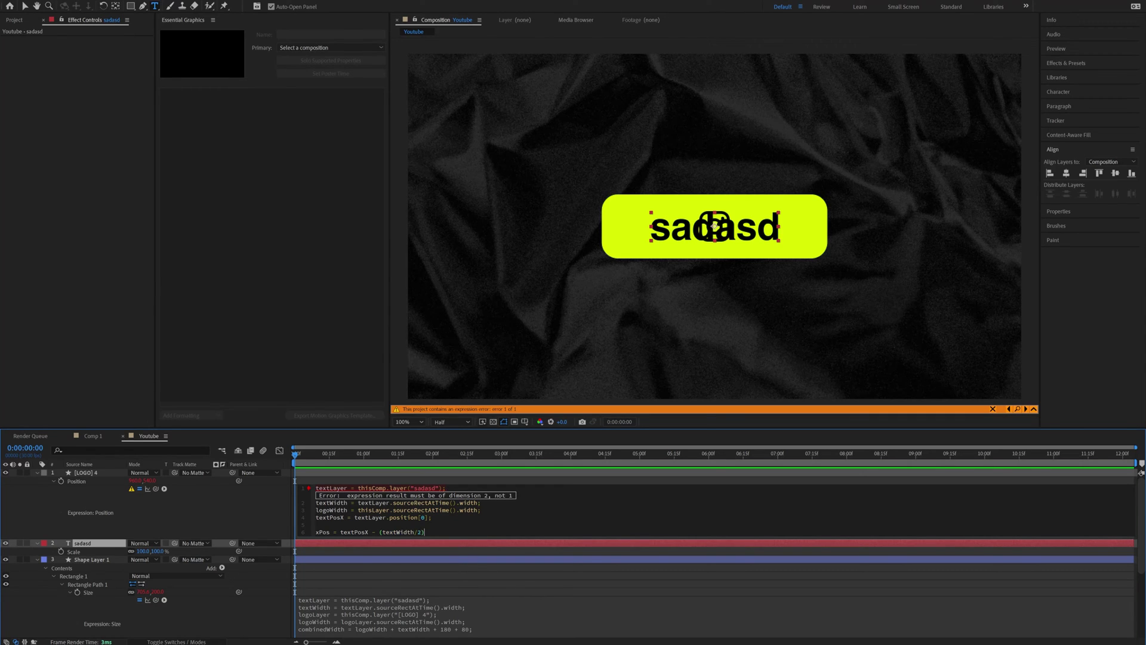
text(80 - (logoWidth/2);)
End the expression with [xPos, thisComp.height/2]
key(Return)
key(Return)
text([)
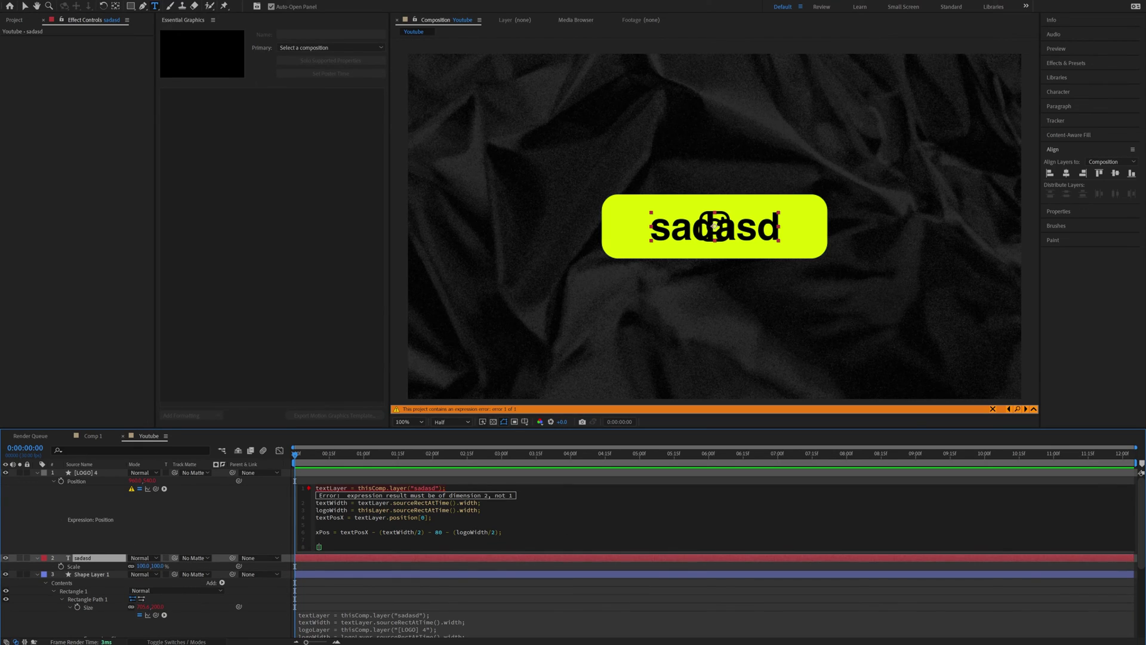
text(xPos, thisComp.height/2)
Commit the logo Position expression, then reveal Position on the sadasd text layer
click(445, 480)
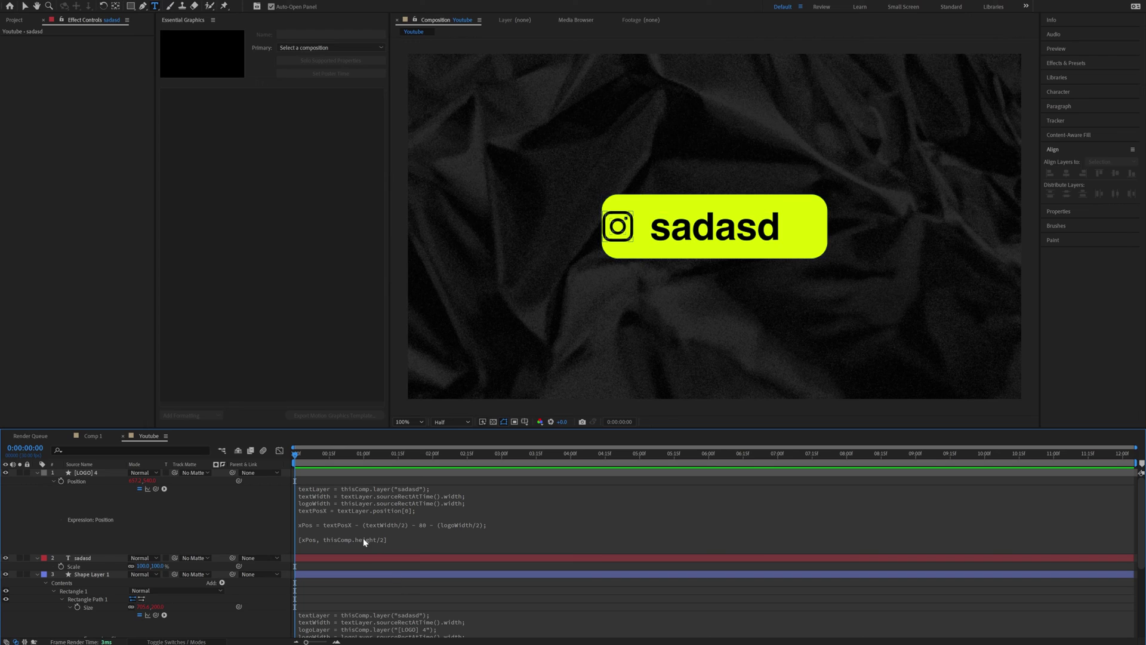
click(323, 526)
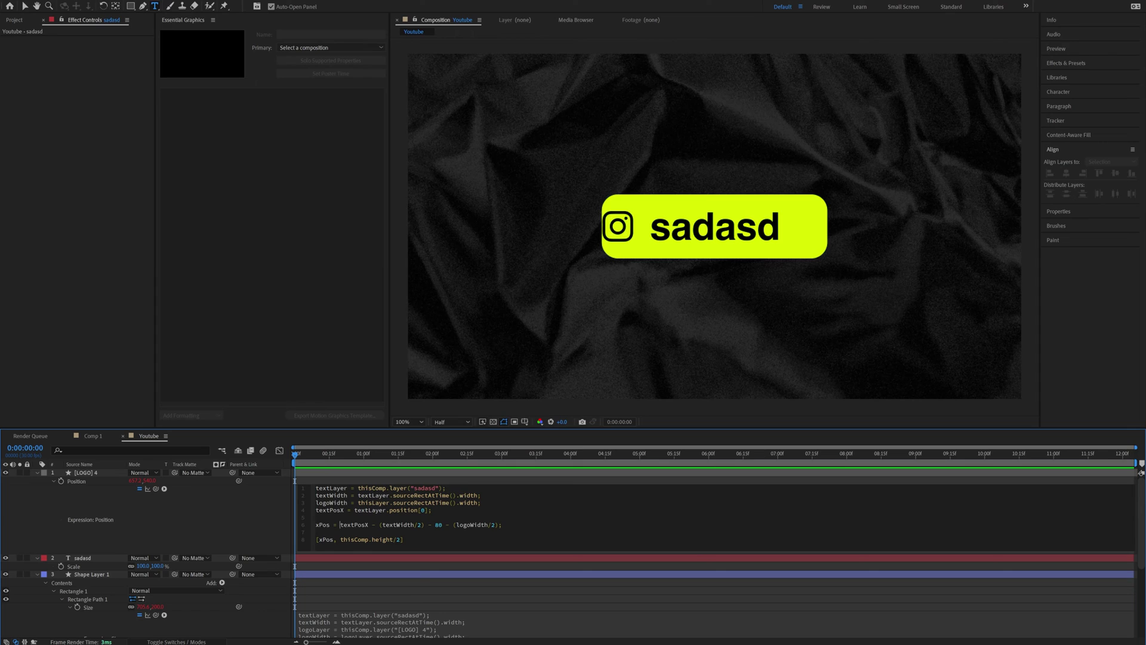
click(442, 479)
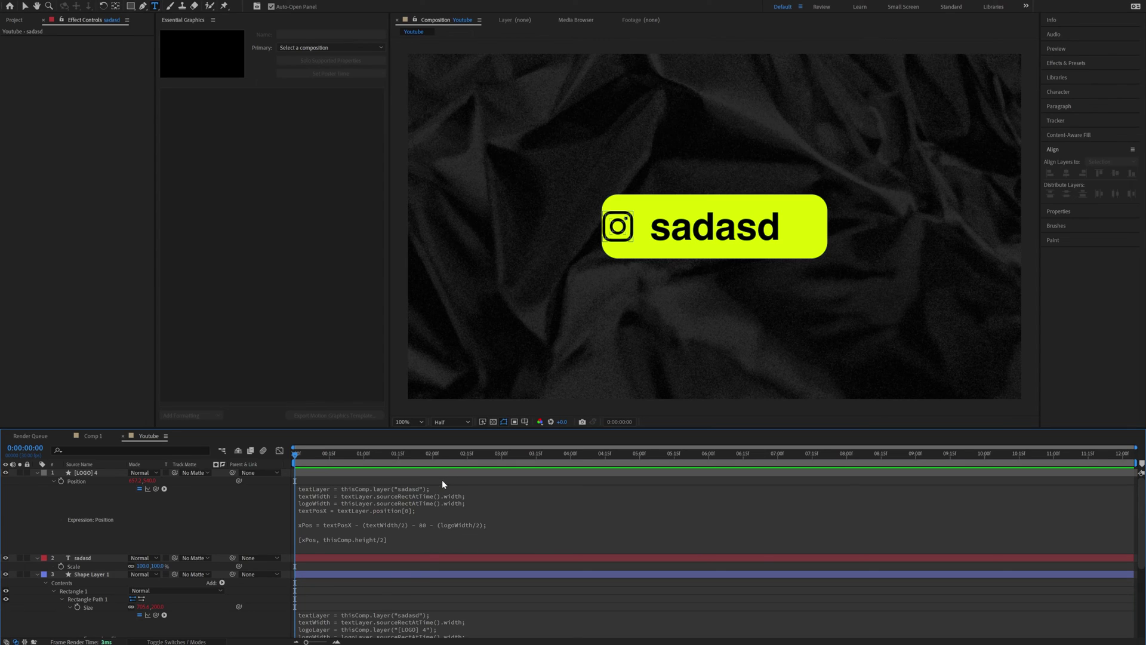
click(82, 557)
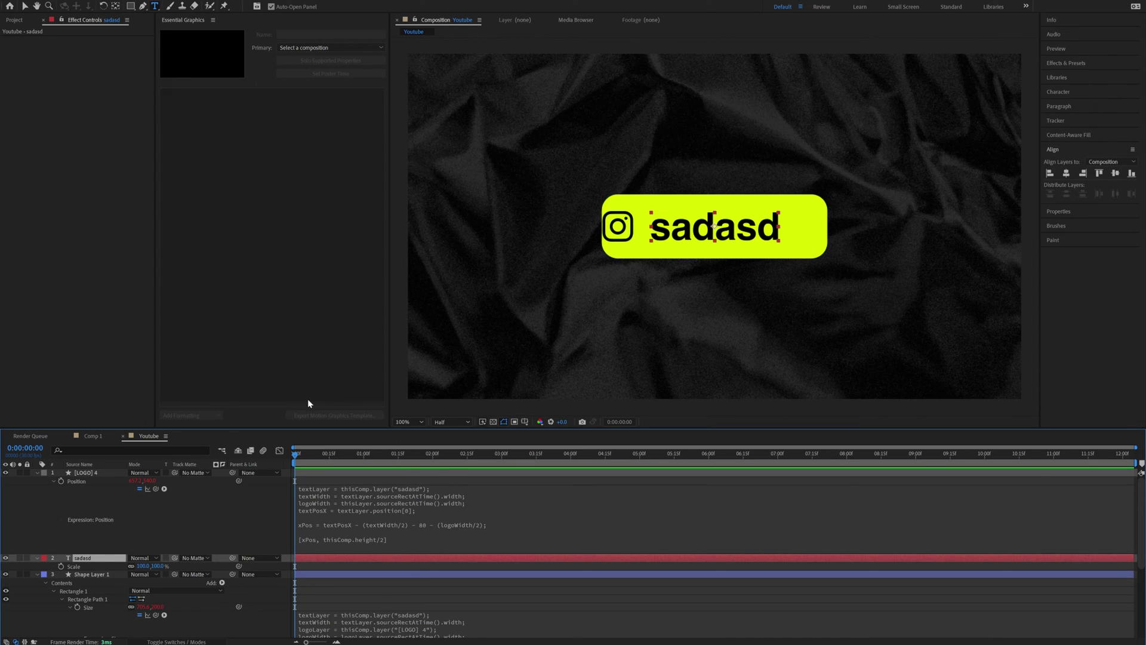
key(p)
Start a text Position expression with textWidth = thisLayer.sourceRectAtTime().width;
alt+click(61, 566)
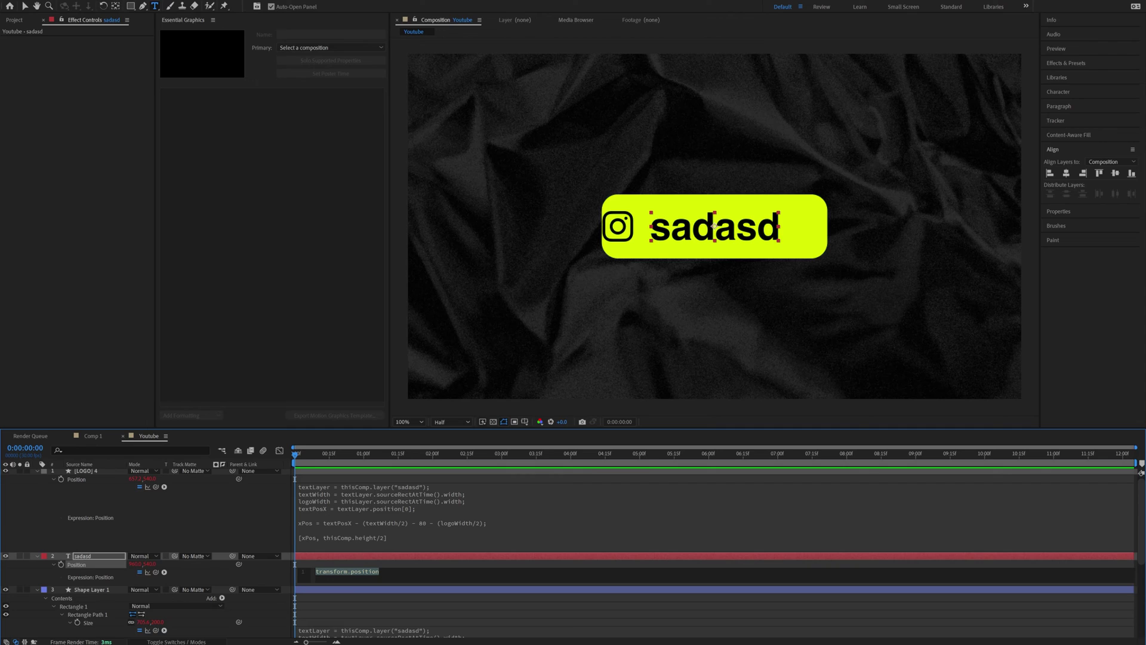
text(textWidth = thisLayer.sourceRectAtTime())
key(Return)
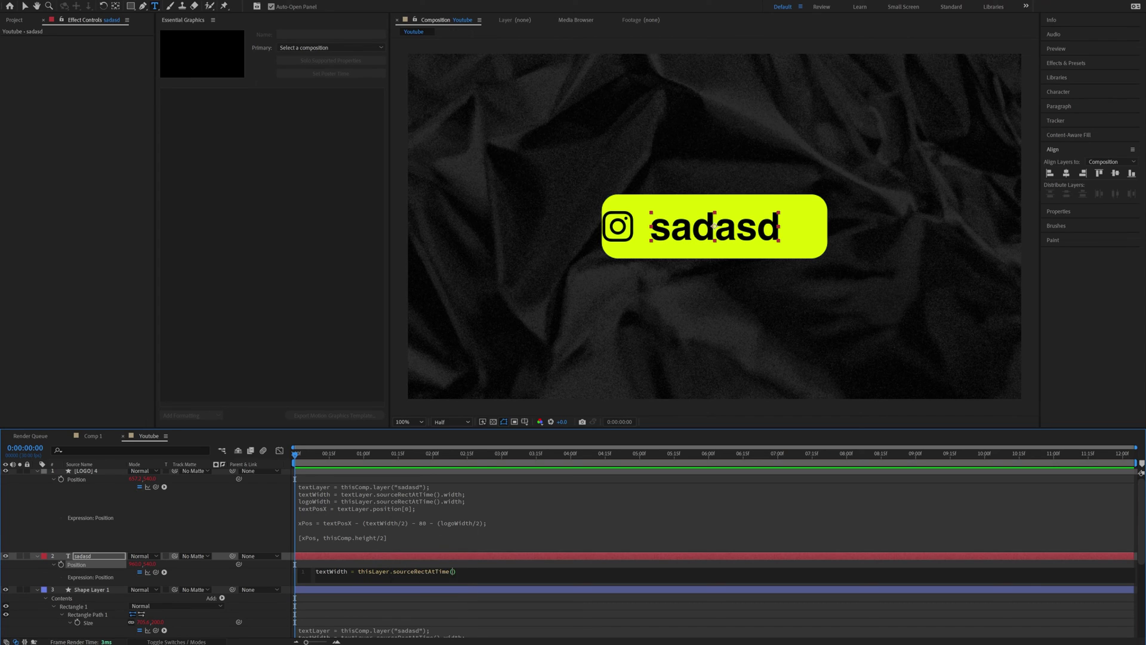
text(.widtyh)
key(BackSpace)
key(BackSpace)
text(h)
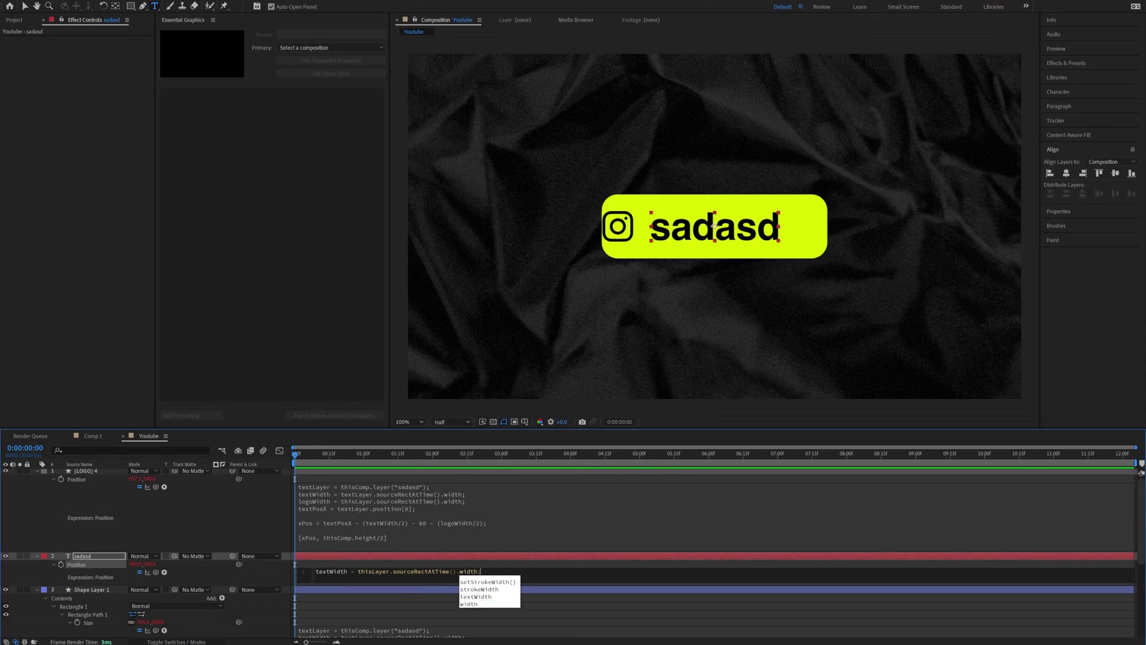
text(;)
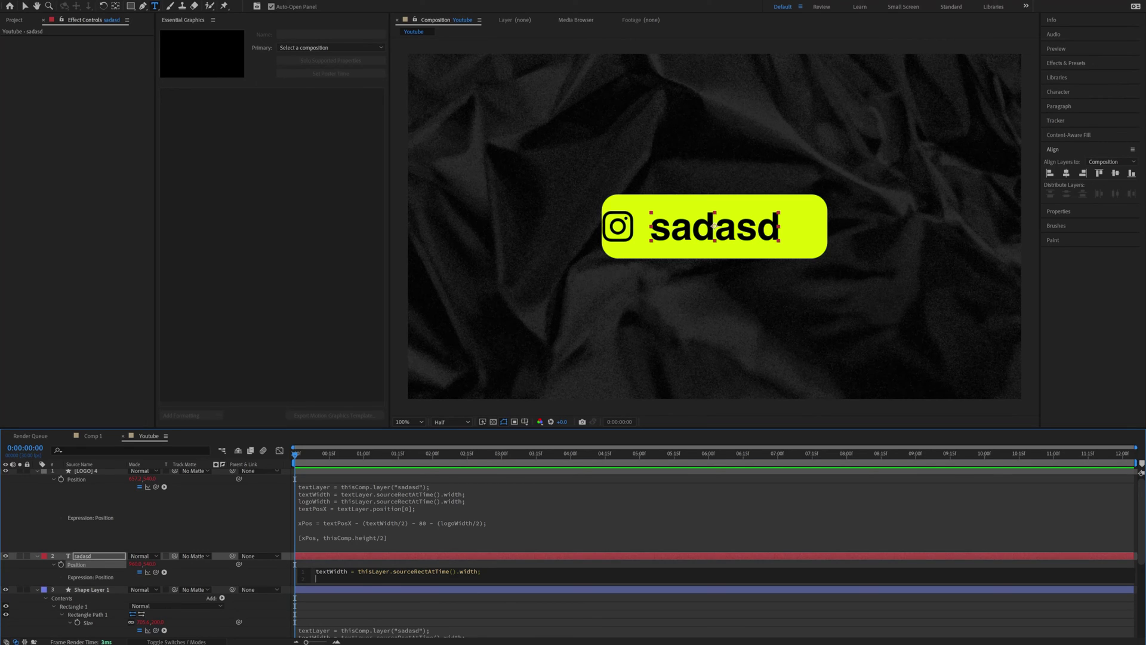
click(339, 508)
Add logoWidth as the [LOGO] 4 layer's sourceRectAtTime().width via pick-whip
text(logoWId)
key(BackSpace)
key(BackSpace)
key(BackSpace)
key(BackSpace)
key(BackSpace)
key(BackSpace)
text(idth)
drag(134, 510, 87, 477)
text(.so)
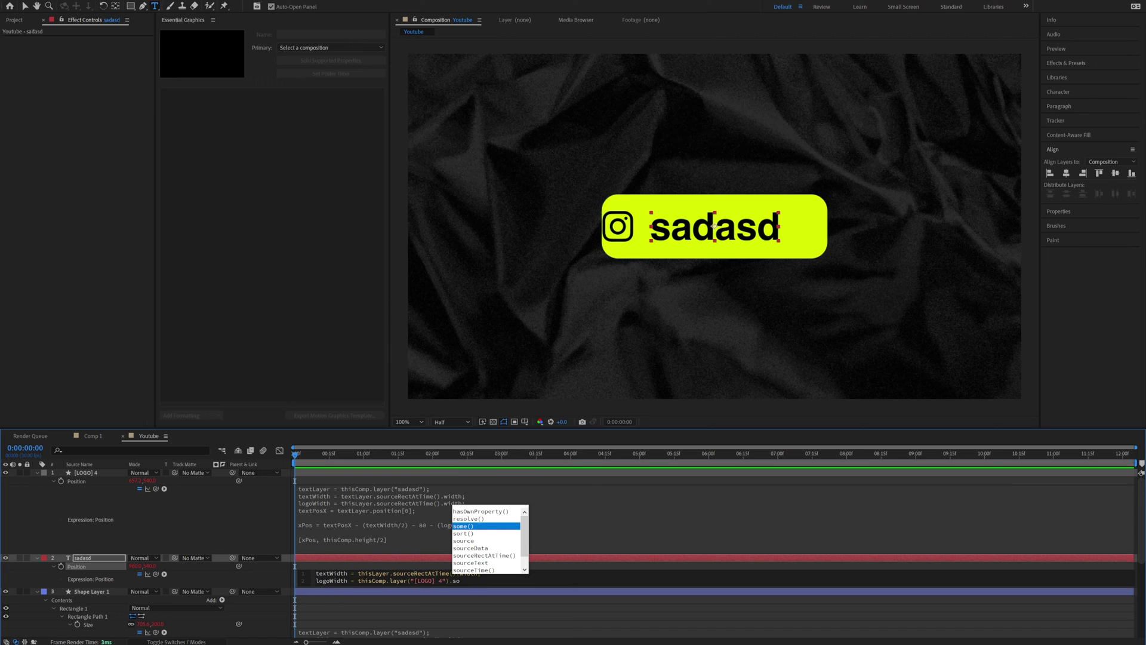
key(Down)
key(Down)
key(Down)
key(Down)
key(Return)
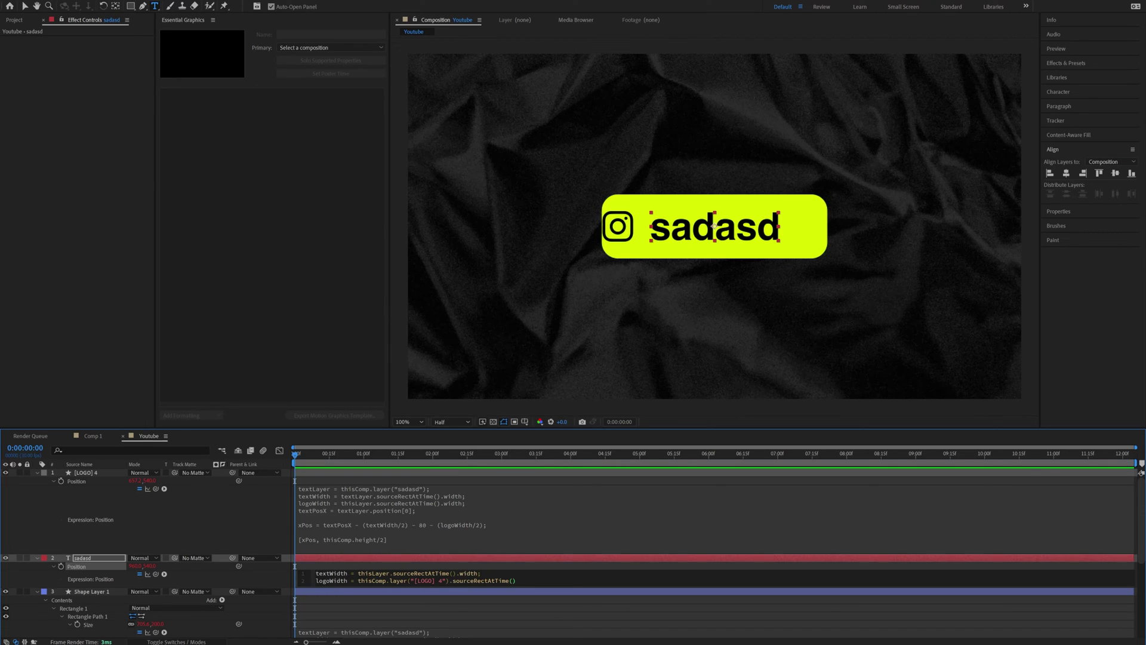
drag(358, 580, 446, 580)
click(516, 580)
text(.width;)
key(Return)
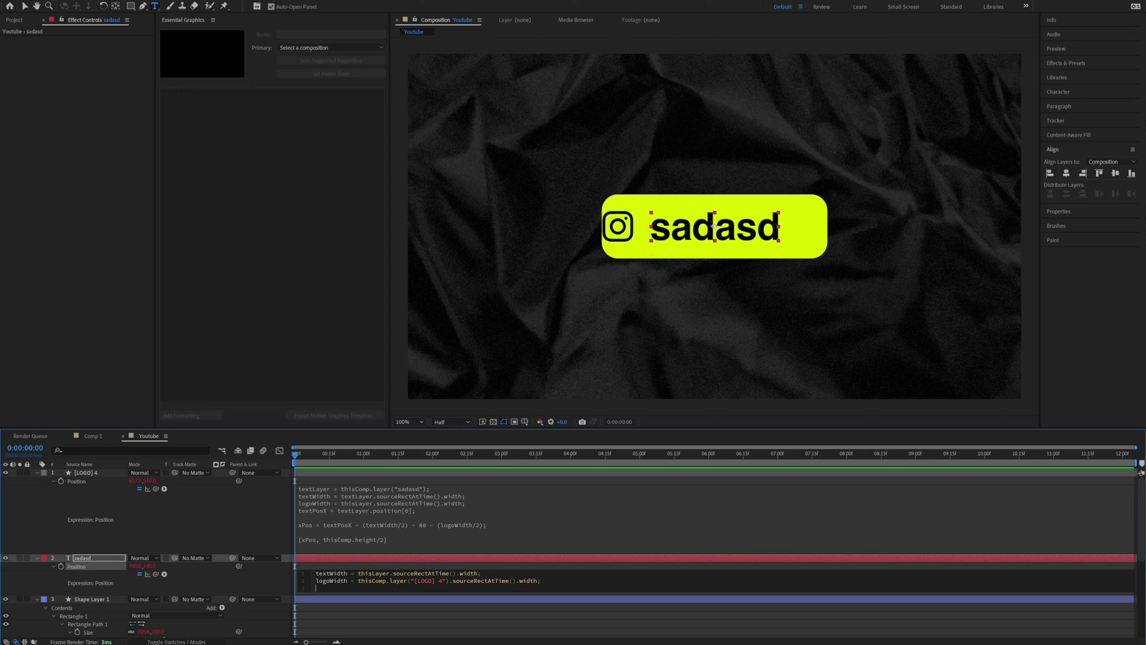
Add the line xPos = thisComp.width/2
key(Return)
text(xPos =)
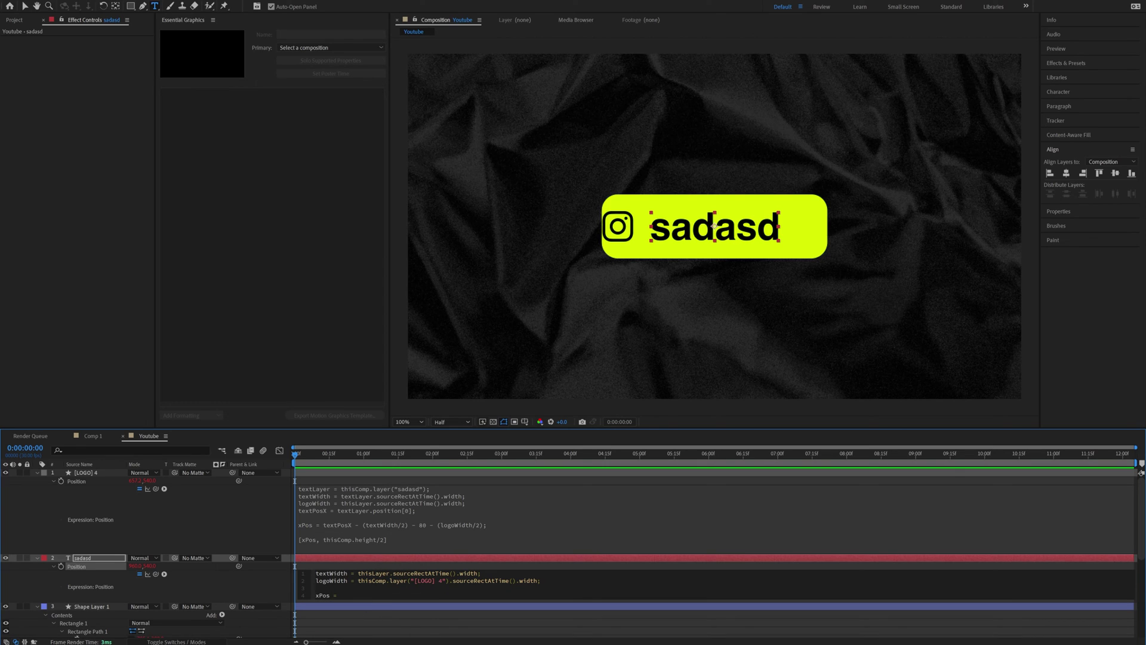
text( this)
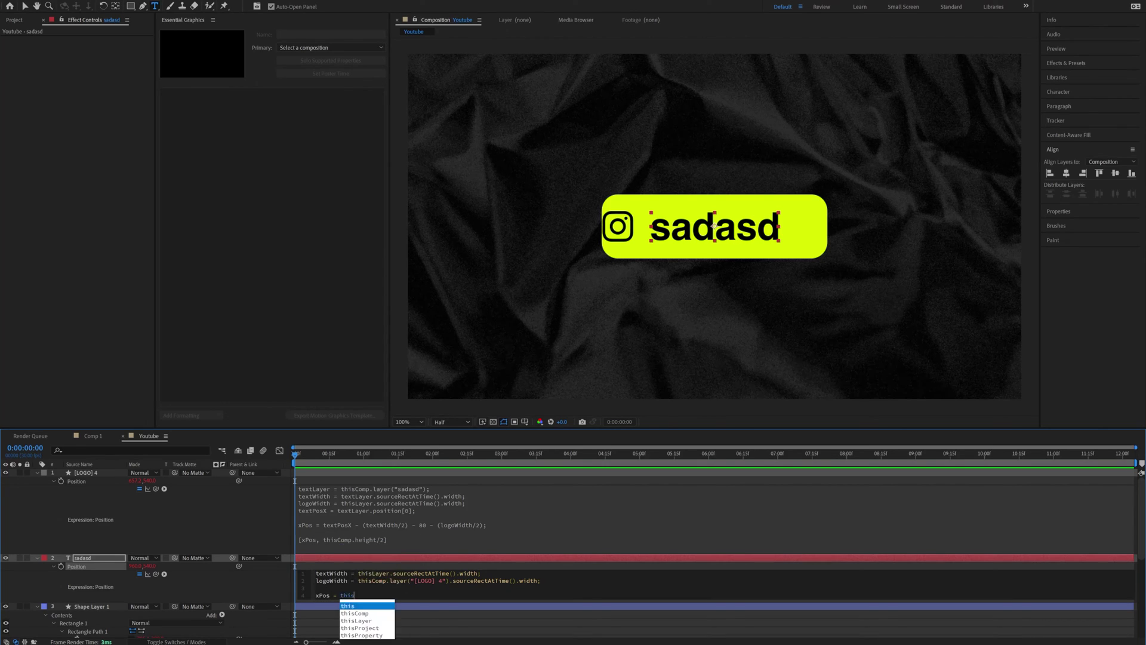
key(Down)
key(Return)
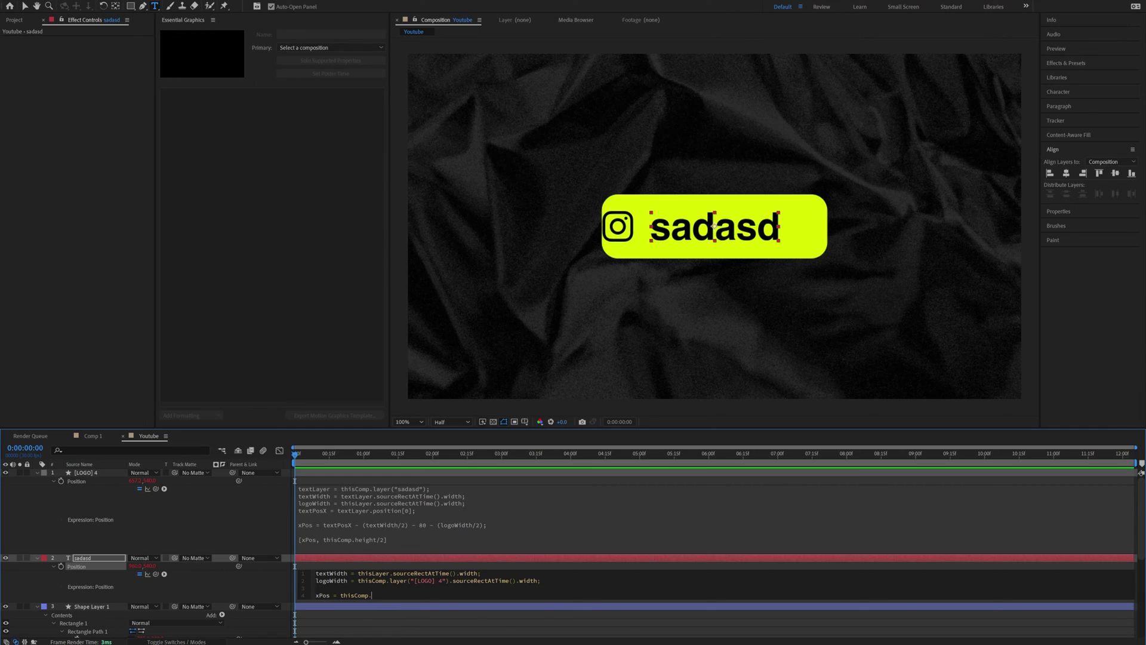
text(.width/2;)
click(390, 567)
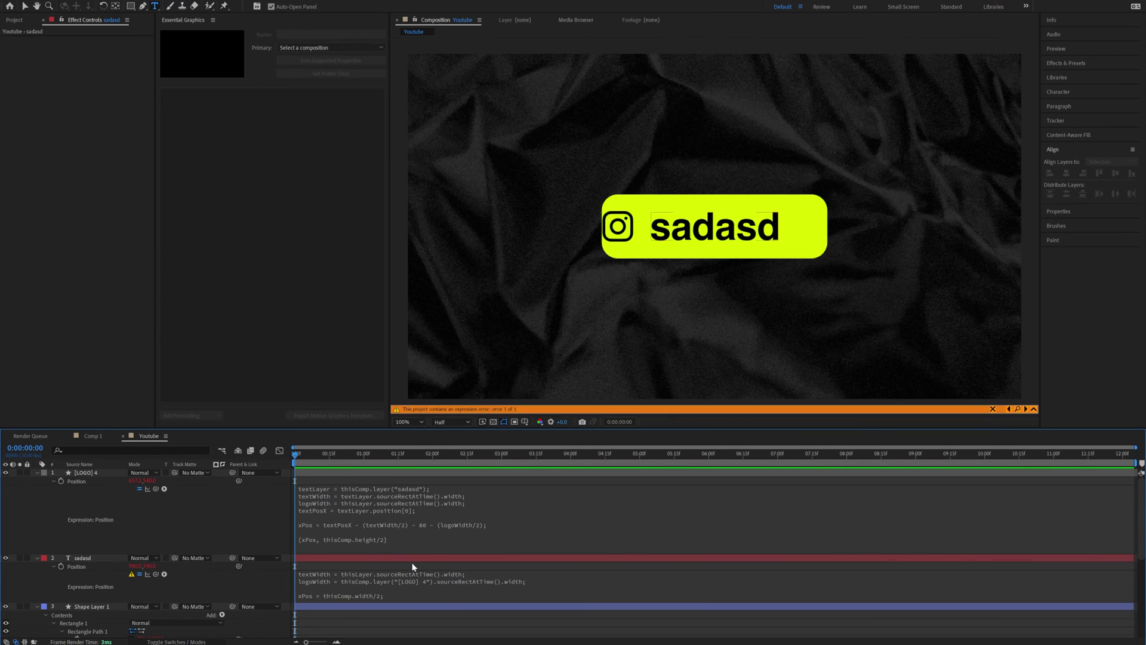
Return [xPos, thisComp.height/2] as the text's final position
click(390, 594)
key(Return)
key(Return)
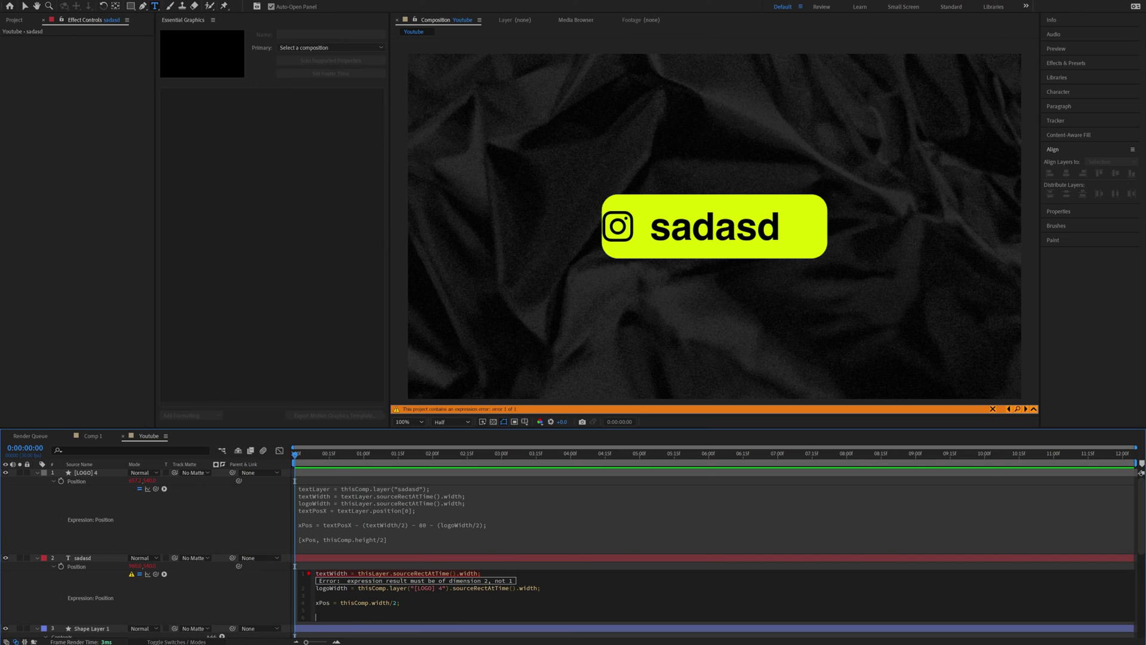
text([xPos, thisComp.he)
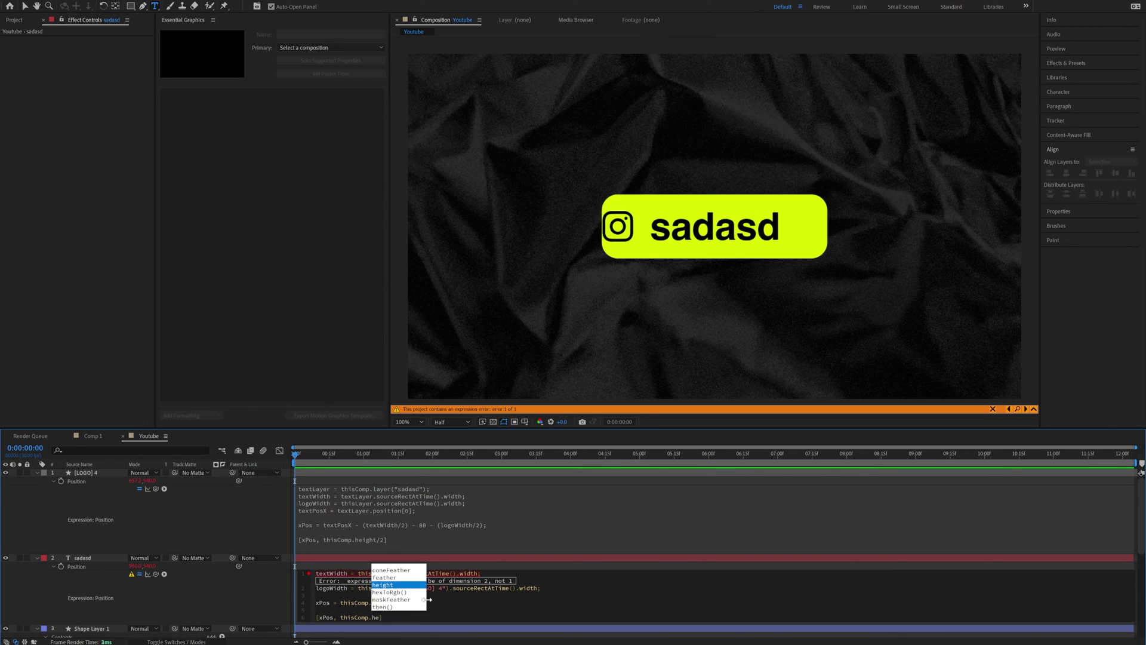
key(Return)
text(/2)
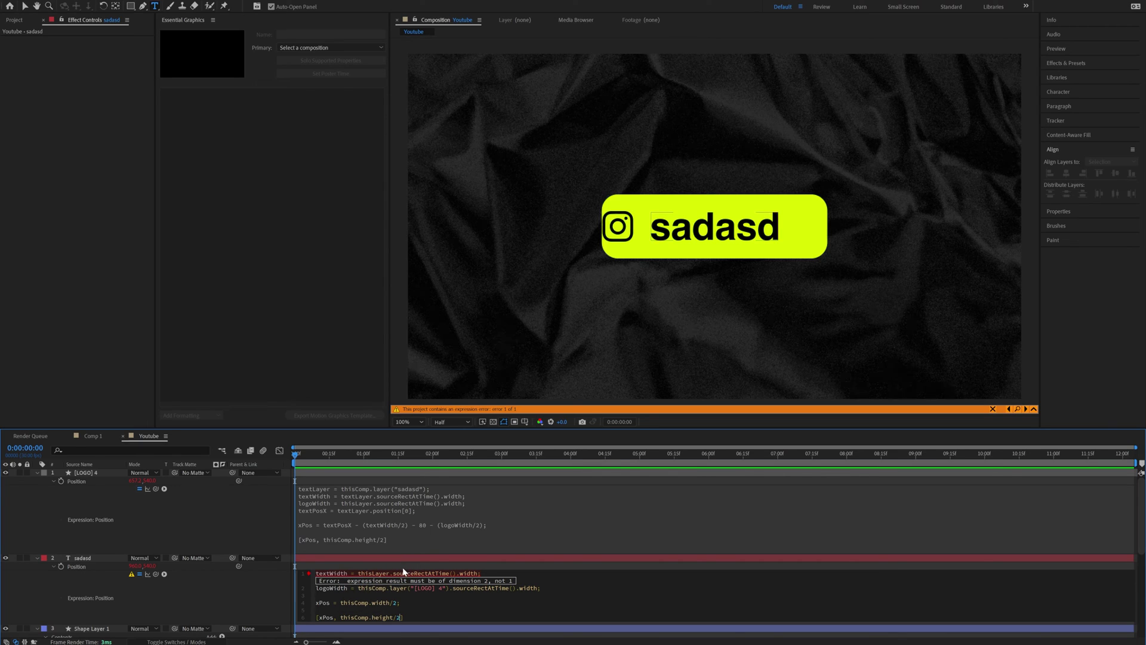
key(KP_Enter)
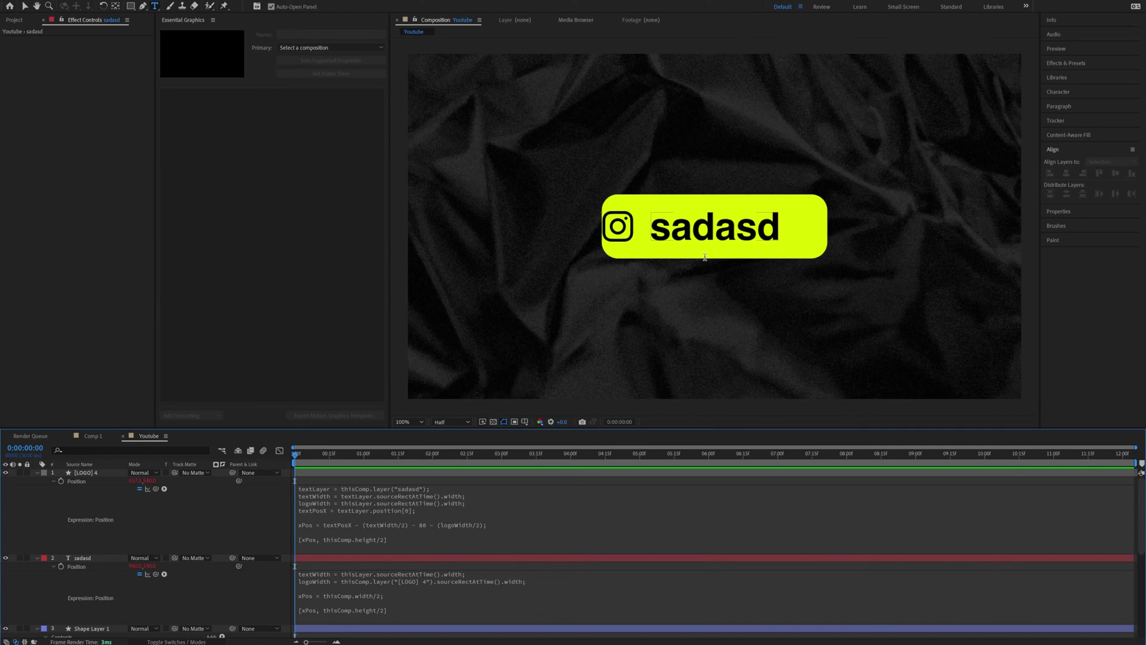
Extend xPos with + 40 + logoWidth/2 and commit the expression
click(396, 593)
click(397, 595)
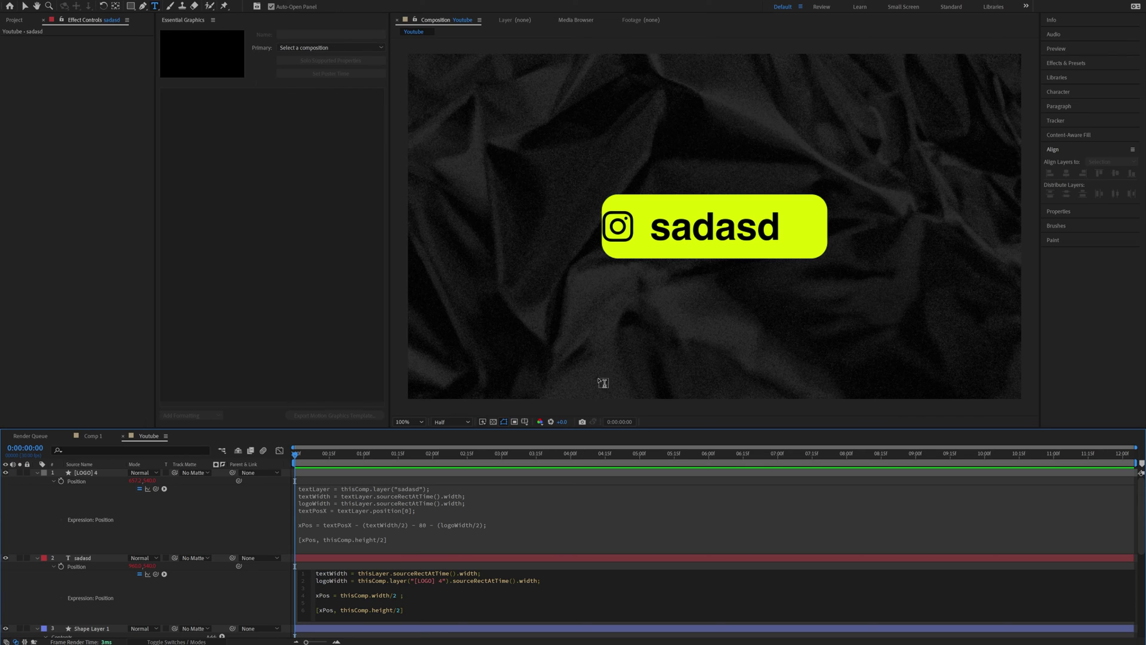
text(+ 40)
click(435, 567)
click(403, 591)
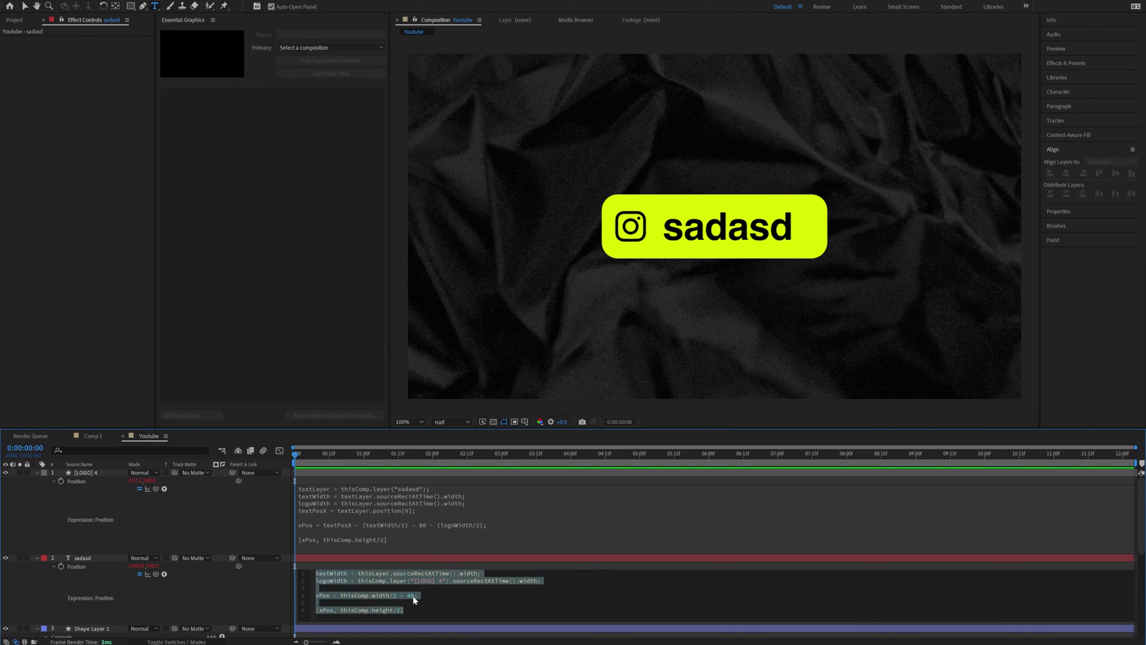
click(413, 596)
text(+ )
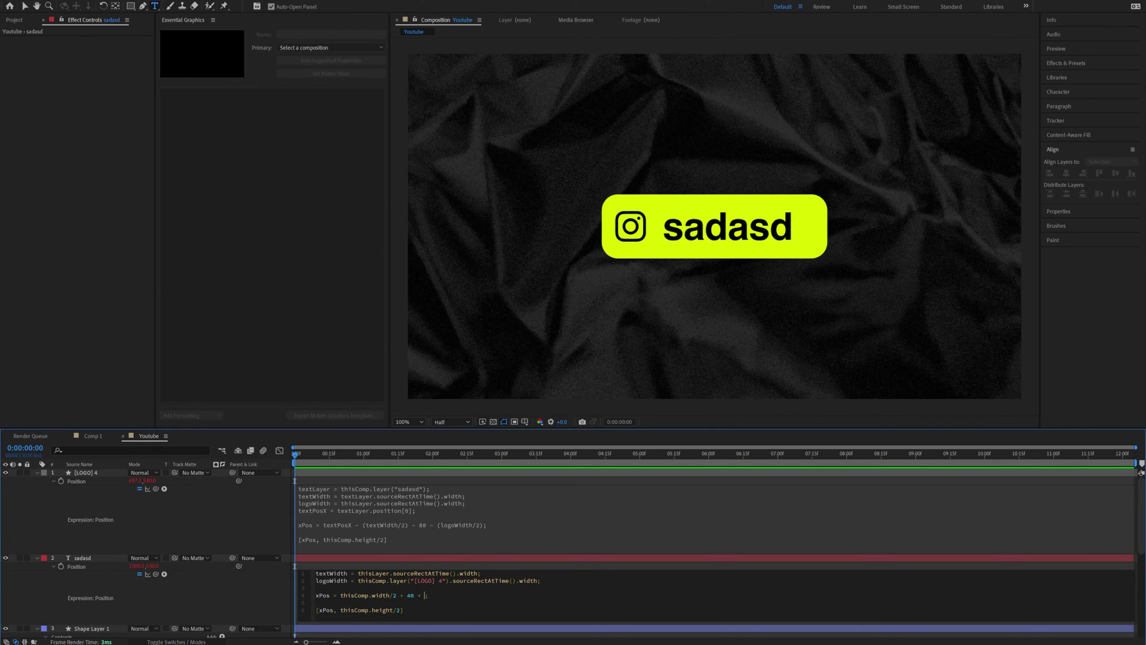
text(logo)
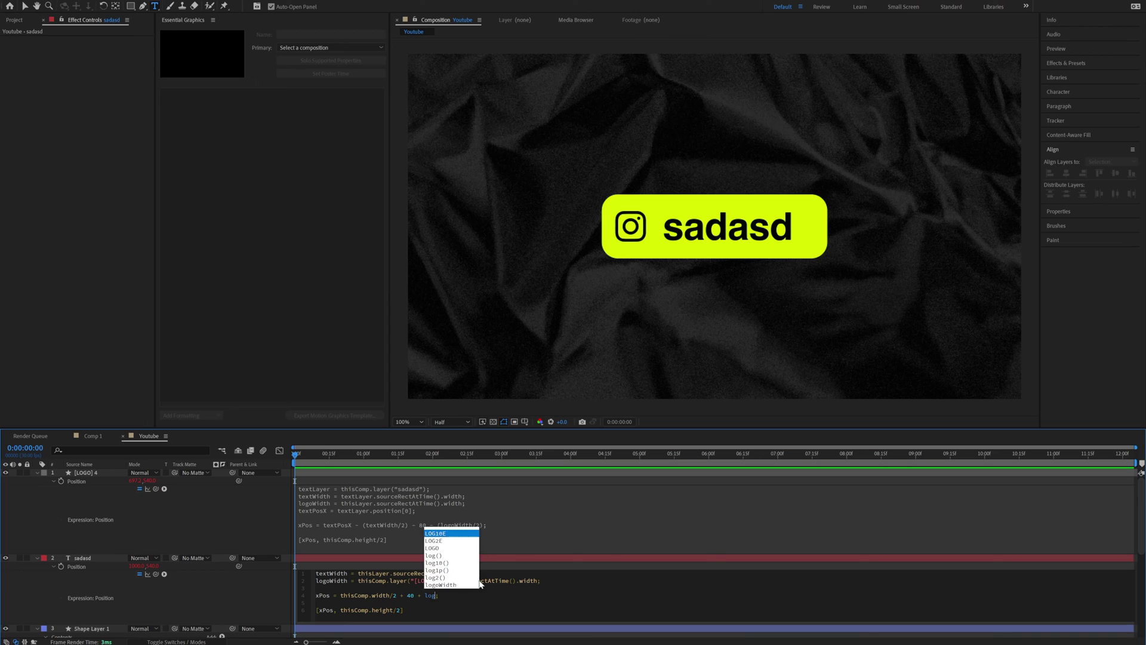
key(Down)
key(Return)
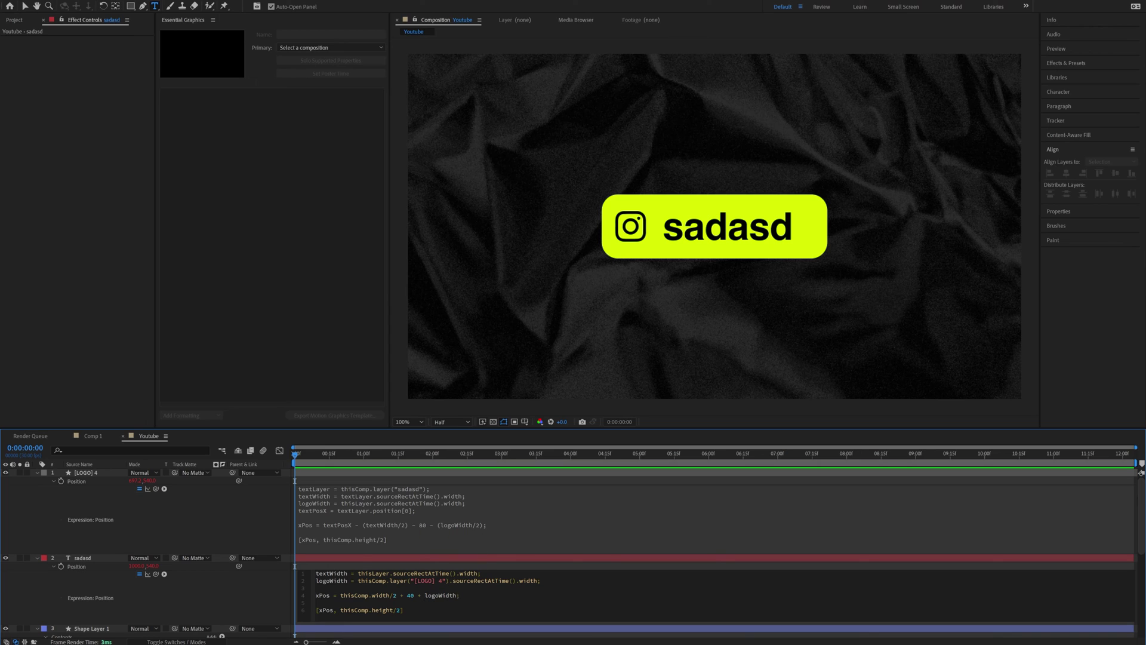
text(2)
click(456, 563)
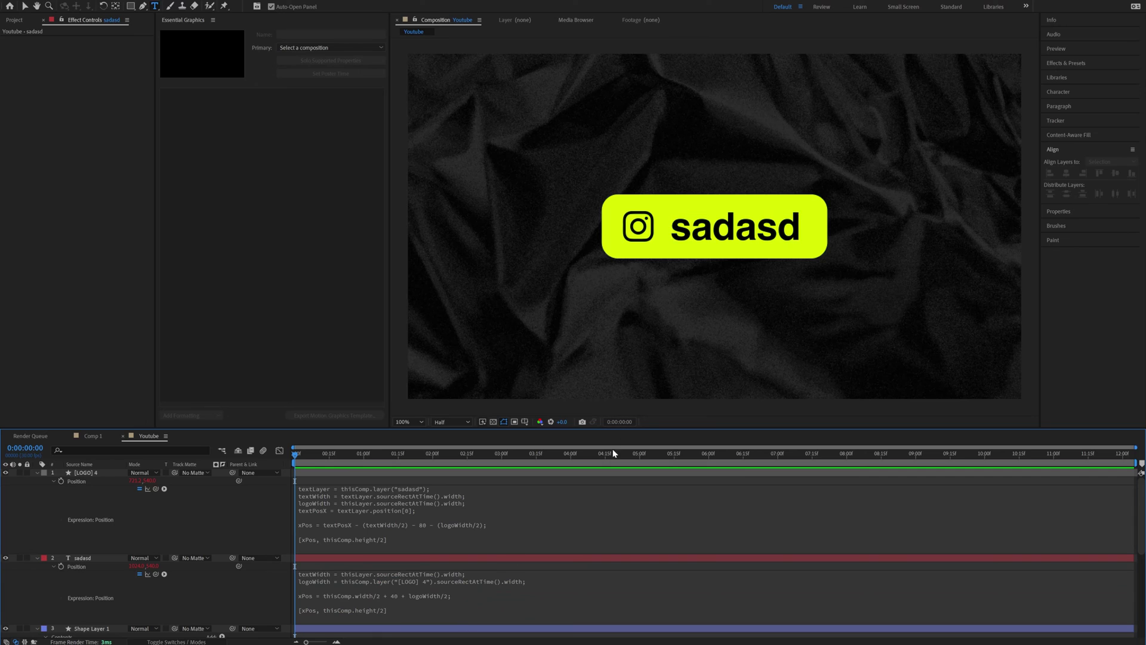
Rename the text layer to the creator's username
click(99, 555)
key(Return)
text(asda)
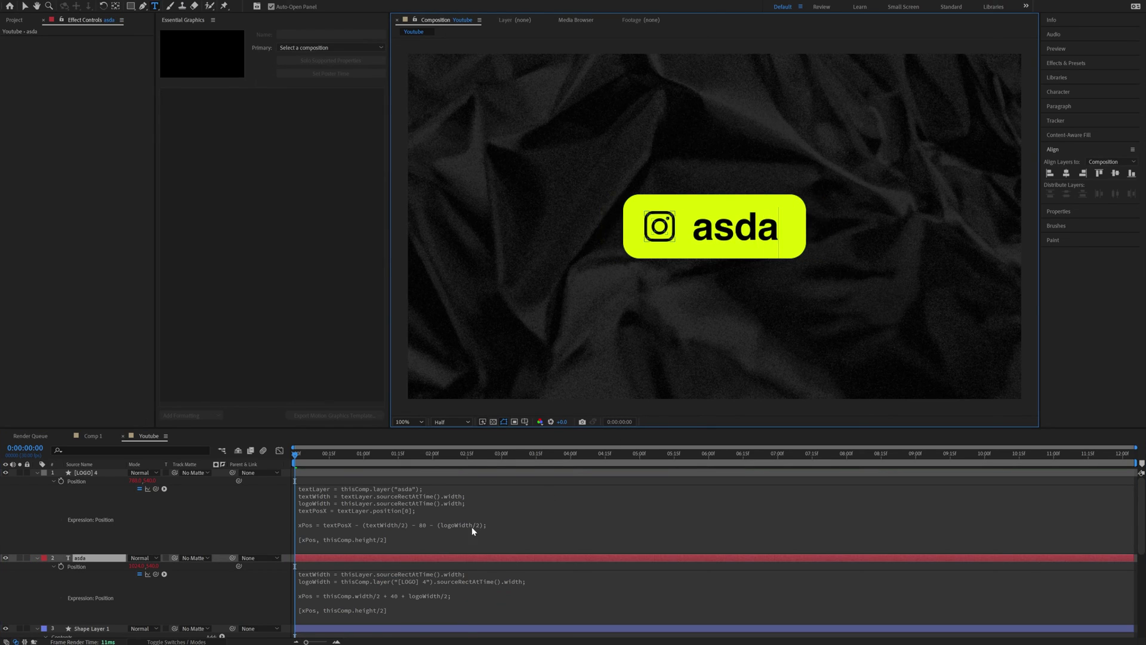
click(463, 564)
click(98, 558)
key(Return)
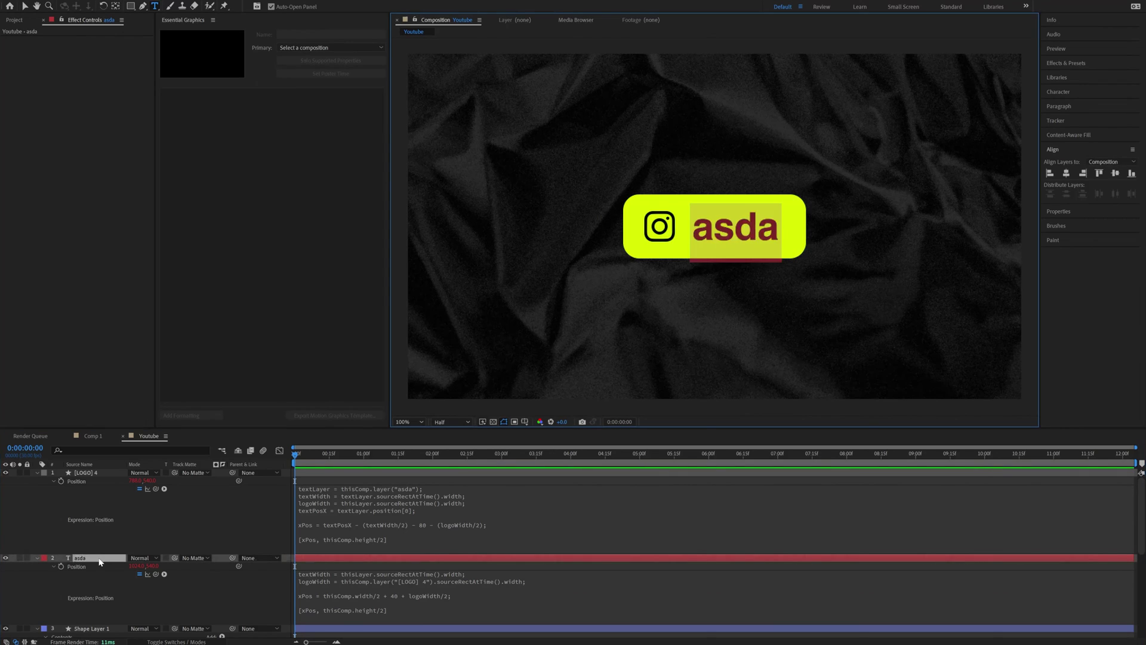
text(krystof.jezek)
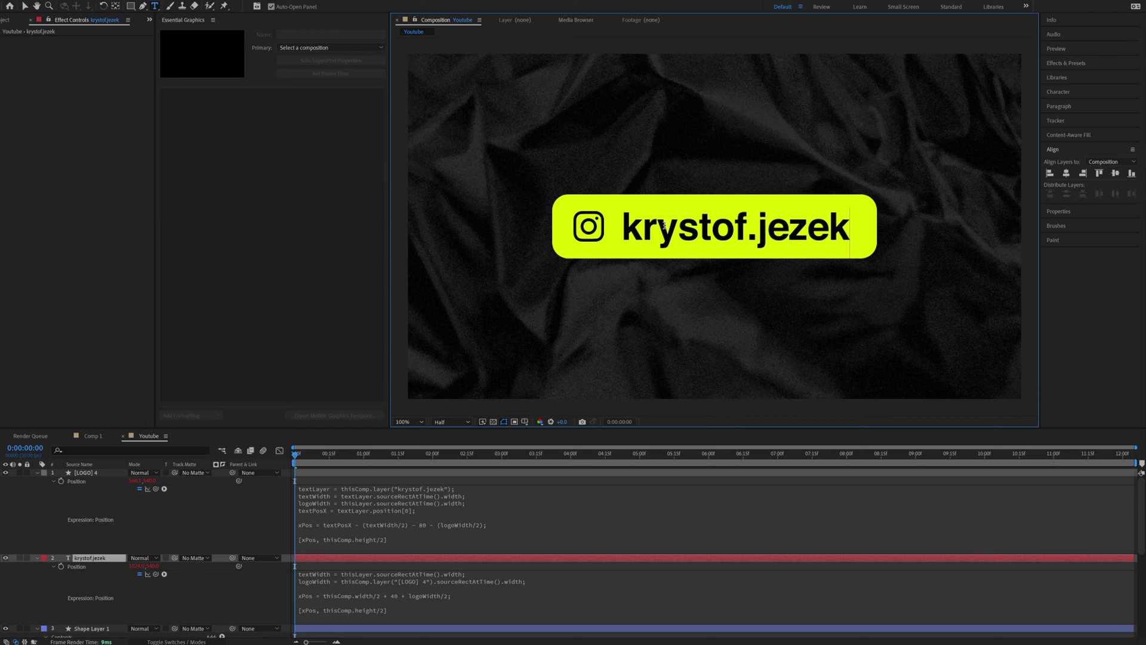
click(475, 564)
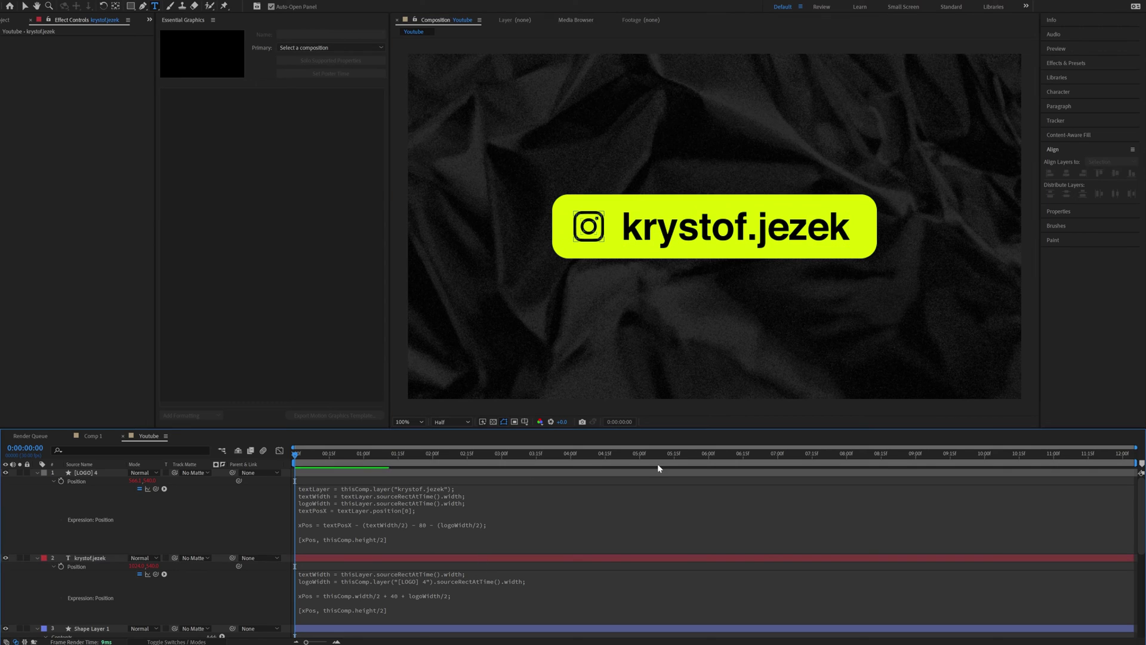
Select the yellow rectangle layer, then the [LOGO] 4 layer
scroll(491, 538, down, 6)
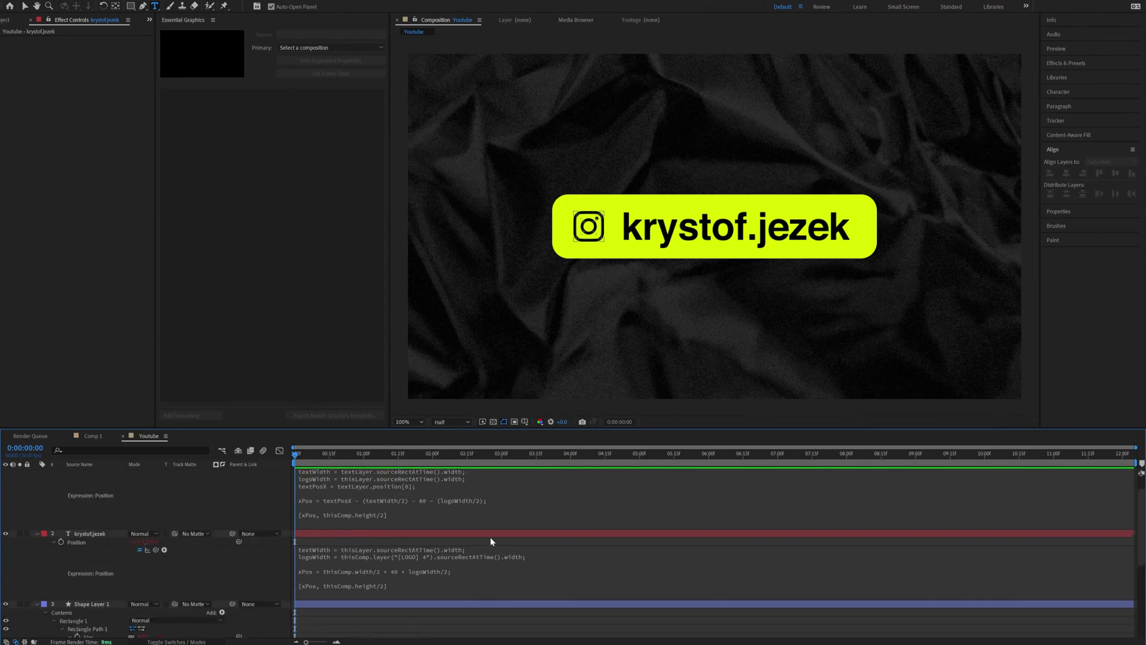
click(470, 527)
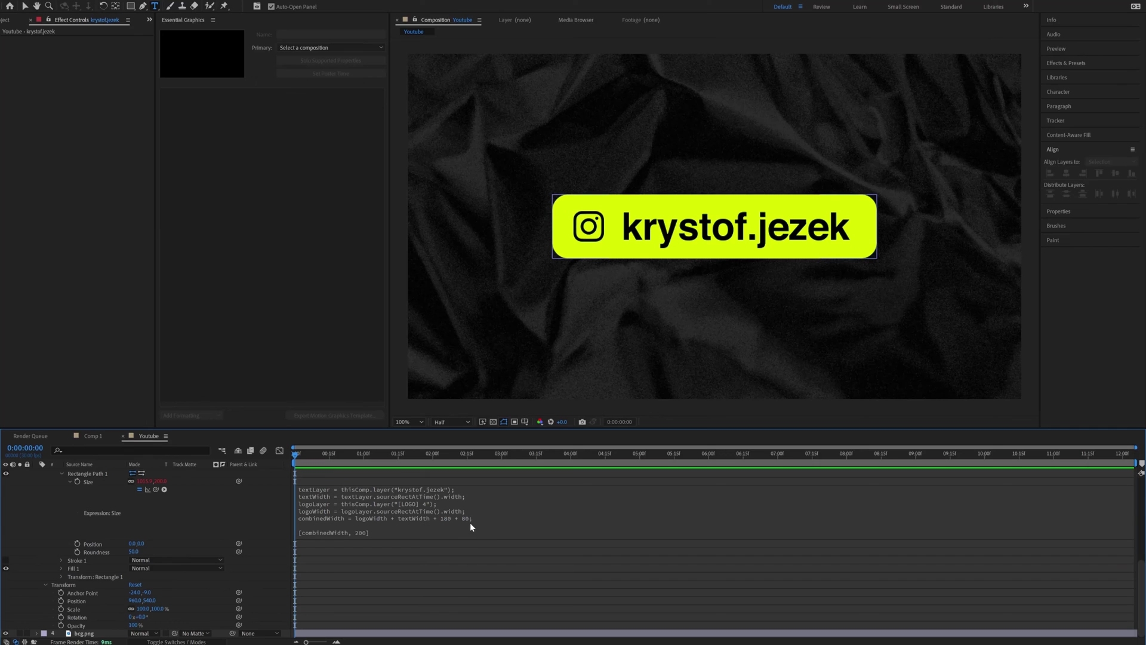
scroll(490, 549, up, 2)
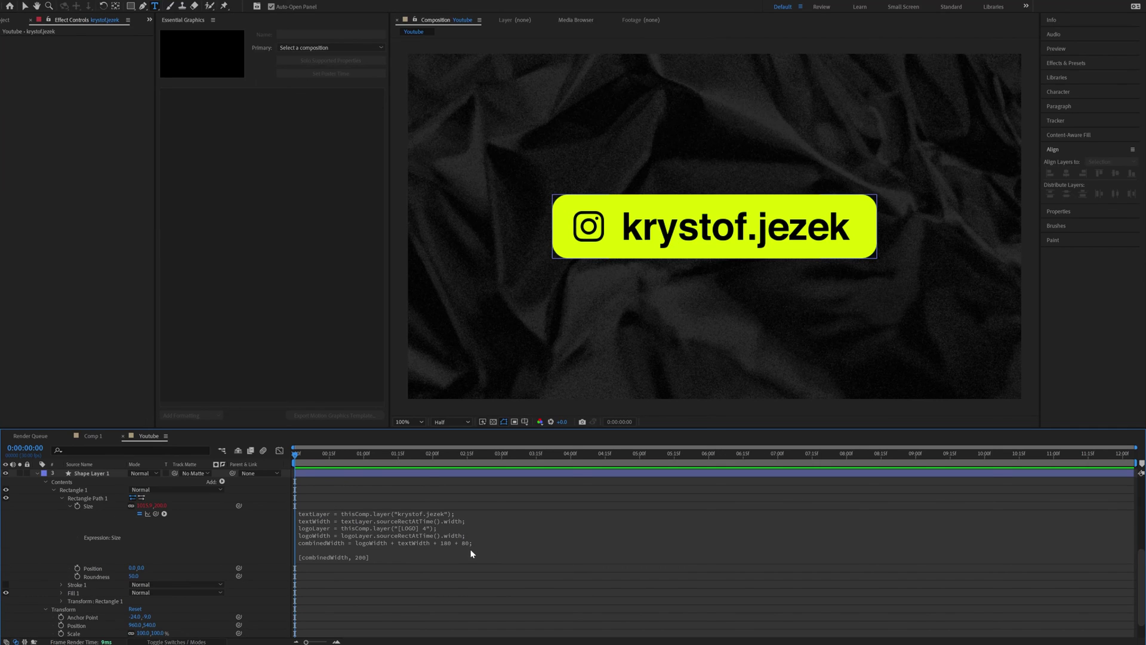
scroll(471, 554, up, 5)
click(495, 532)
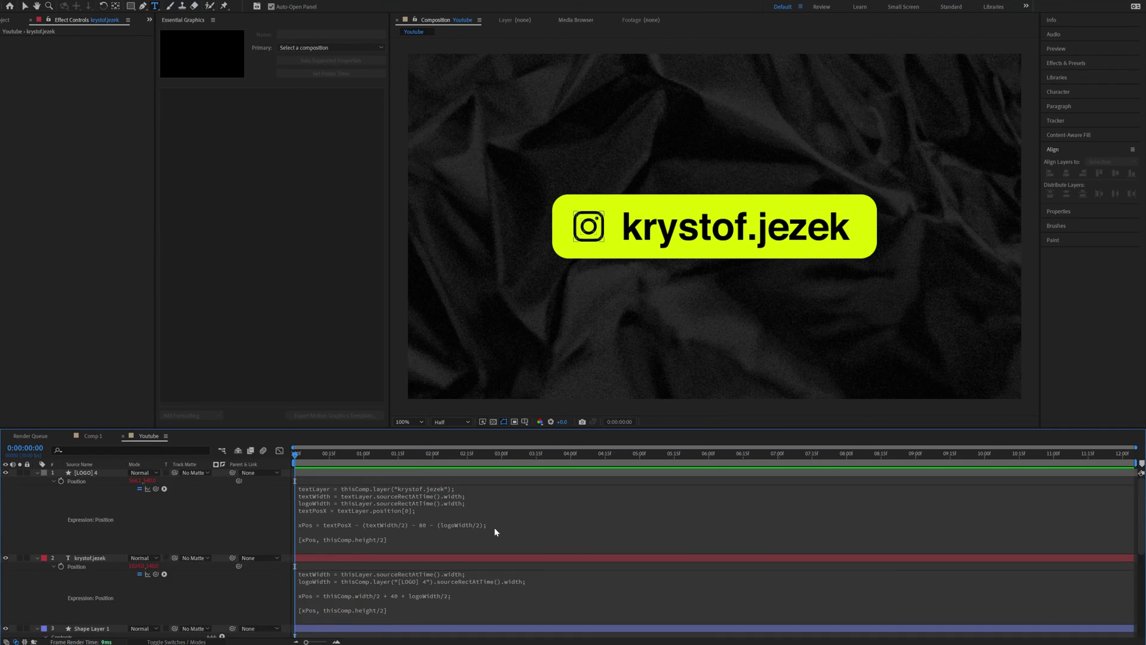
Add a Null Object (Null 120) and apply Slider Control to it
right_click(22, 481)
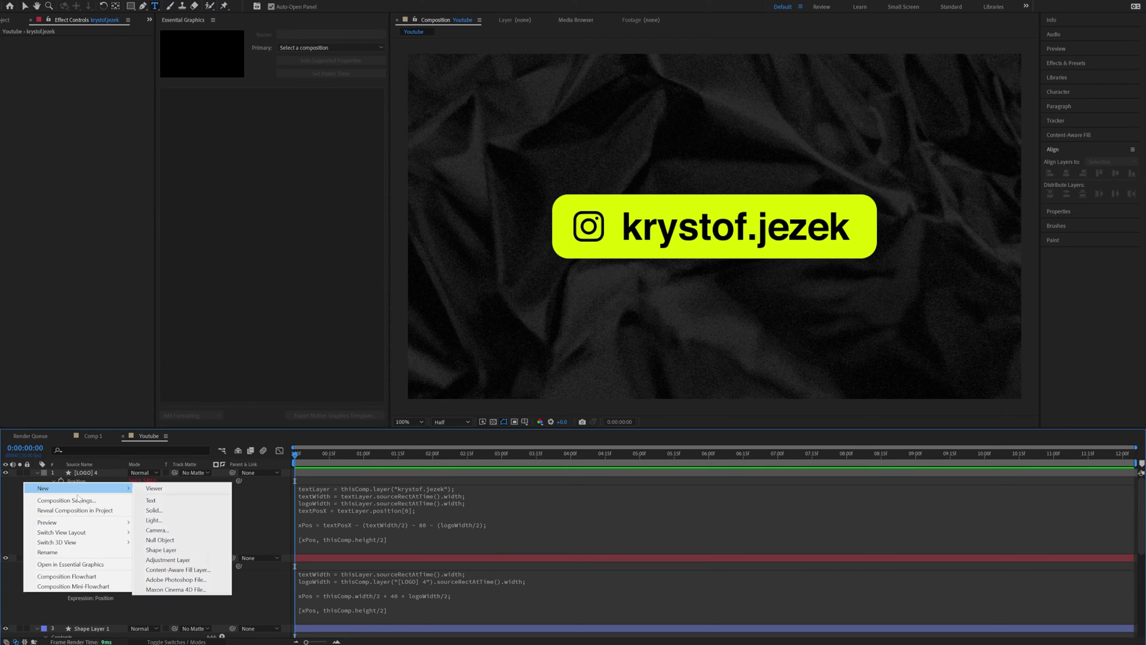
click(160, 541)
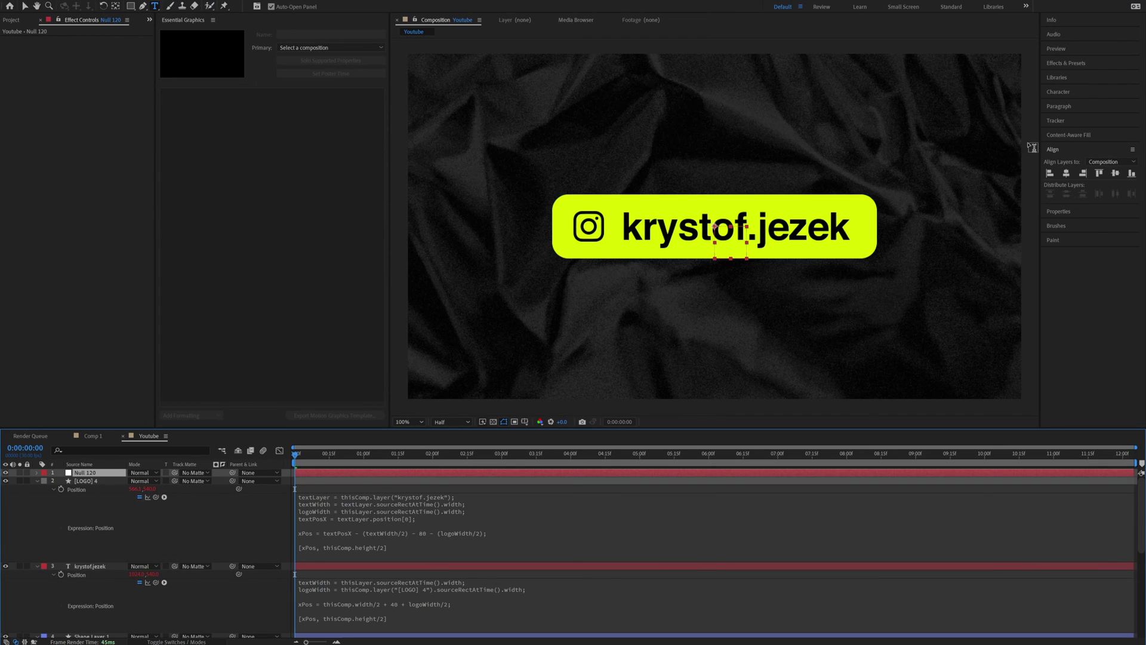
click(1066, 62)
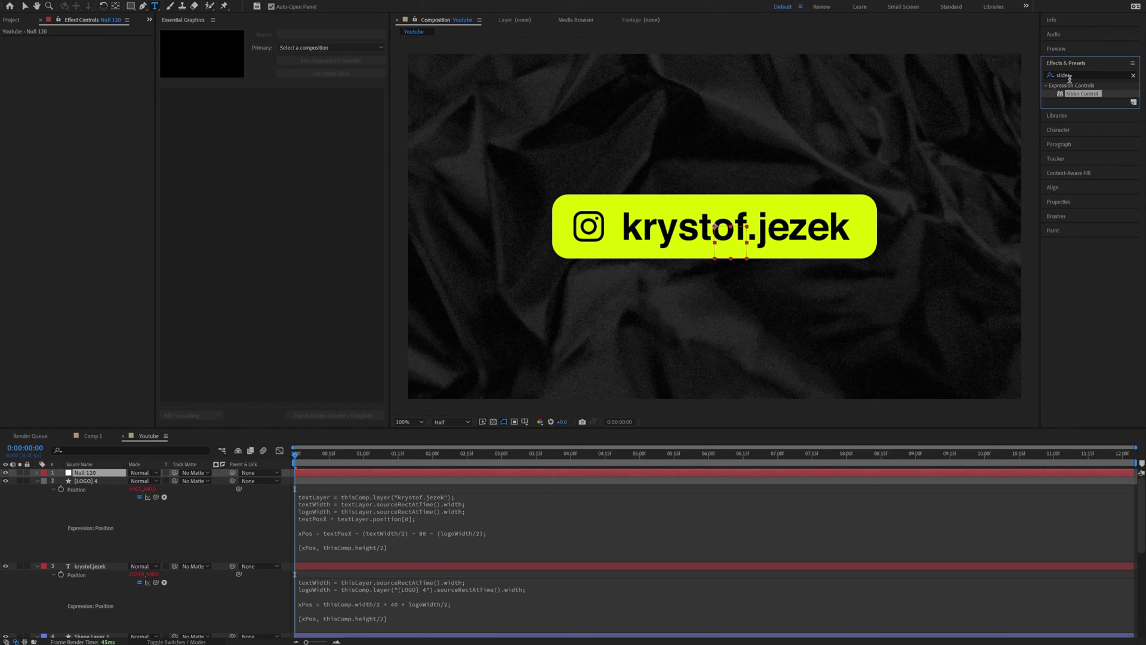
drag(1082, 93, 90, 474)
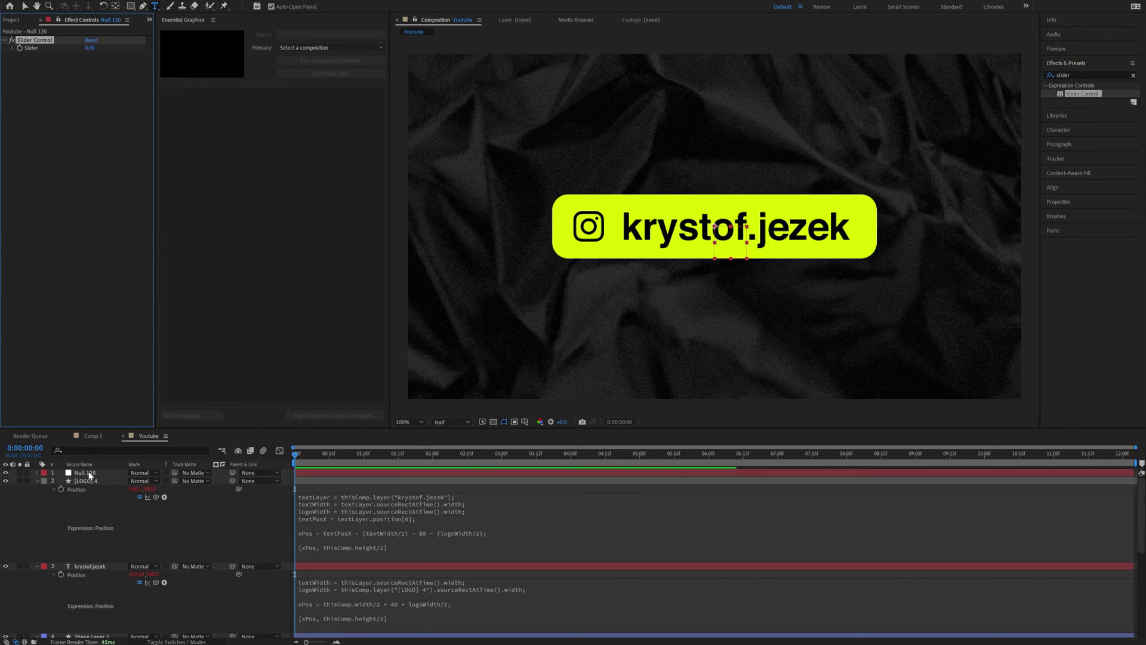
Place the caret at the end of the textPosX line in the logo's Position expression
key(v)
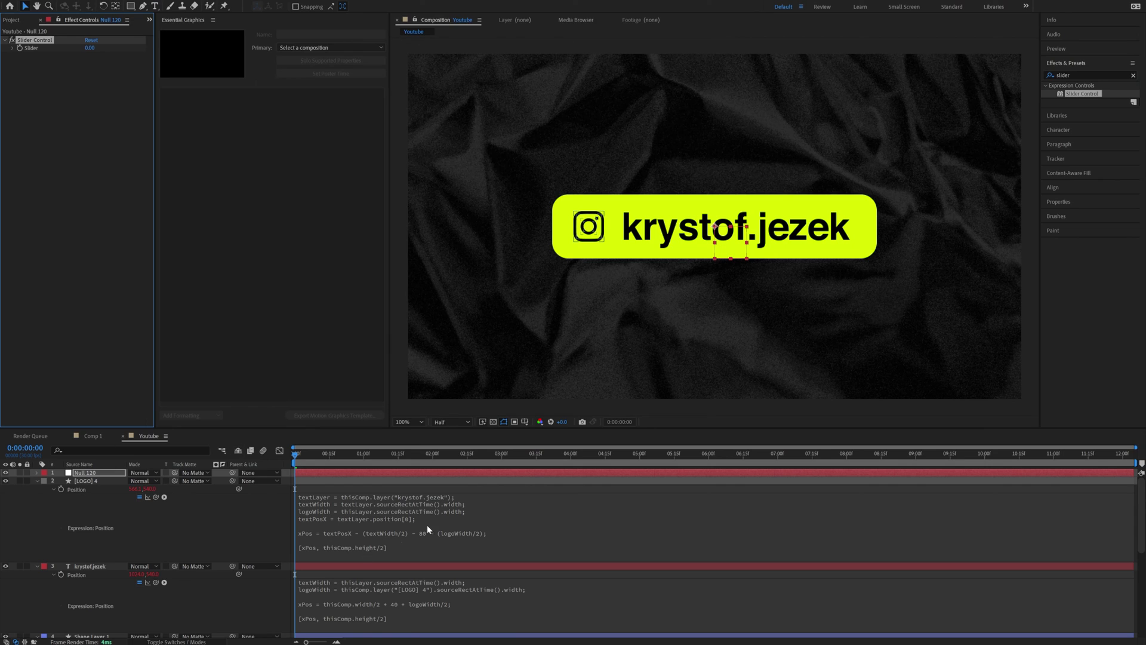
click(427, 525)
click(430, 518)
In the logo expression, add a sliderGap variable linked to the null's Slider, replacing the hardcoded 80 gap
key(Return)
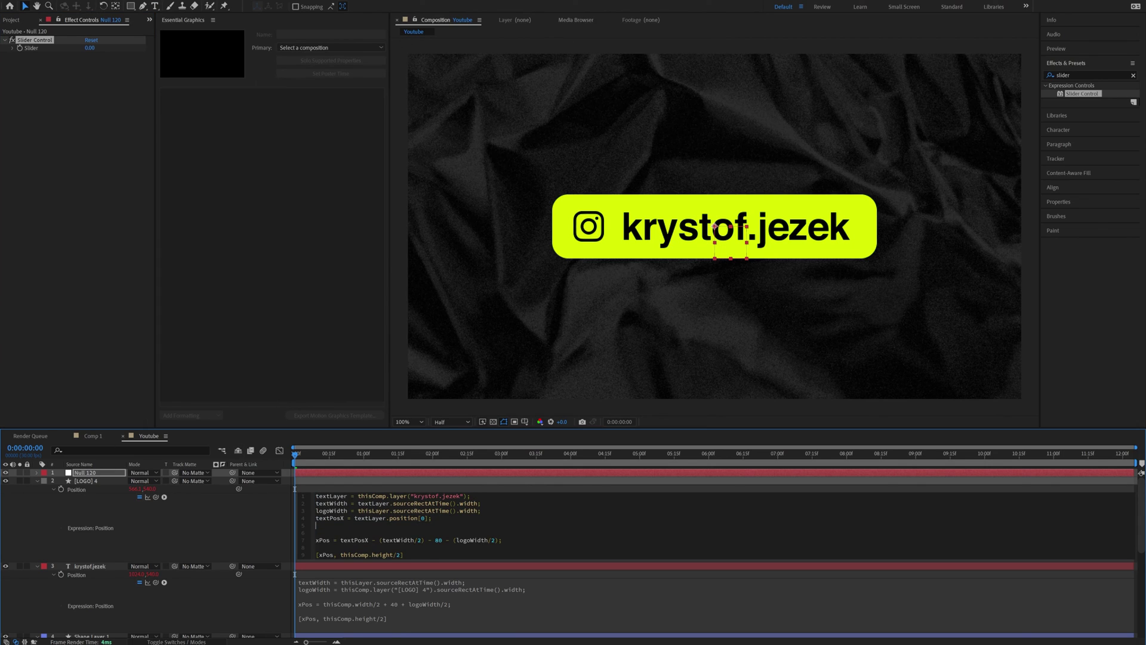
text(sliderGap =)
drag(238, 488, 29, 53)
drag(29, 51, 30, 51)
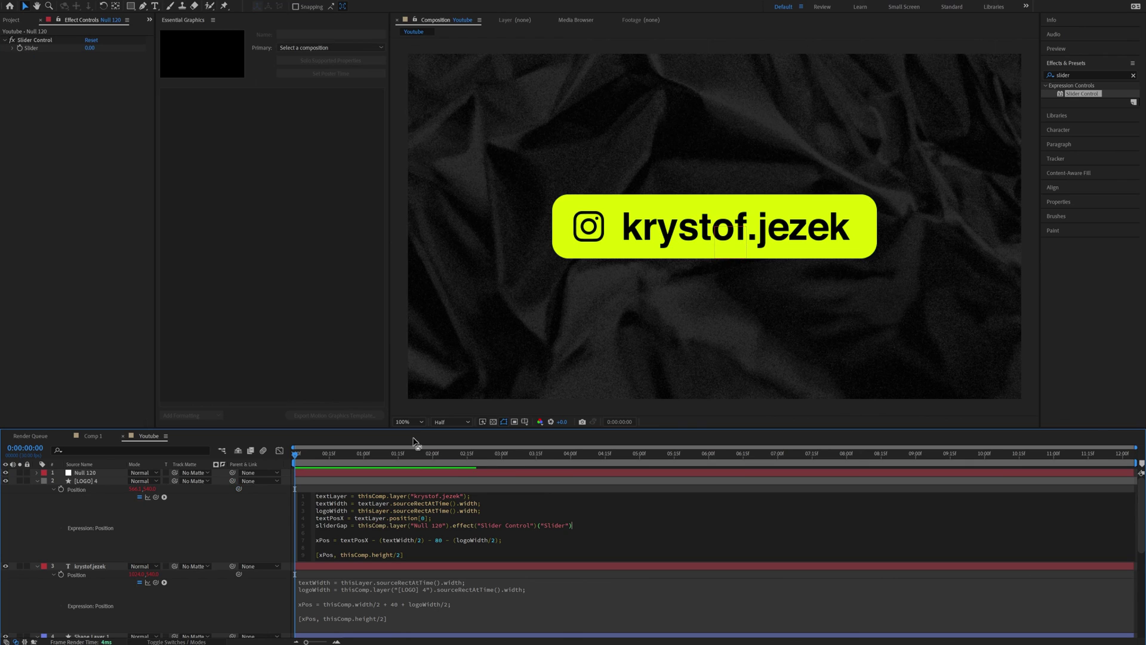
text(;)
double_click(438, 539)
text(sliderGap)
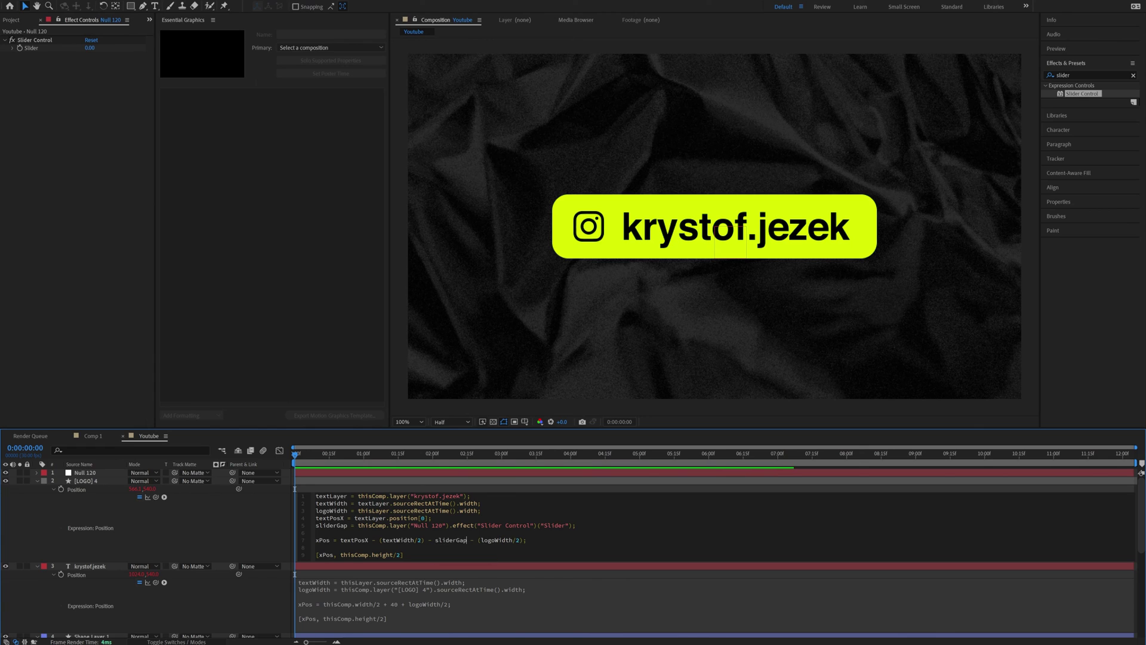
triple_click(444, 525)
key(ctrl+c)
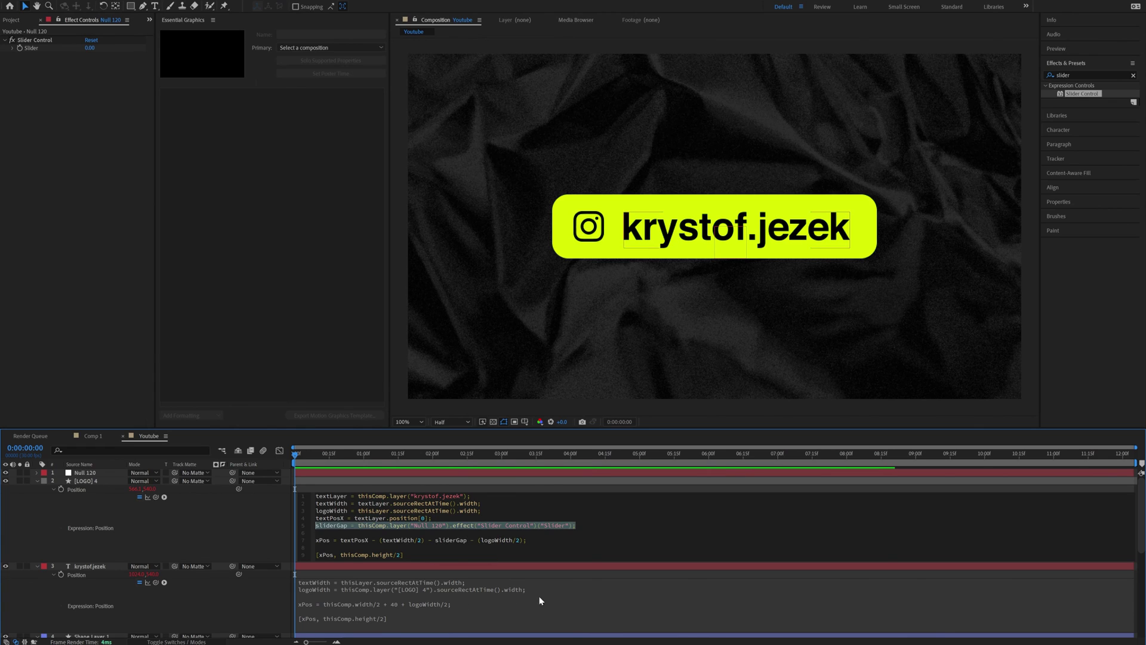
Add the sliderGap line to the text layer's Position expression and replace the 40 offset with sliderGap/2
click(558, 589)
click(559, 589)
key(Return)
key(ctrl+v)
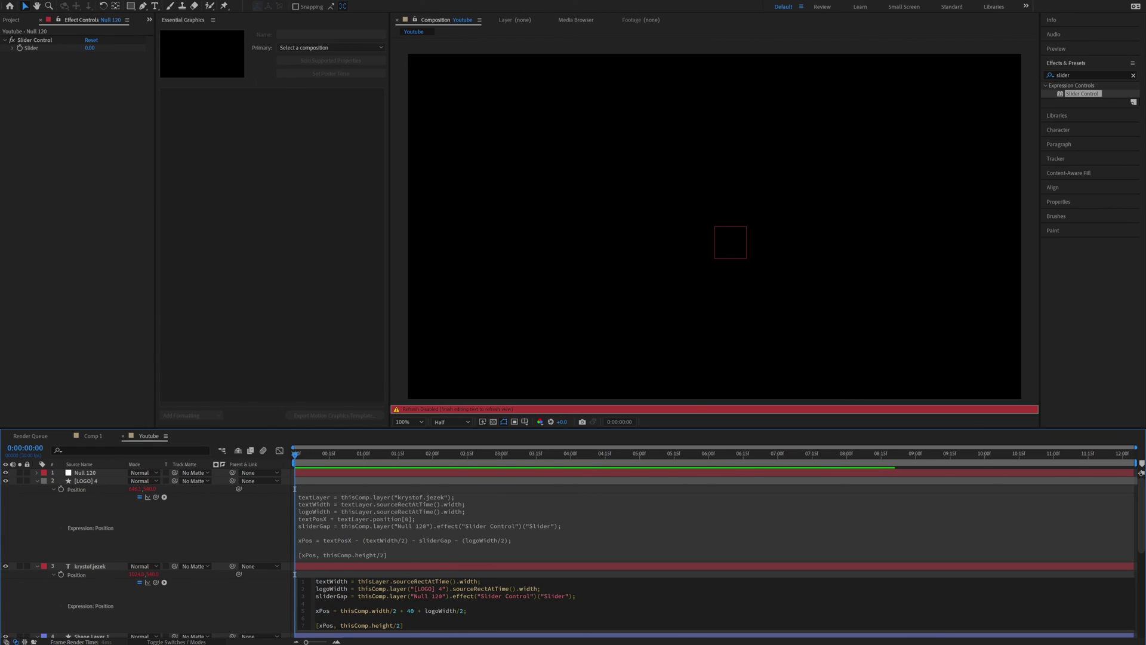
double_click(413, 610)
text(slider)
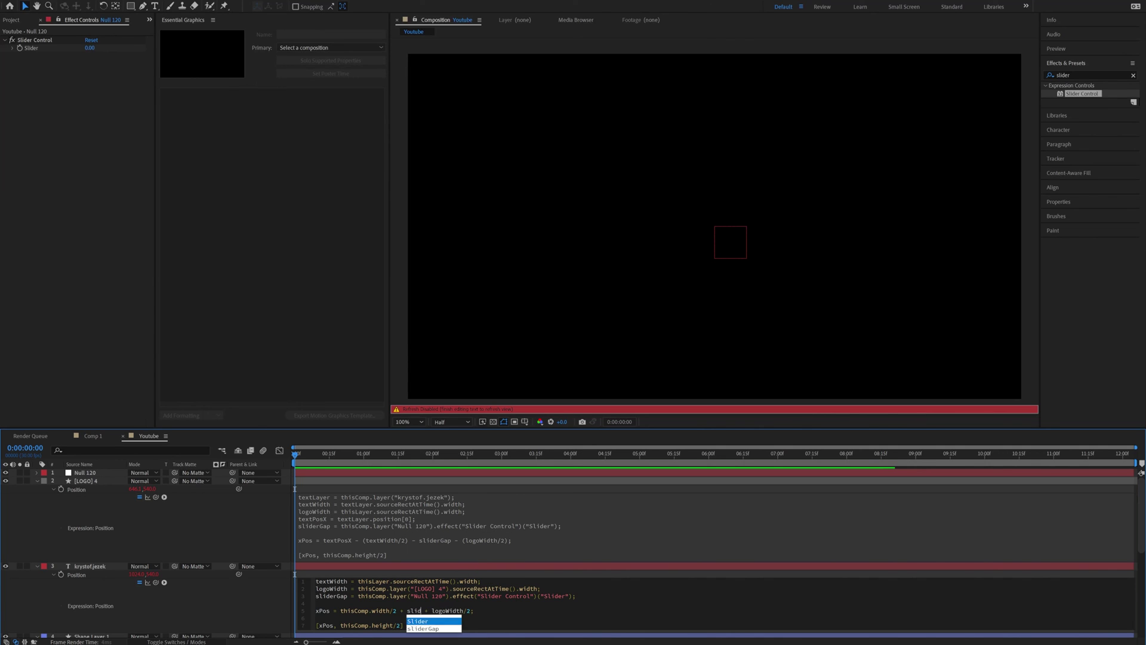
key(Down)
key(Return)
text(/2)
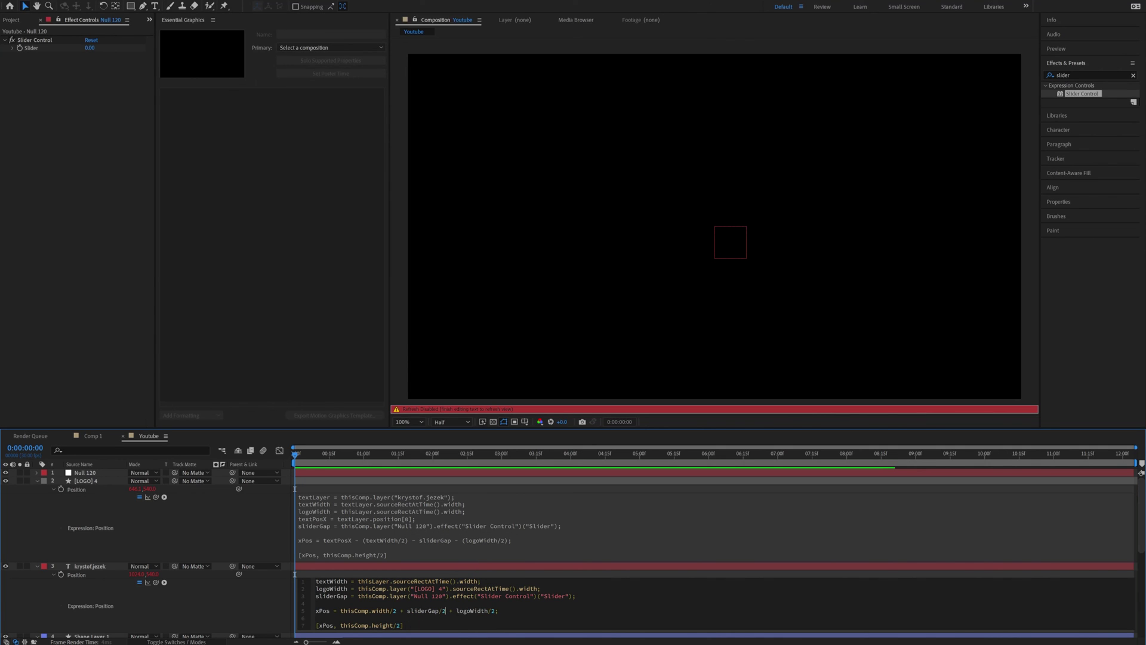
click(535, 554)
Add the sliderGap line to the shape's Size expression so the width uses the slider gap
scroll(528, 558, down, 5)
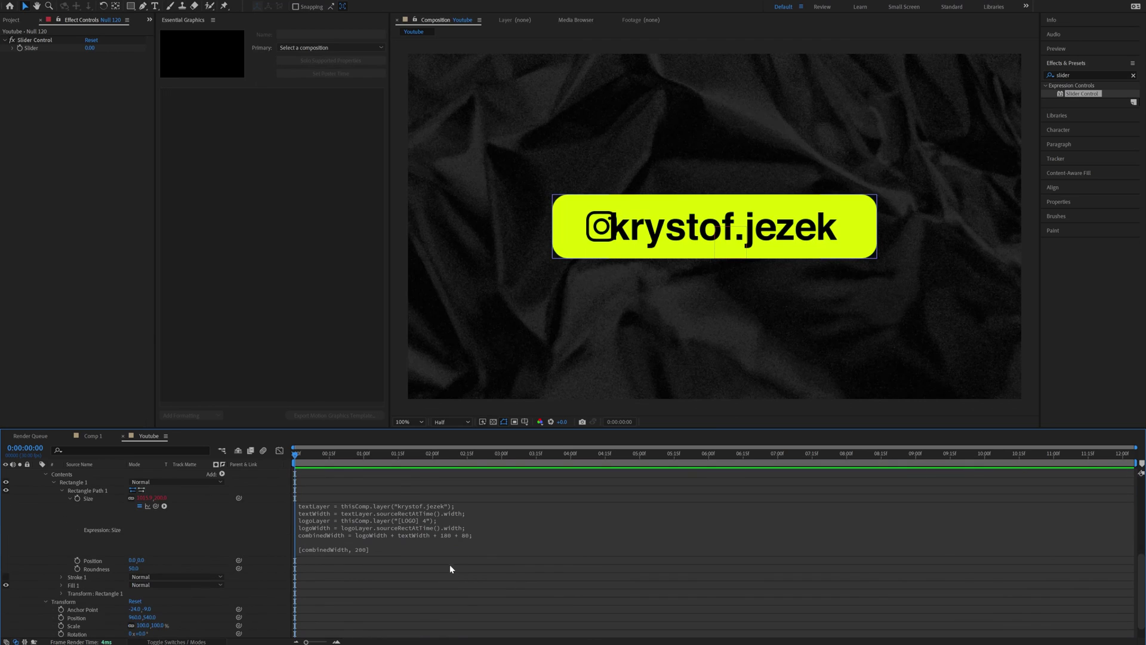
click(447, 538)
click(452, 520)
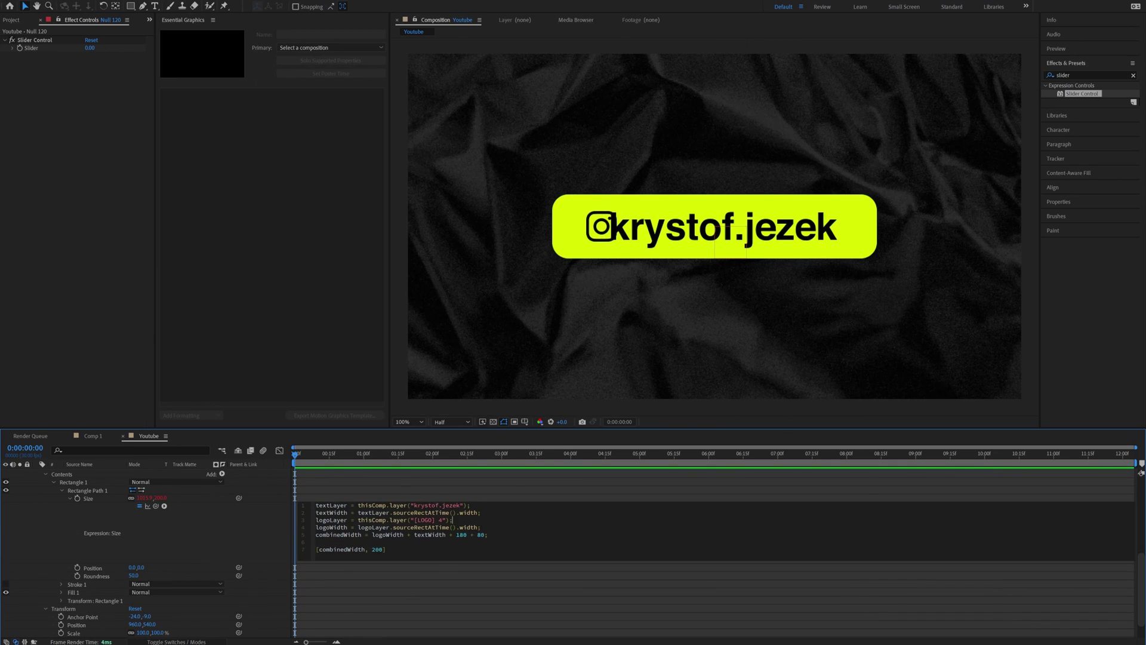
key(Return)
key(ctrl+v)
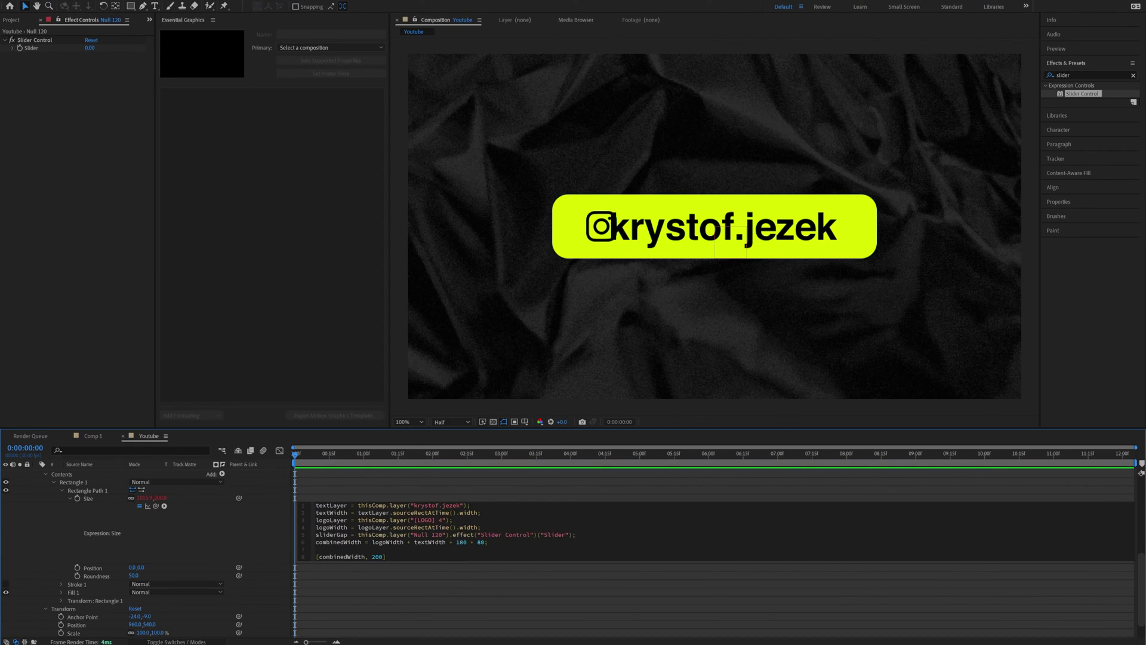
text(slid)
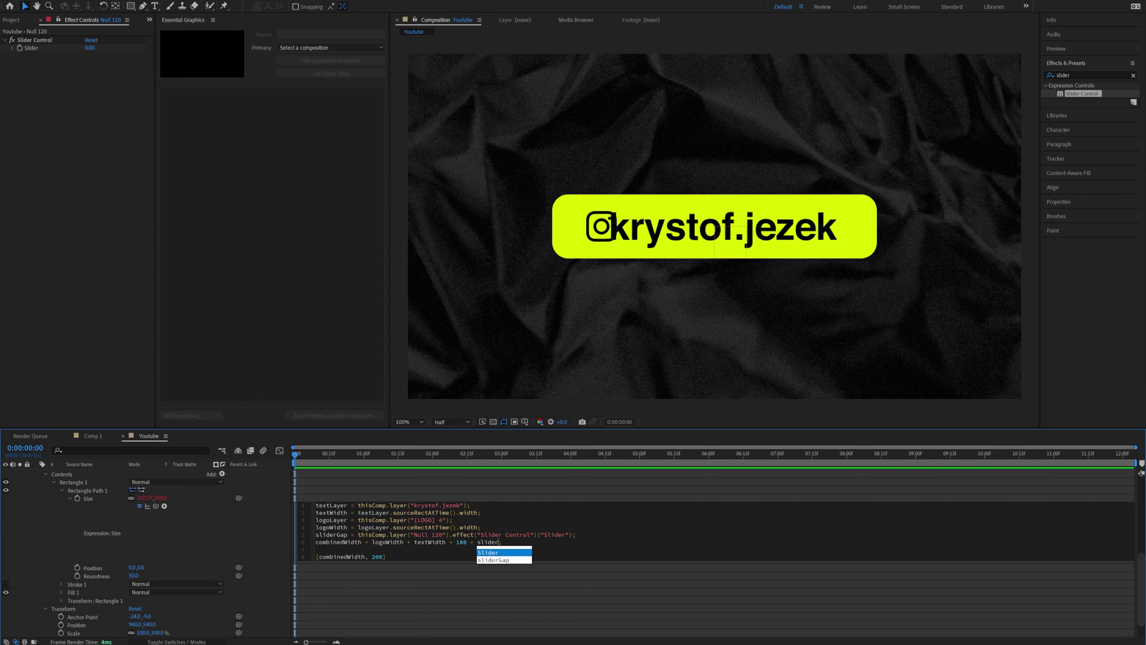
text(er)
key(Down)
key(Return)
click(451, 480)
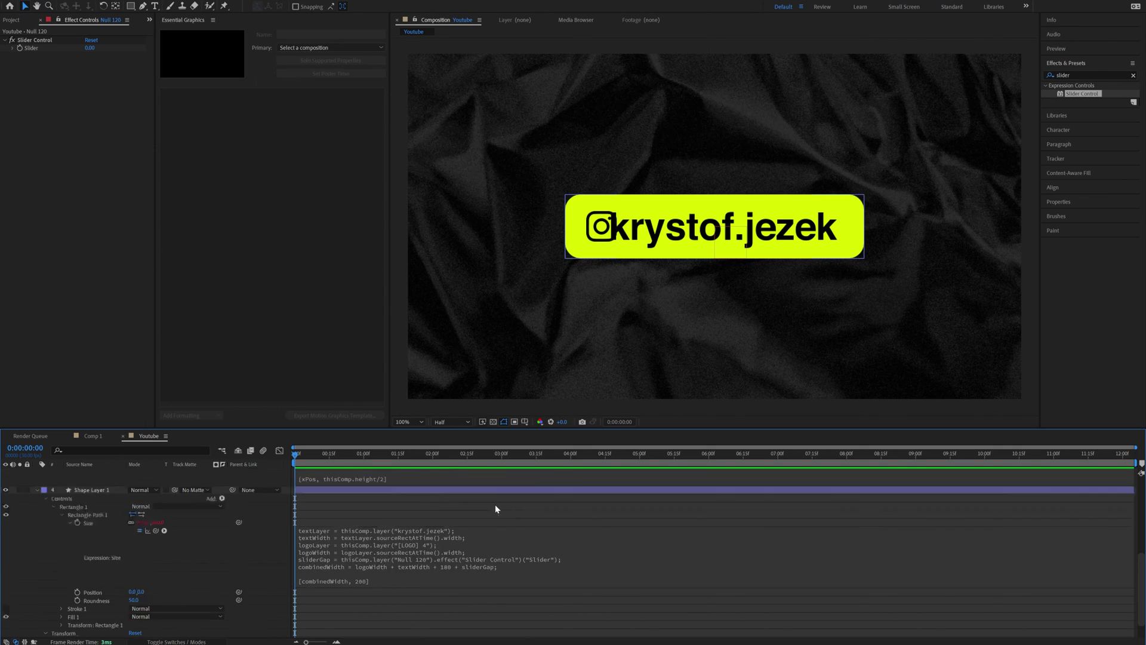
Test the badge resizing on Null 120's Slider, then set it to 80 and collapse the layers
scroll(496, 509, up, 5)
click(100, 473)
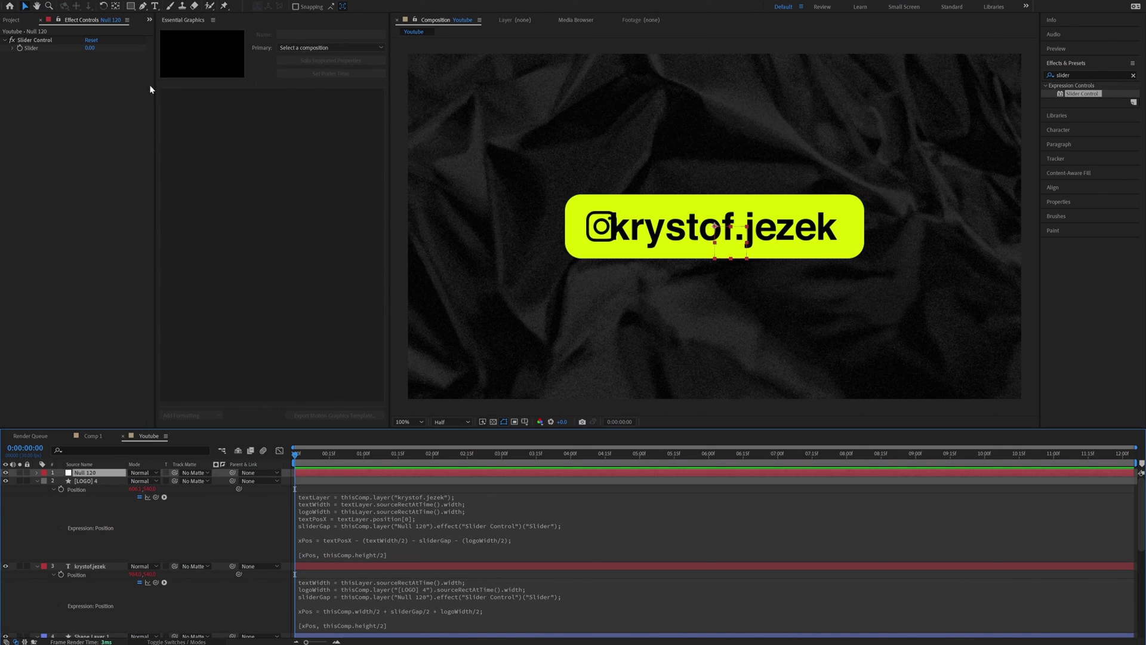
drag(89, 47, 170, 69)
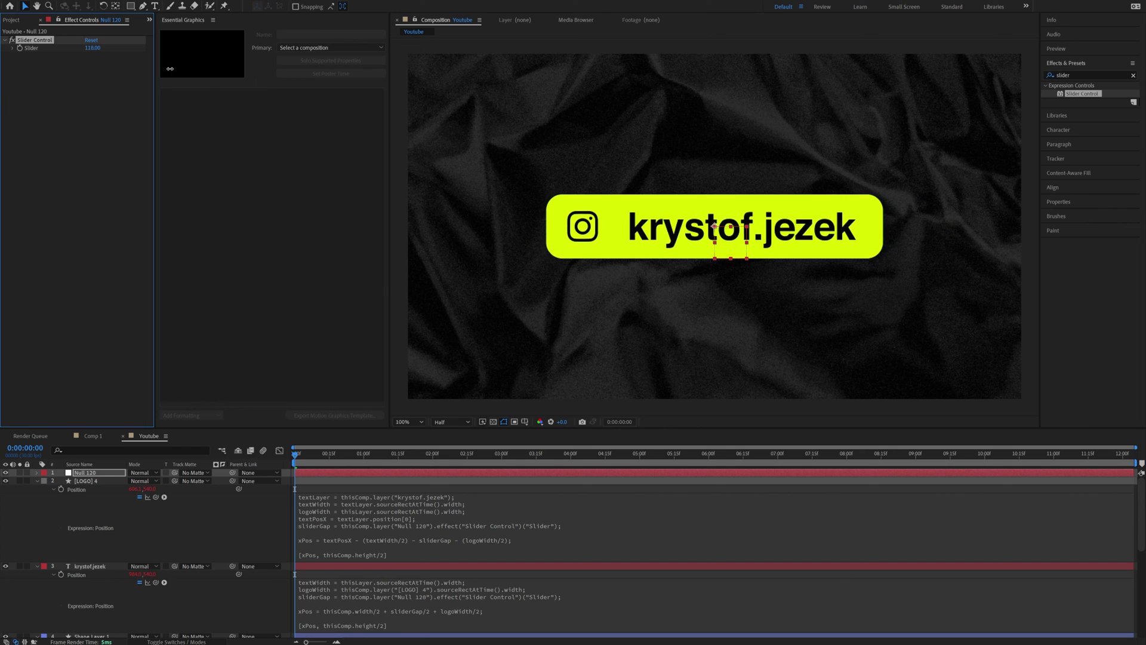
scroll(403, 459, down, 5)
scroll(367, 572, up, 5)
click(92, 48)
text(80)
key(Return)
click(35, 480)
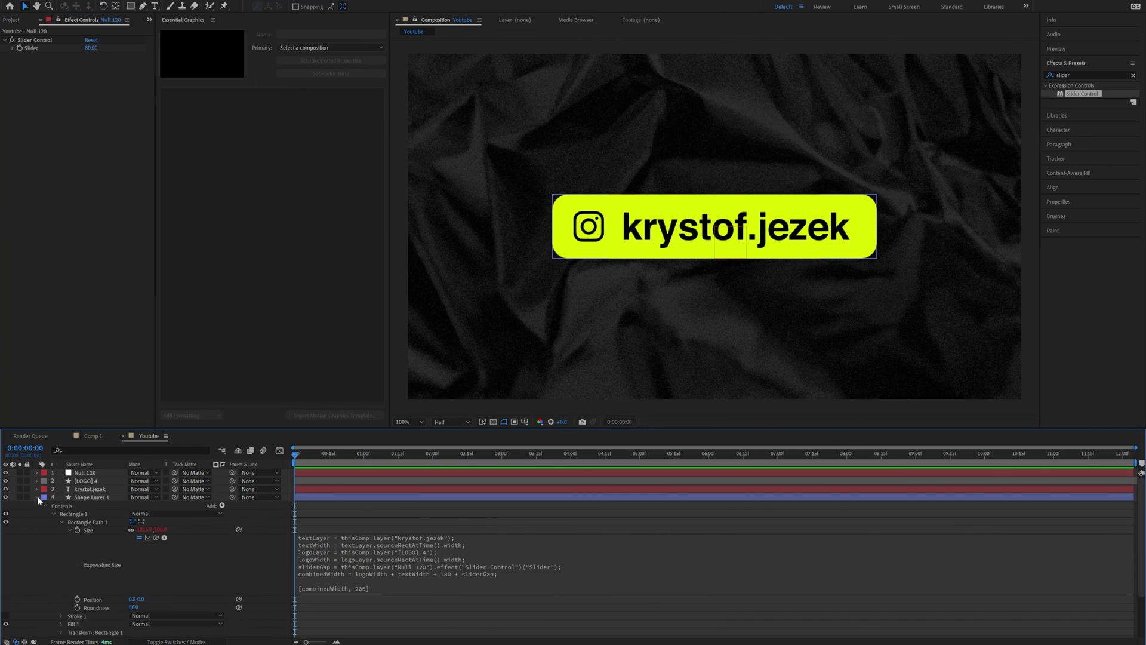
click(37, 489)
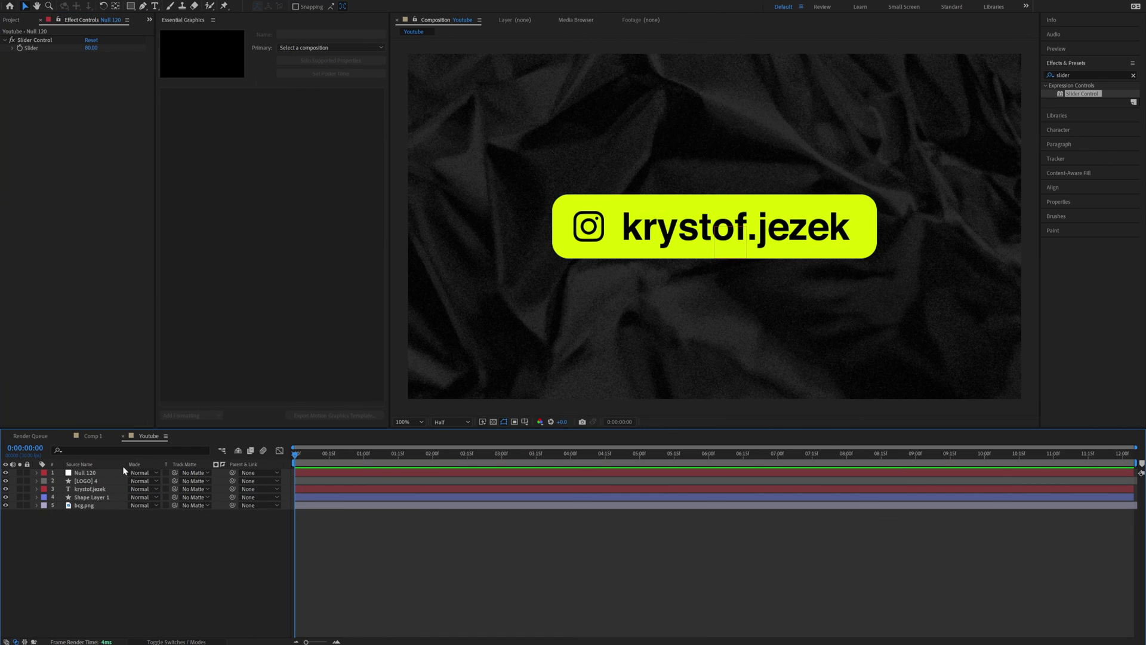
Add a second Slider Control to Null 120 and rename it Padding
click(37, 498)
scroll(446, 564, down, 1)
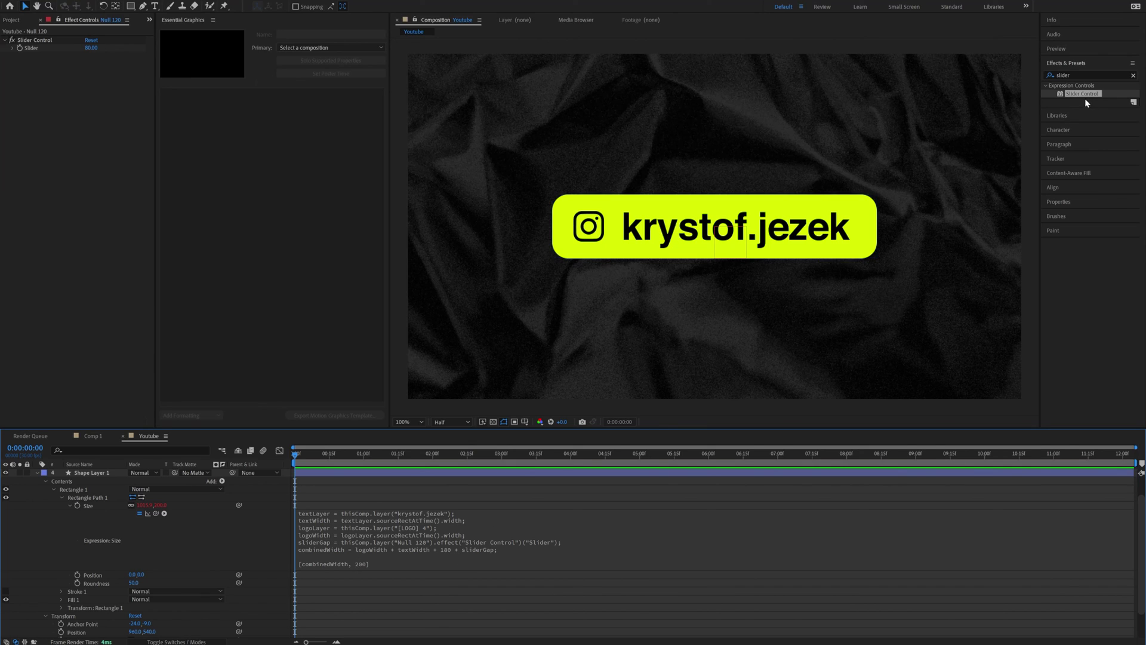
drag(1086, 102, 59, 54)
right_click(38, 57)
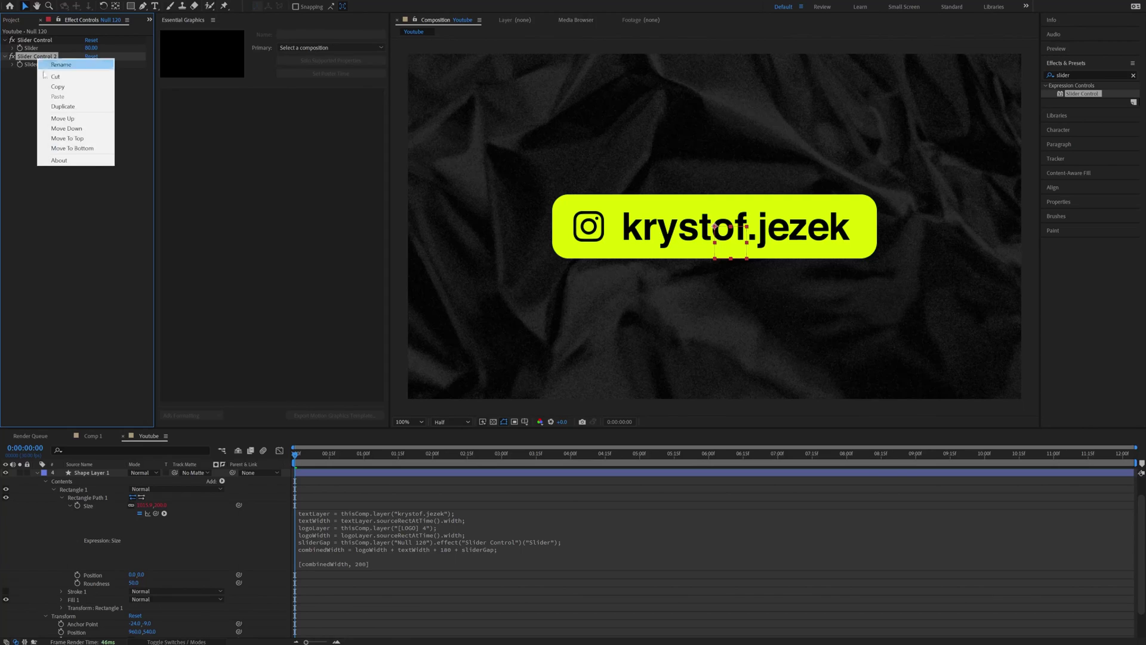
click(67, 65)
text(Pa)
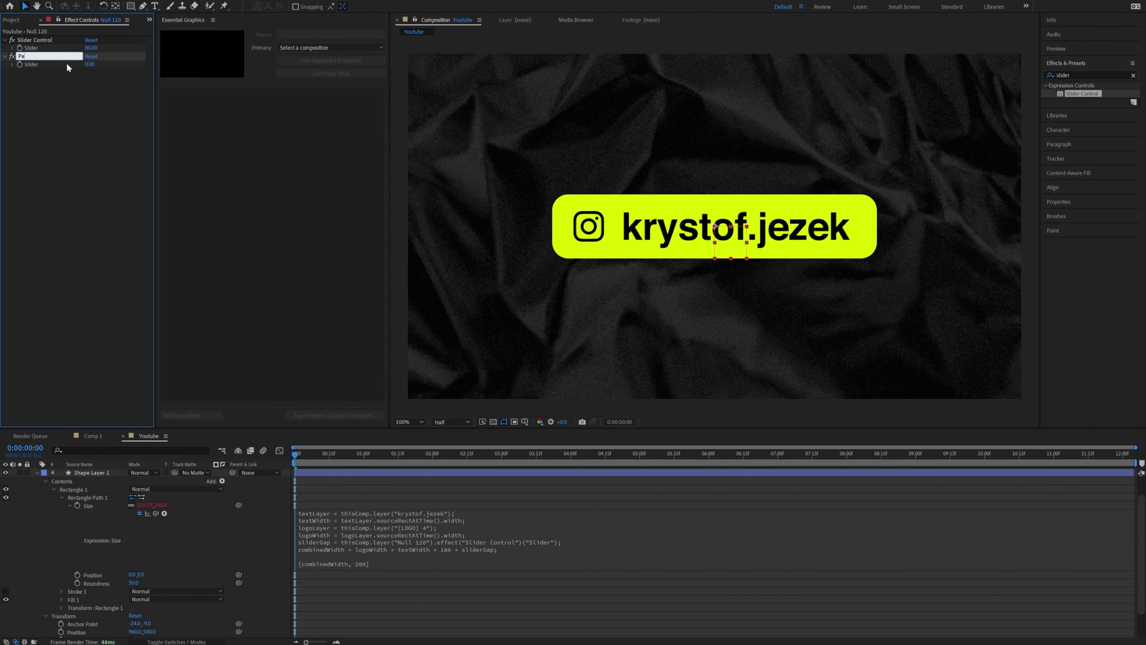
key(BackSpace)
key(BackSpace)
key(BackSpace)
key(BackSpace)
key(BackSpace)
key(BackSpace)
text(Padding)
key(Return)
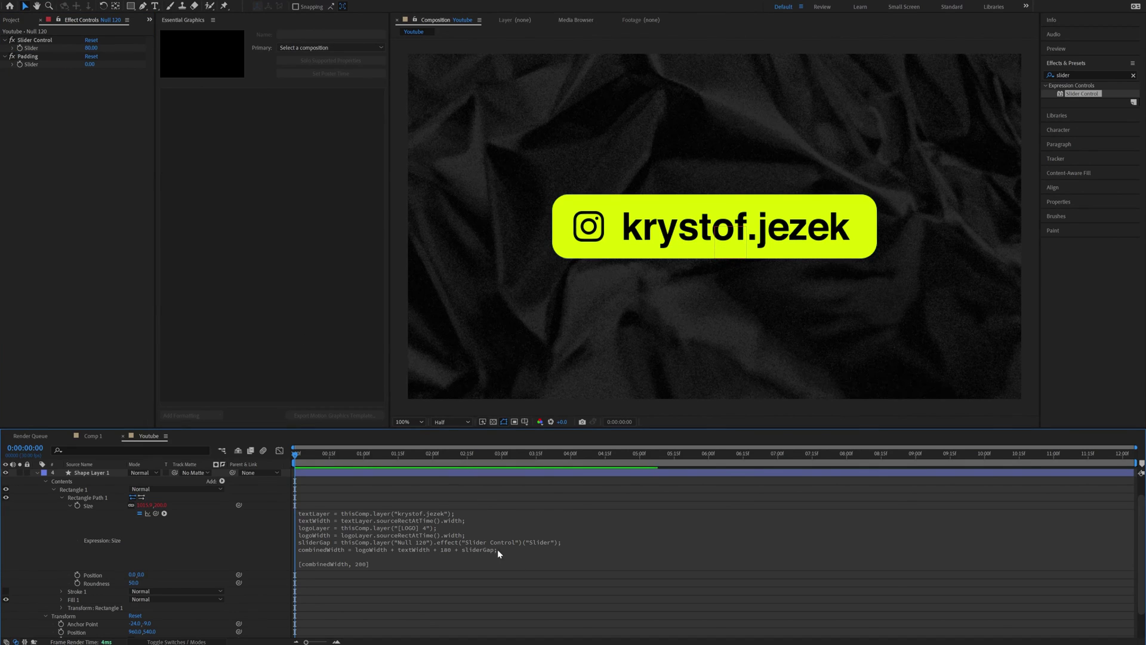
click(533, 543)
Add a padding variable linked to the Padding slider and replace the 180 constant with padding*2
click(576, 541)
key(Return)
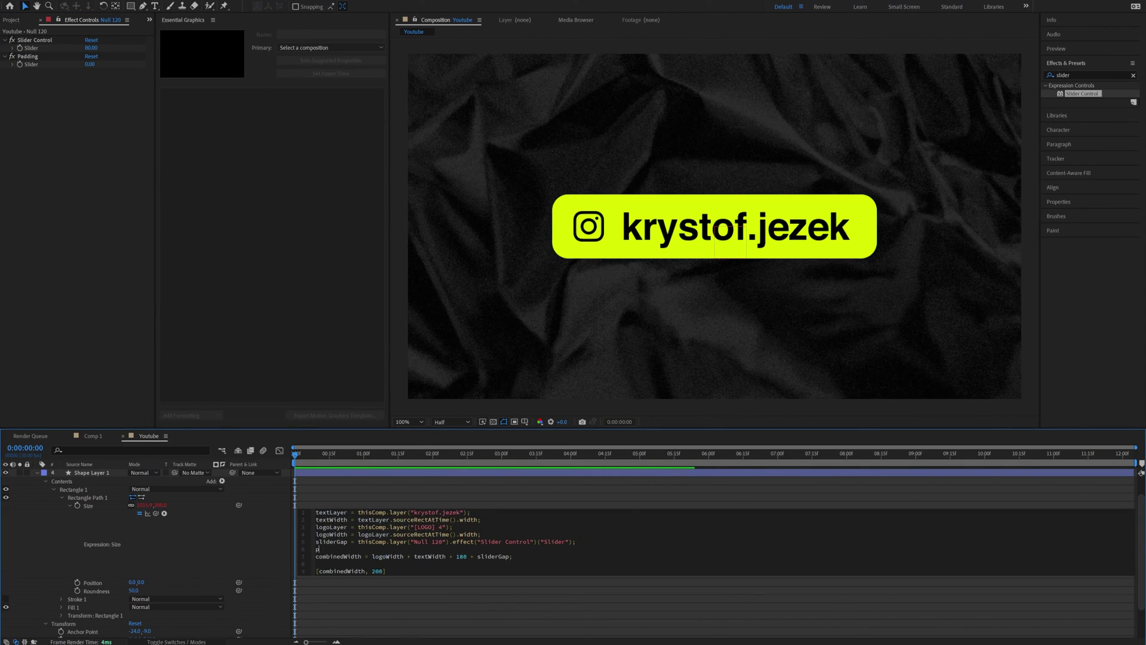
text(padding =)
drag(239, 504, 30, 64)
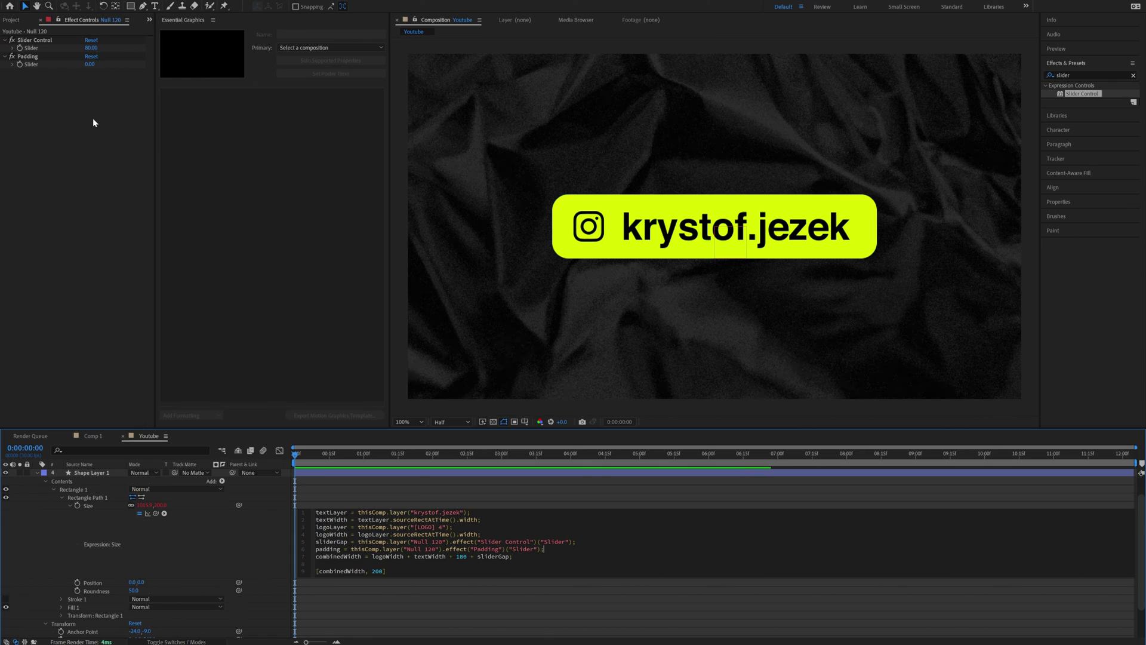
double_click(462, 556)
text(padd)
key(Return)
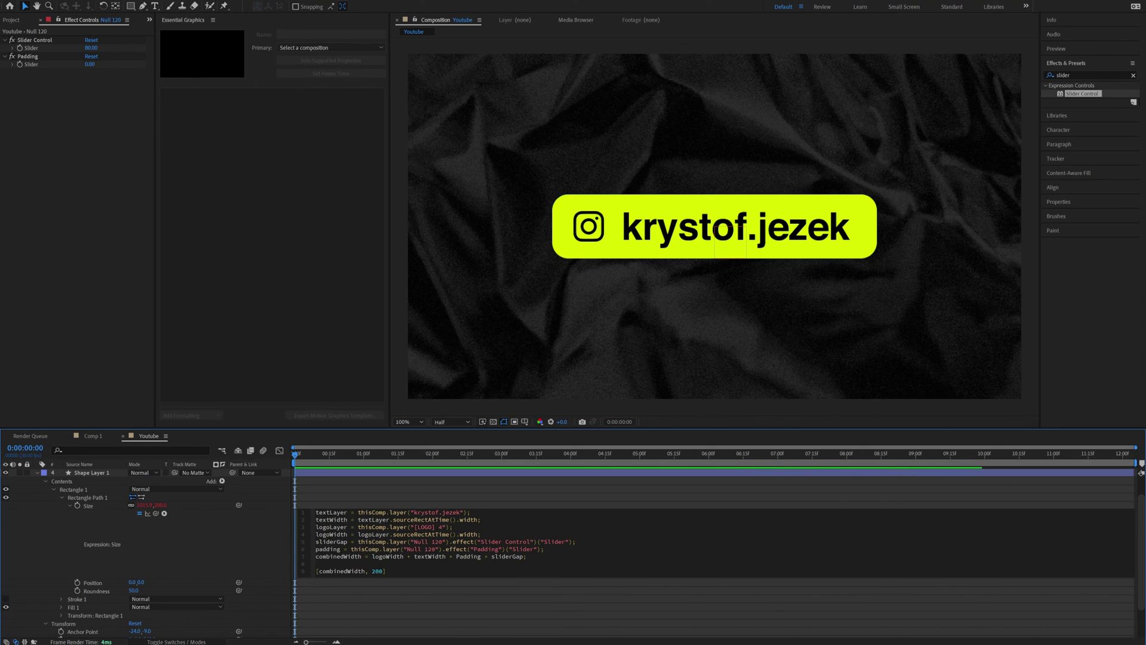
text(*2)
click(449, 499)
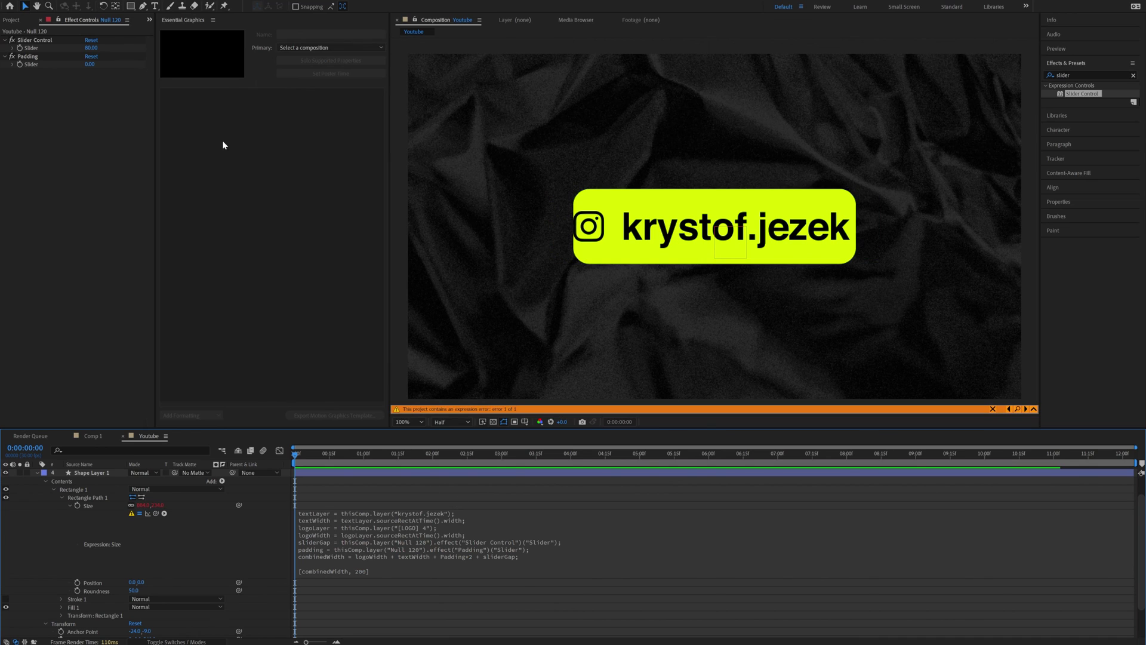
Test Padding at 30 and fix the capitalised Padding reference to lowercase padding
drag(89, 64, 112, 64)
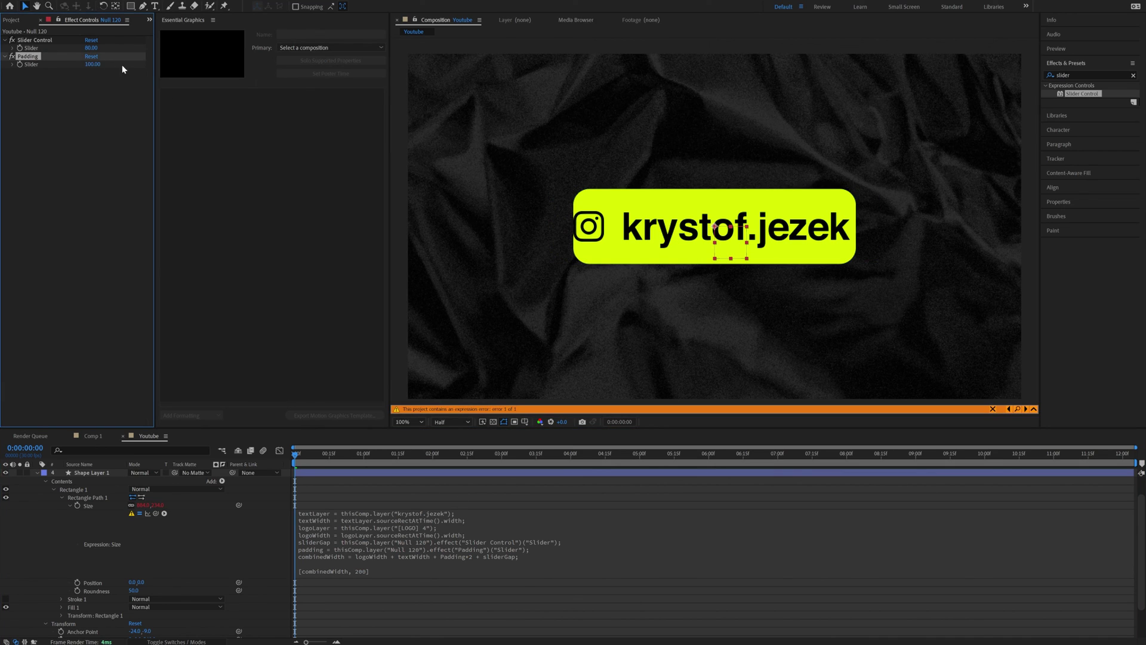
click(448, 560)
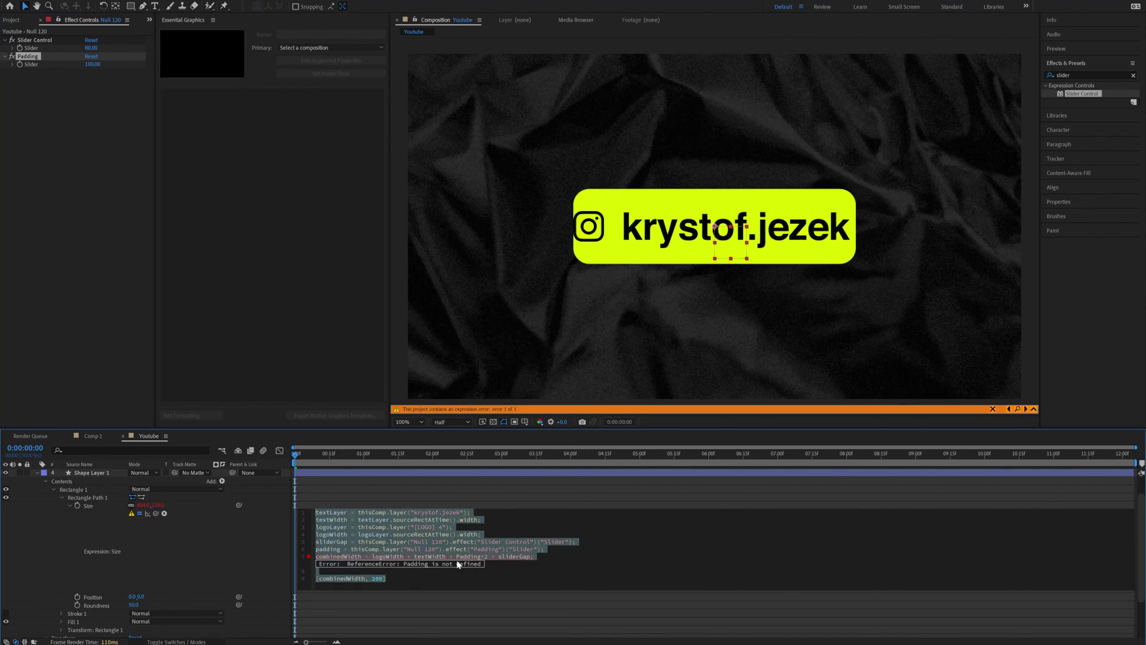
click(463, 555)
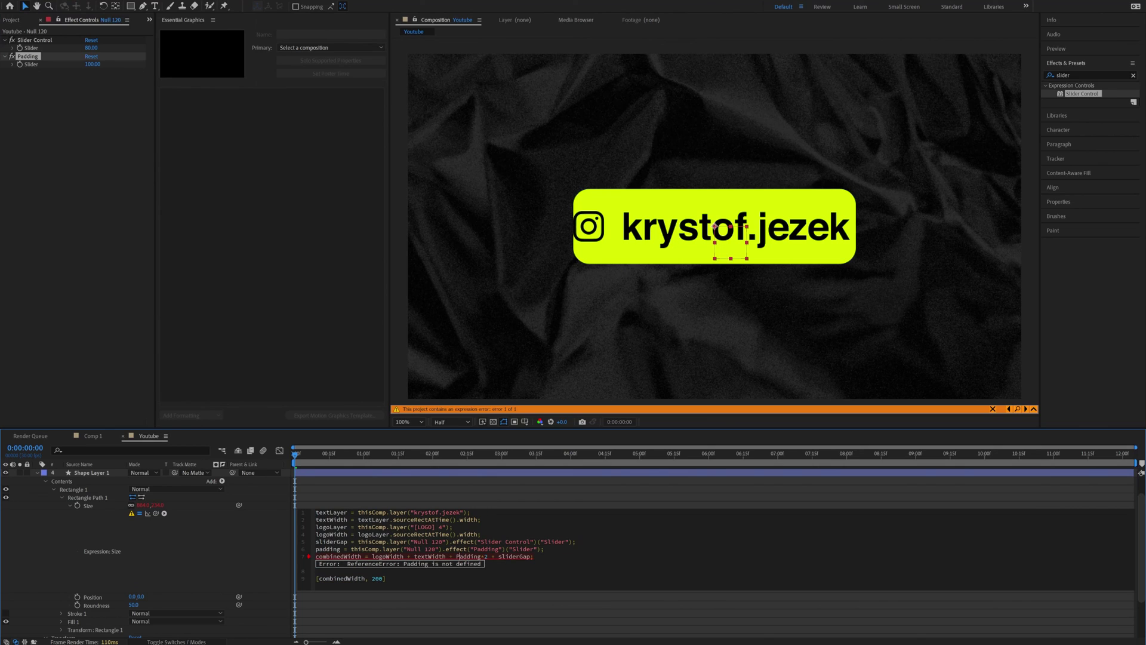
key(BackSpace)
text(p)
key(KP_Enter)
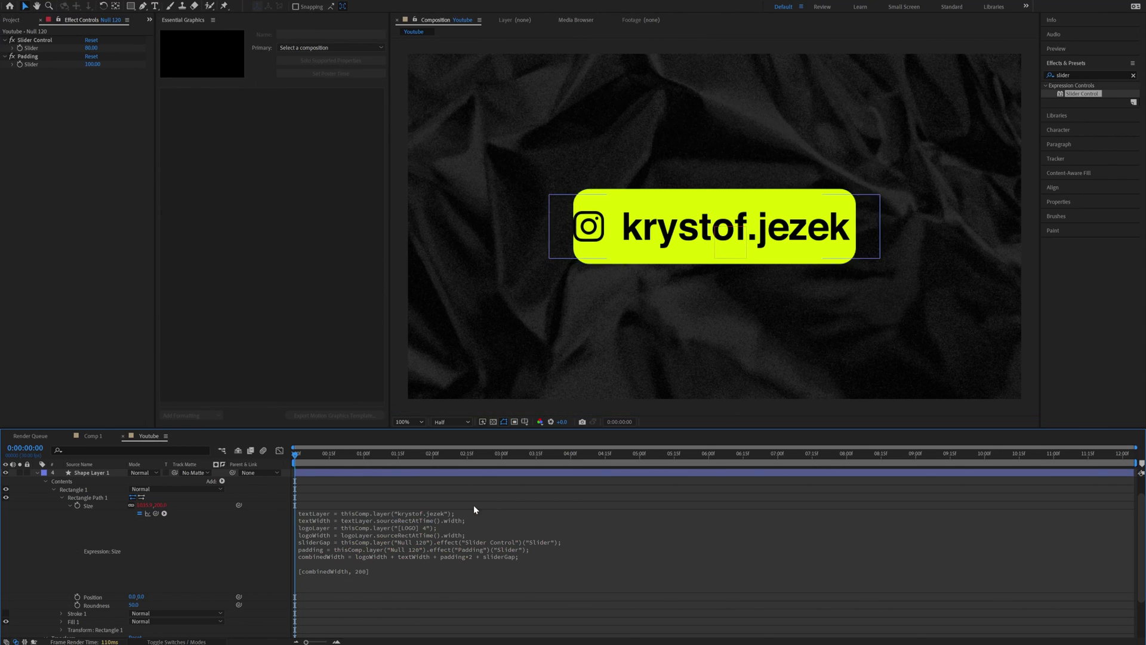
Preview a keyframed Padding animation down to -40, delete the keyframes, then set Padding to 80
drag(96, 67, 122, 64)
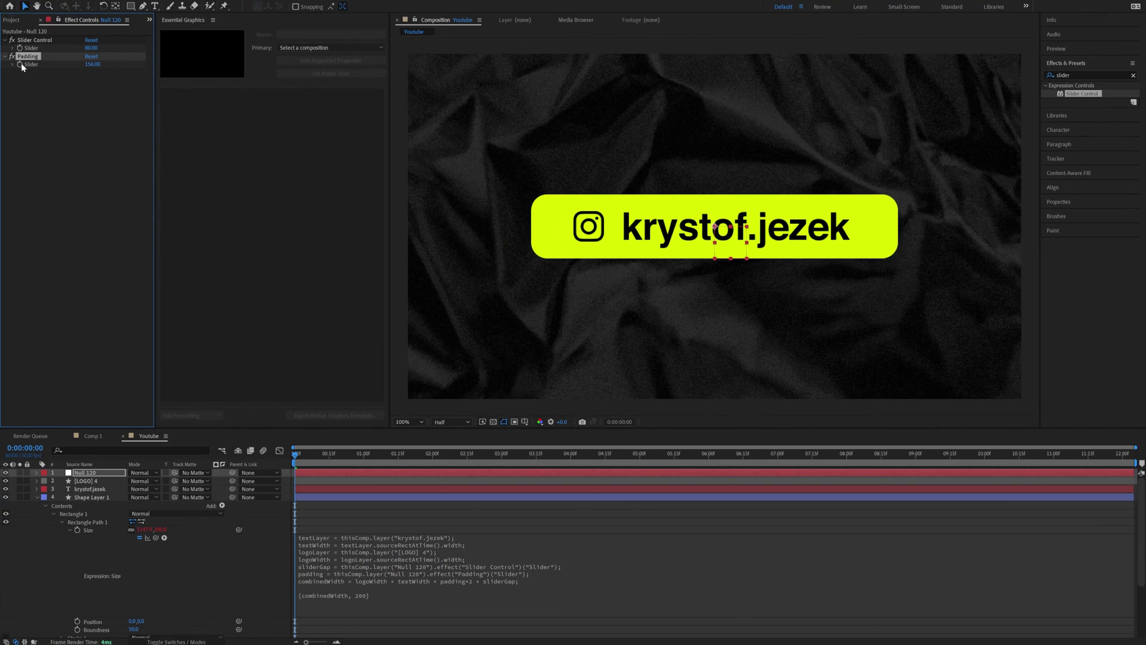
click(19, 64)
key(u)
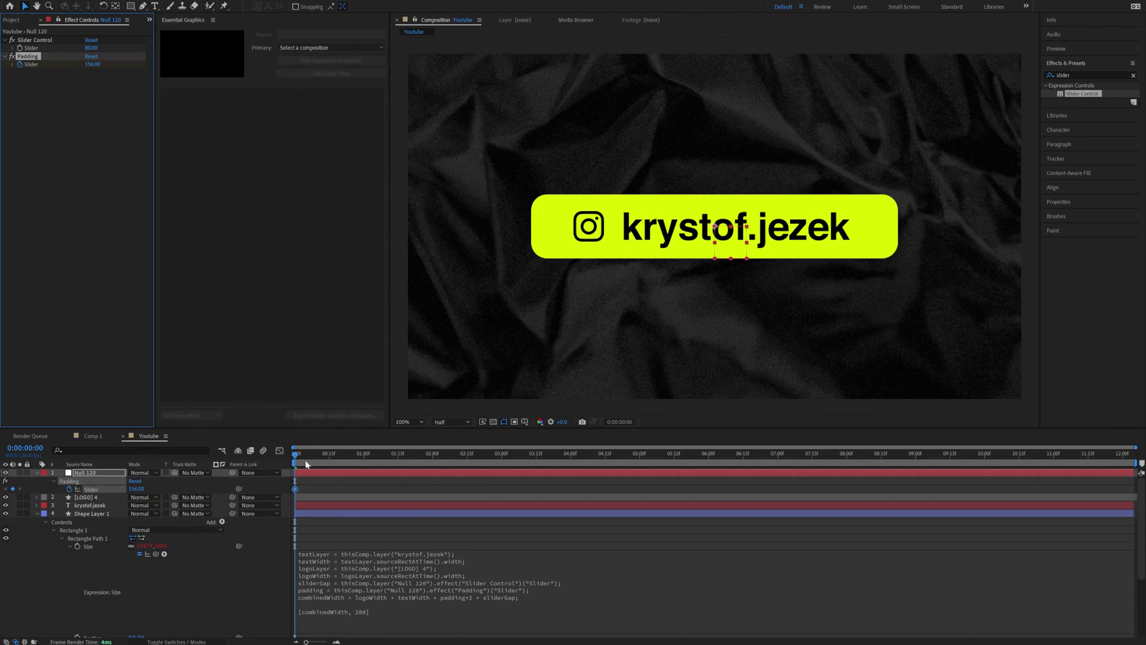
drag(306, 459, 332, 459)
drag(141, 489, 52, 491)
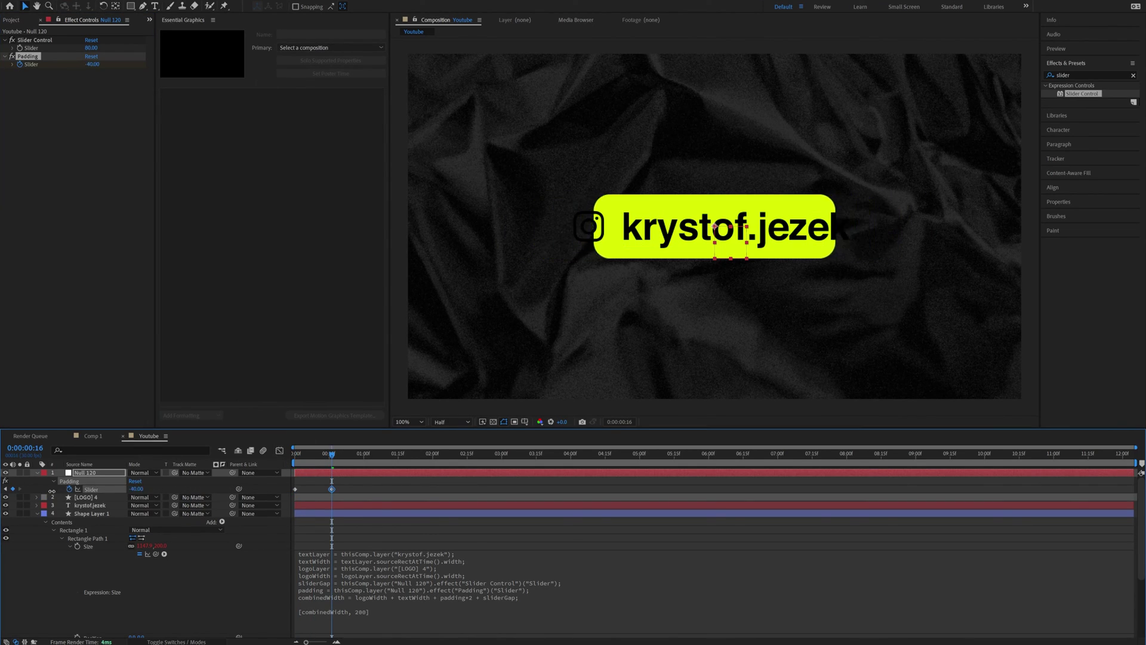
key(Home)
key(space)
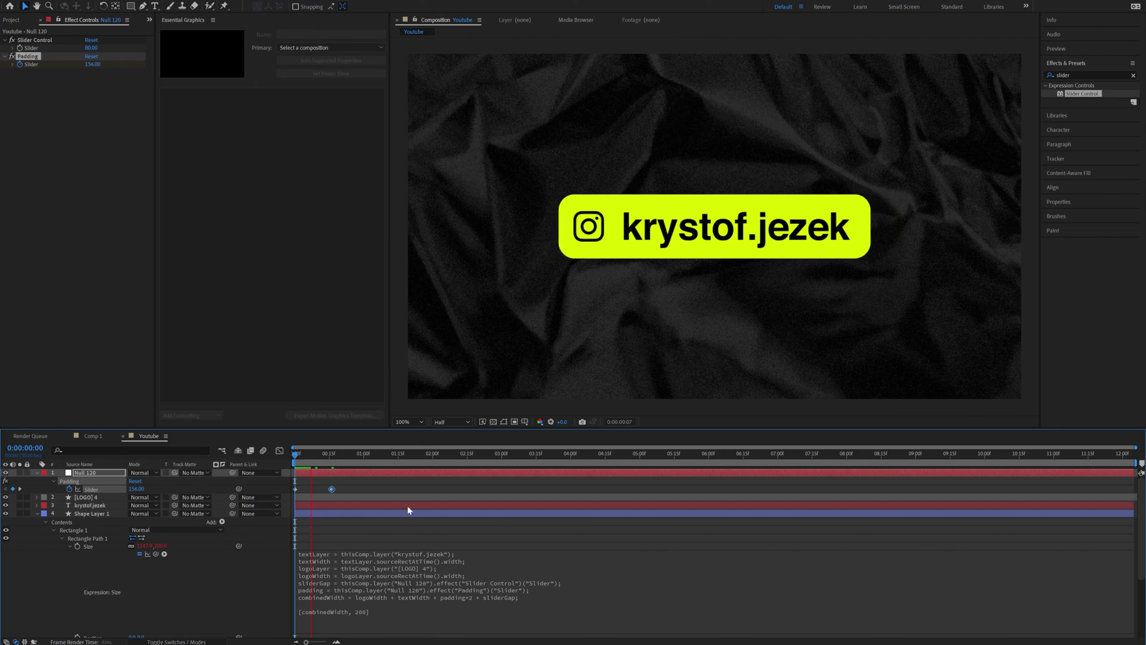
click(69, 489)
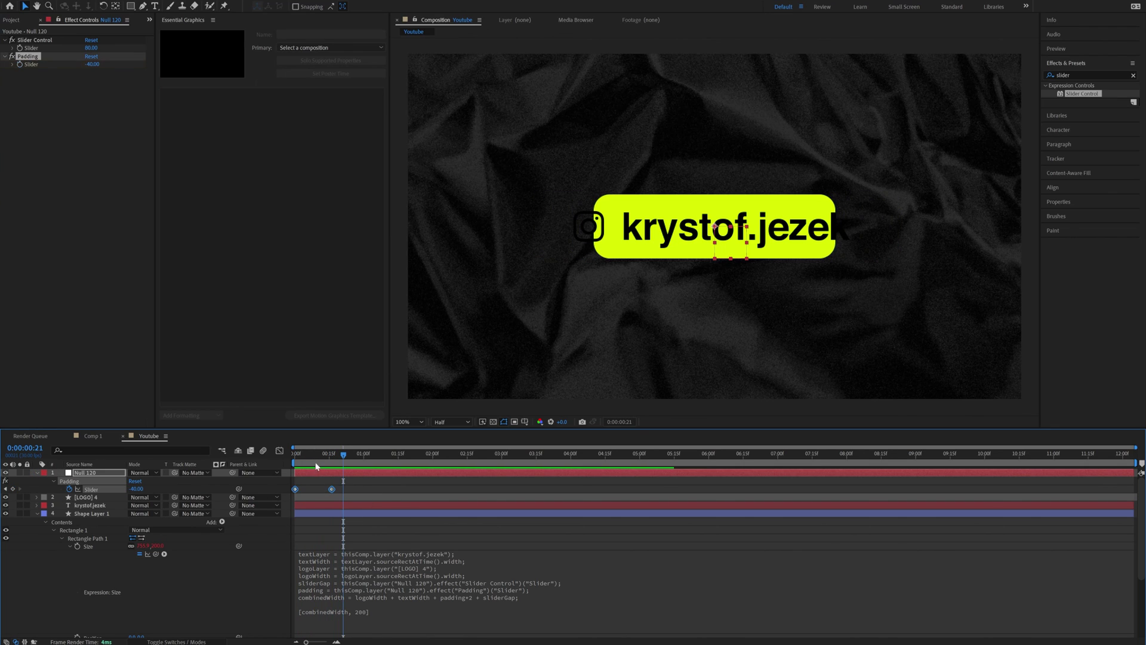
click(91, 62)
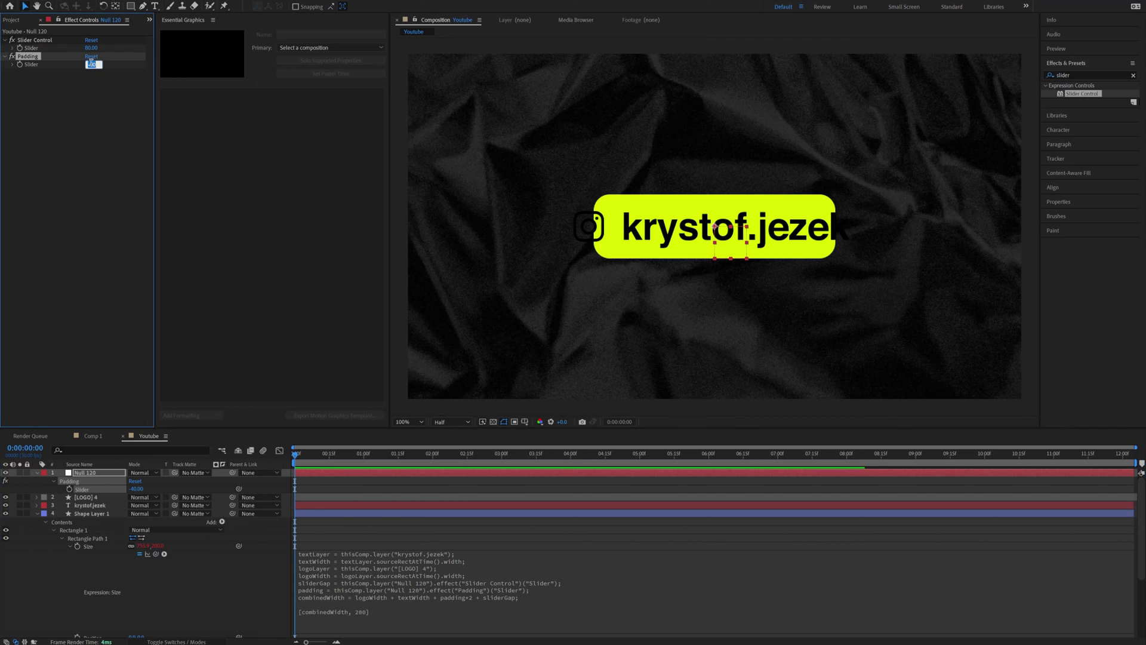
text(80)
key(Return)
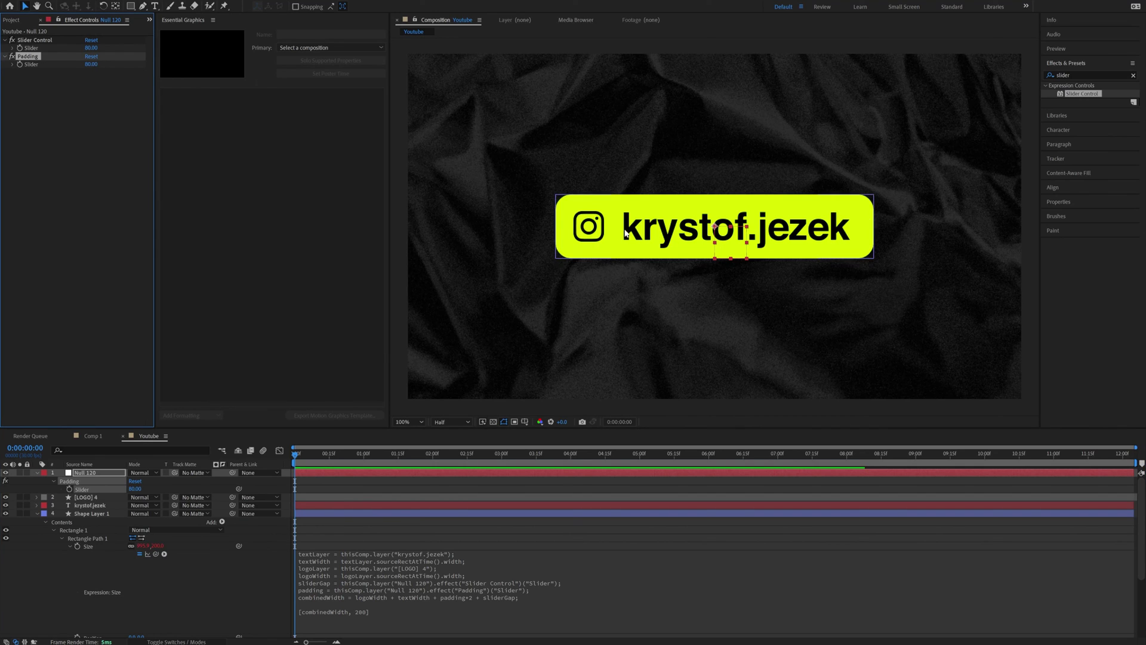
Rename the Null 120 layer to CONTROL NULL and scrub the timeline to check the badge
right_click(80, 472)
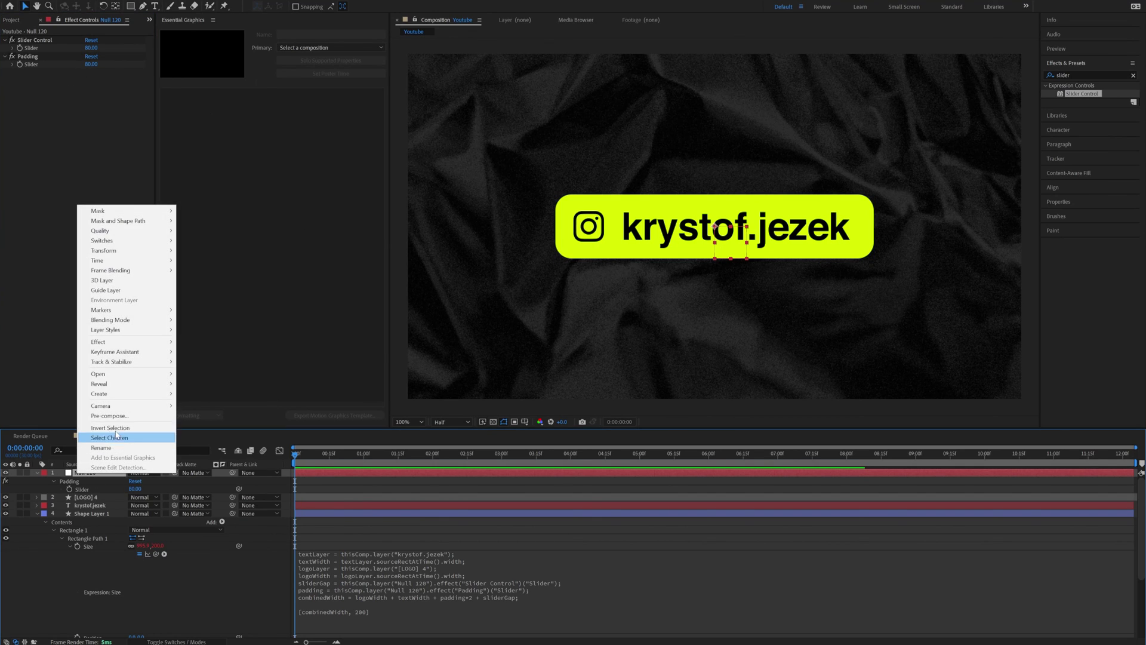
click(105, 447)
text(CONTRO)
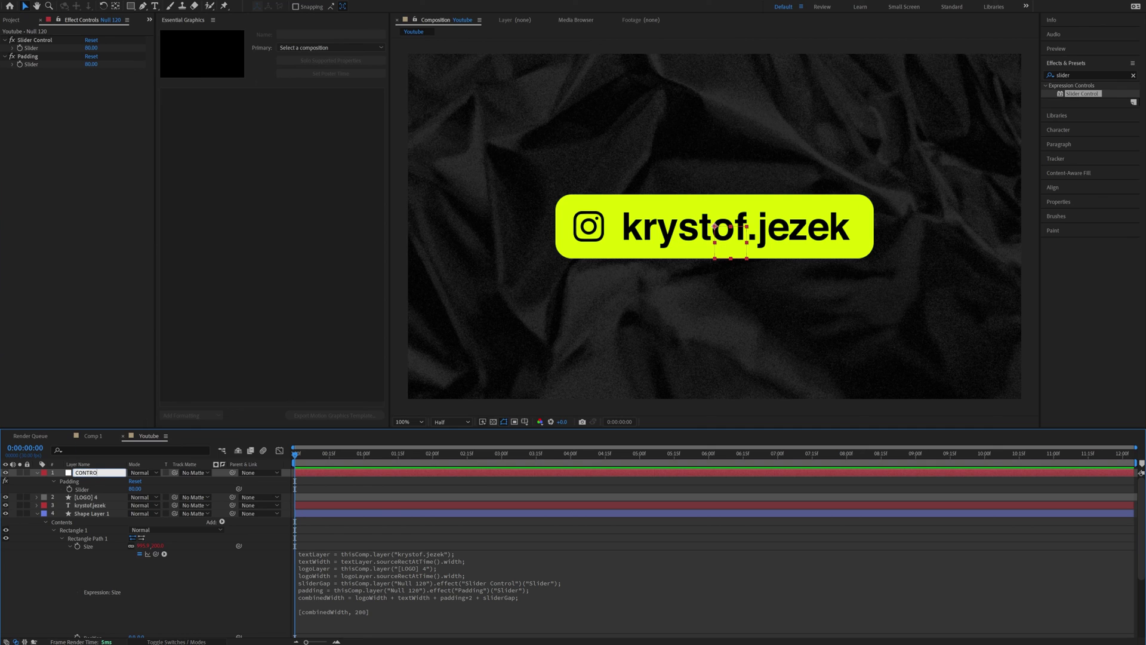
text(L NULL)
key(Return)
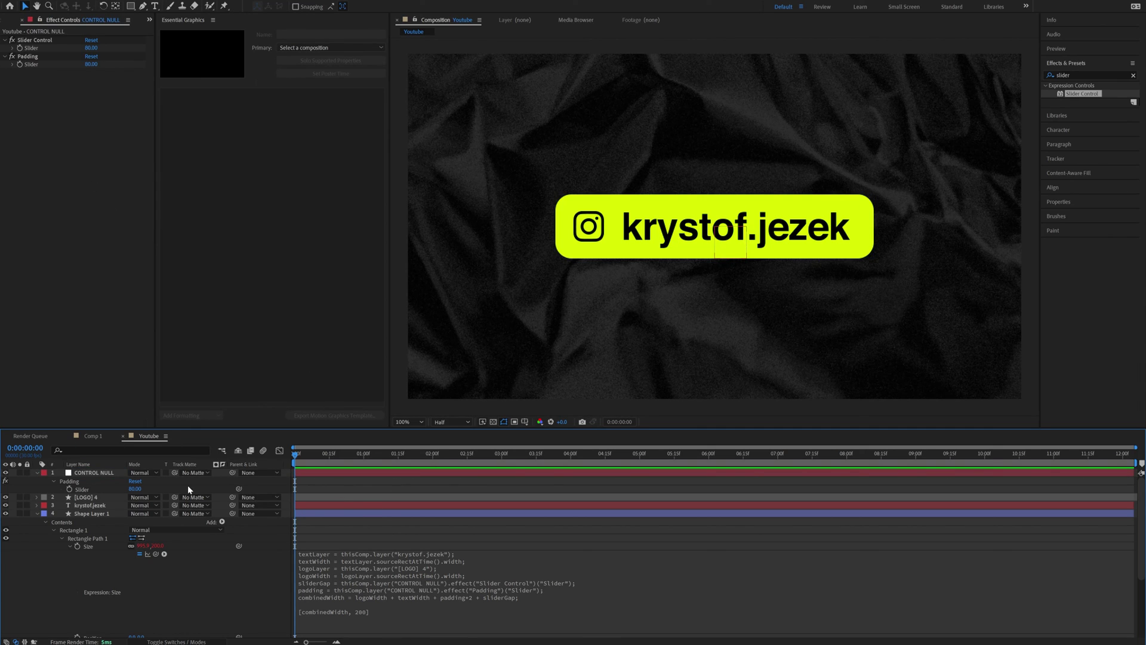
click(18, 514)
click(92, 479)
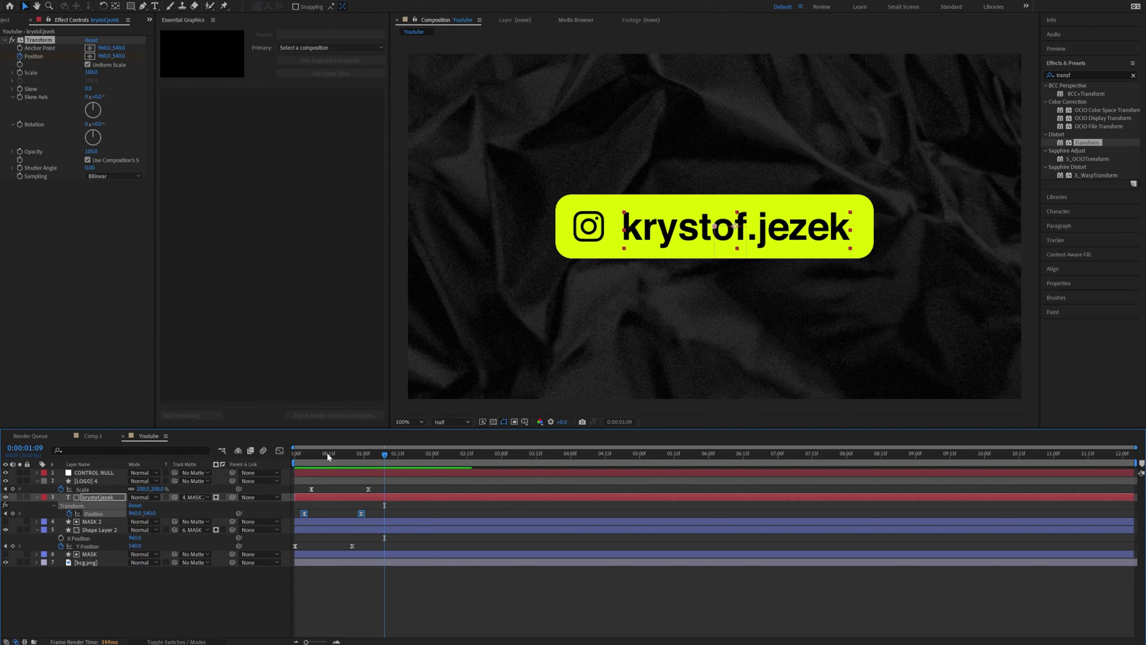
drag(327, 457, 410, 459)
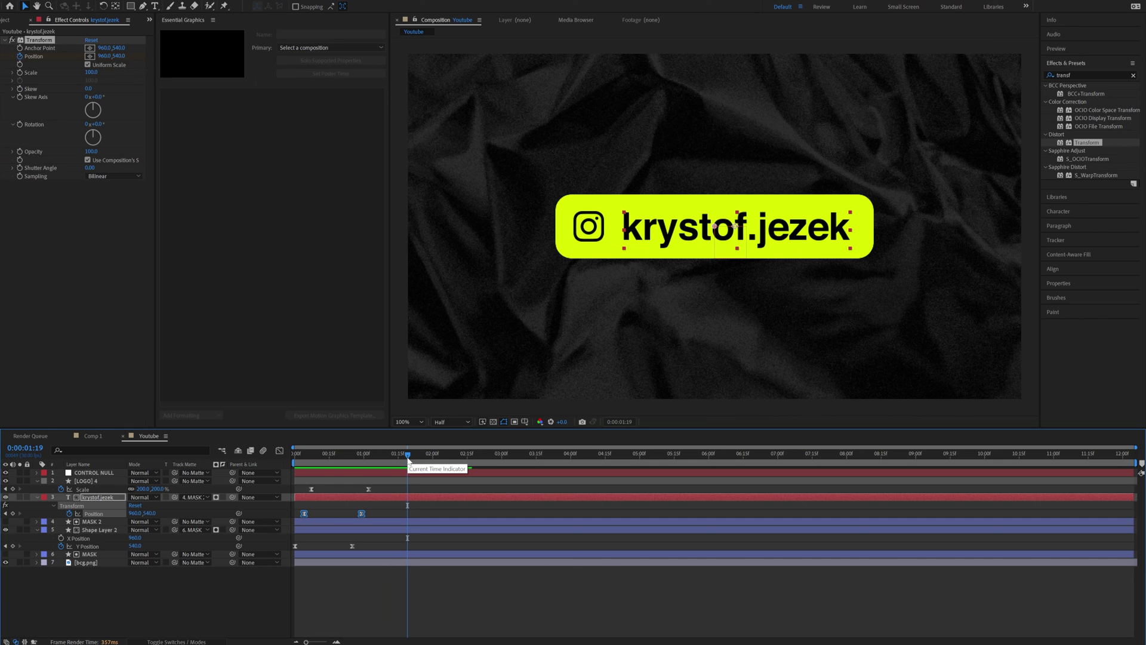